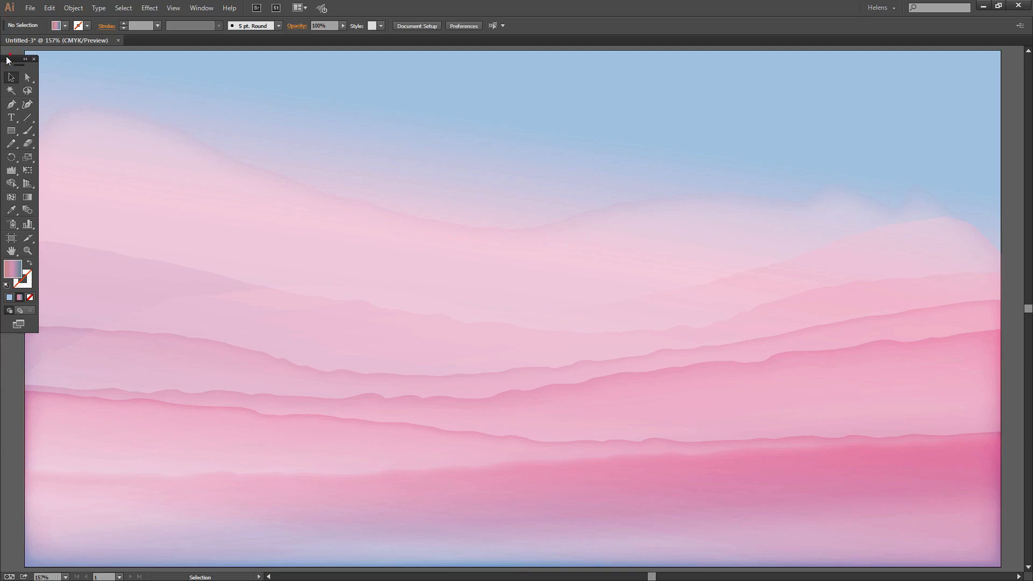
Step: Create a new landscape Letter document, 792 x 612 pt, in CMYK with 300 ppi raster effects
{"action": "left_click_drag", "start_coordinate": [8, 58], "coordinate": [0, 58]}
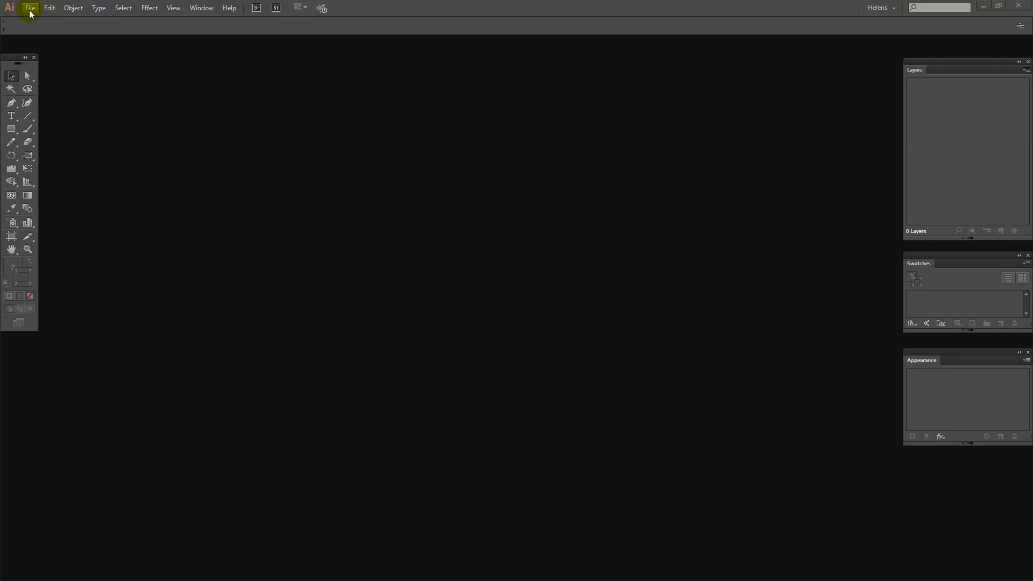
{"action": "left_click", "coordinate": [30, 9]}
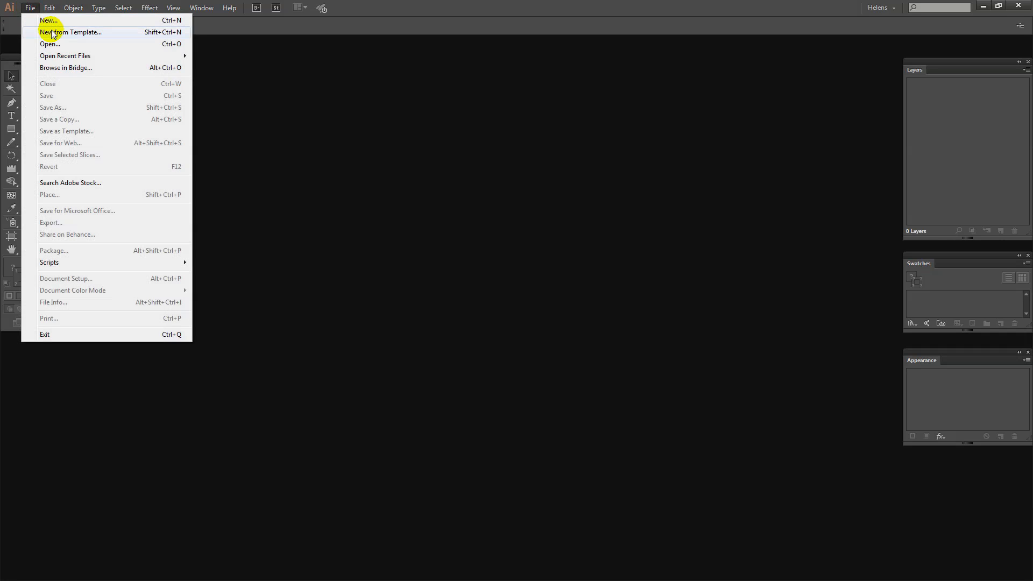
{"action": "left_click", "coordinate": [49, 20]}
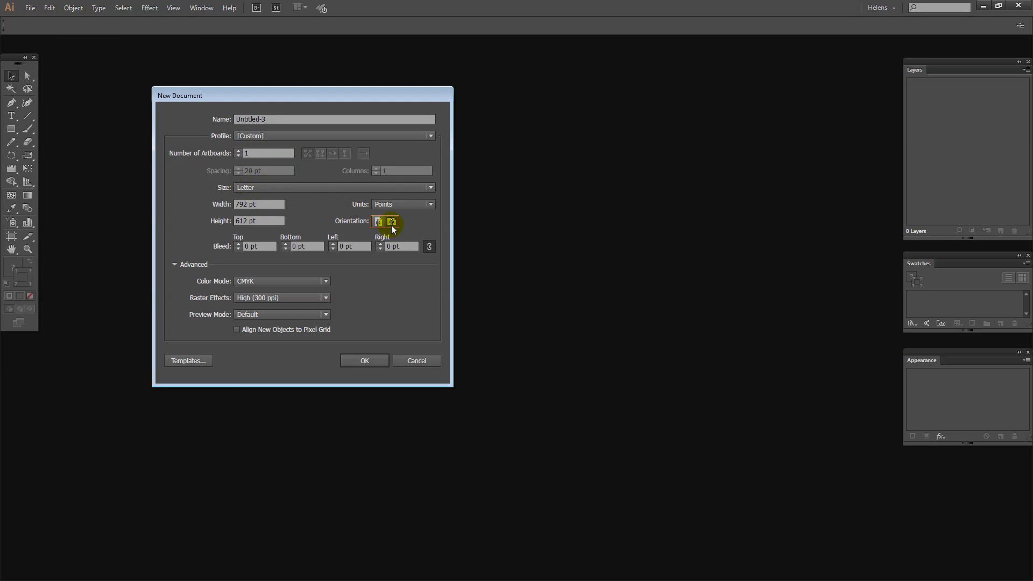
{"action": "left_click", "coordinate": [364, 360]}
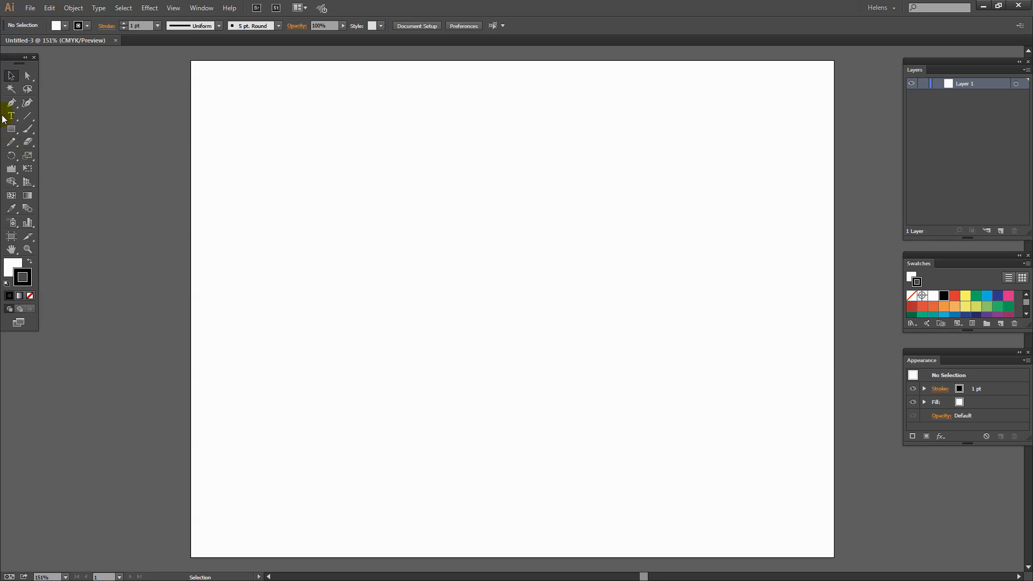
Step: Draw a 792 x 612 pt rectangle covering the whole artboard and remove its stroke
{"action": "left_click", "coordinate": [10, 133]}
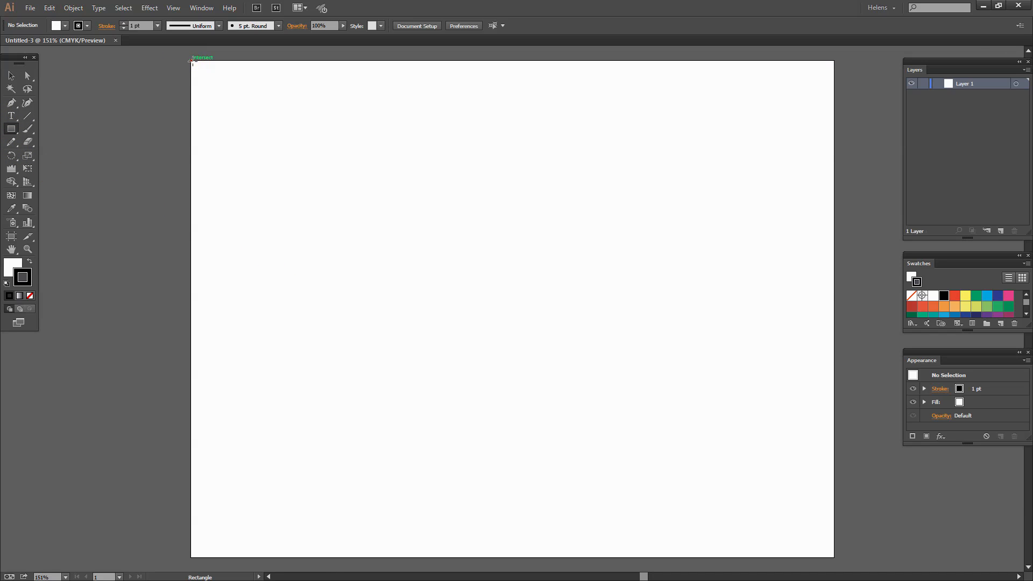
{"action": "left_click_drag", "start_coordinate": [192, 62], "coordinate": [835, 557]}
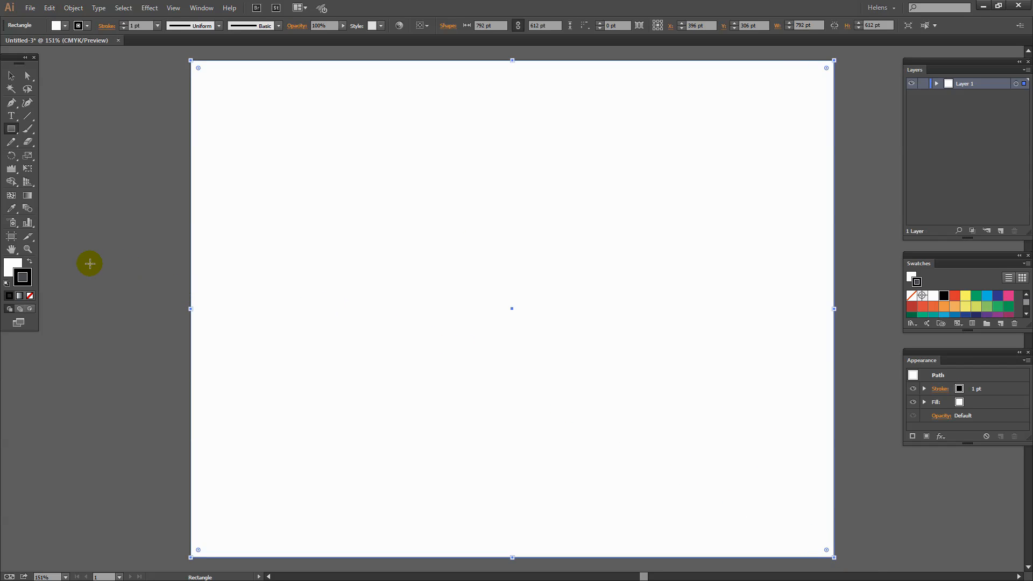
{"action": "left_click", "coordinate": [29, 296]}
{"action": "left_click", "coordinate": [11, 269]}
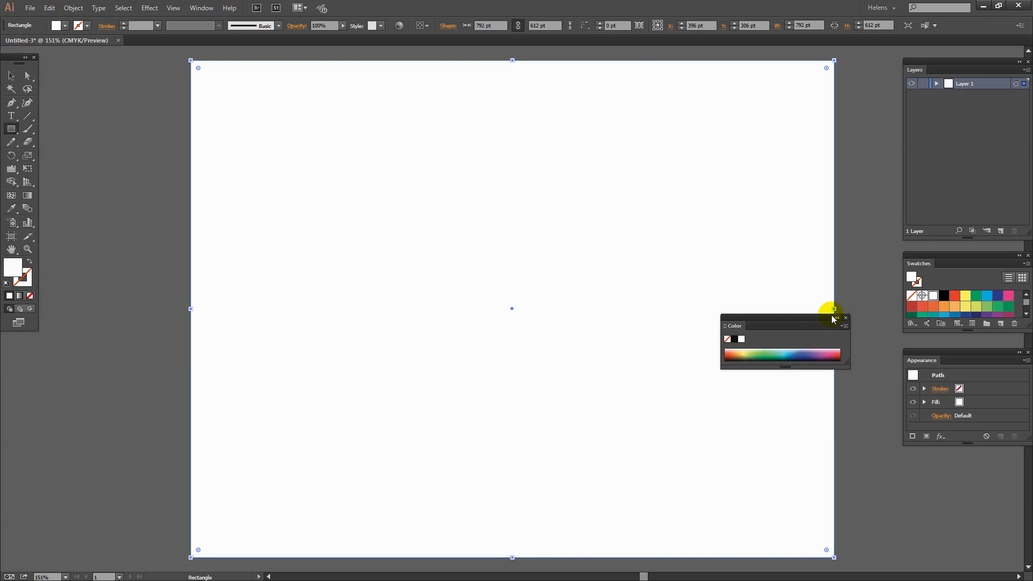
Step: Open the Pastels gradient swatch library and arrange the floating panels clear of the artboard
{"action": "left_click_drag", "start_coordinate": [805, 317], "coordinate": [938, 474]}
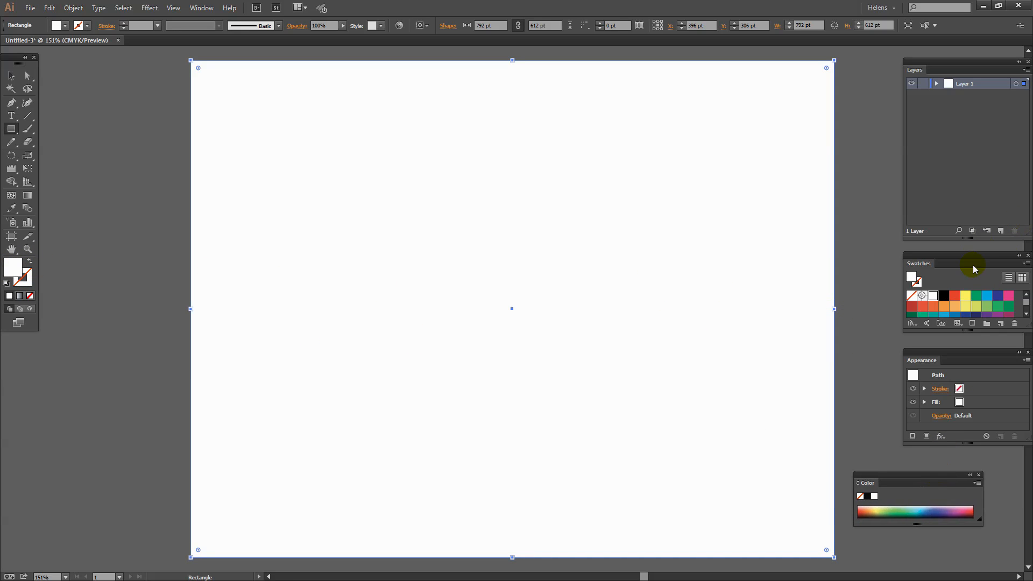
{"action": "left_click_drag", "start_coordinate": [961, 257], "coordinate": [956, 251]}
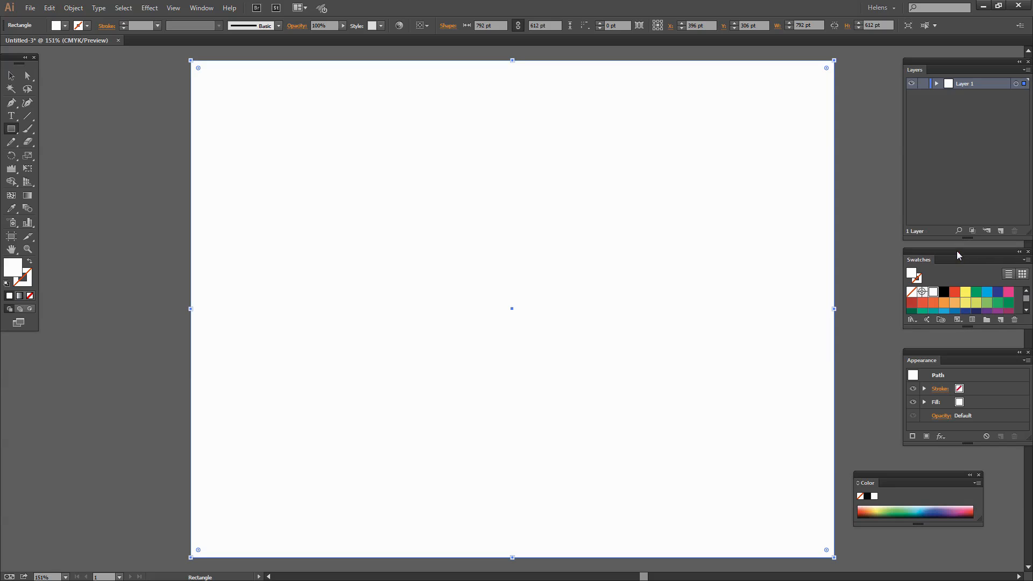
{"action": "left_click", "coordinate": [1023, 259]}
{"action": "mouse_move", "coordinate": [935, 496]}
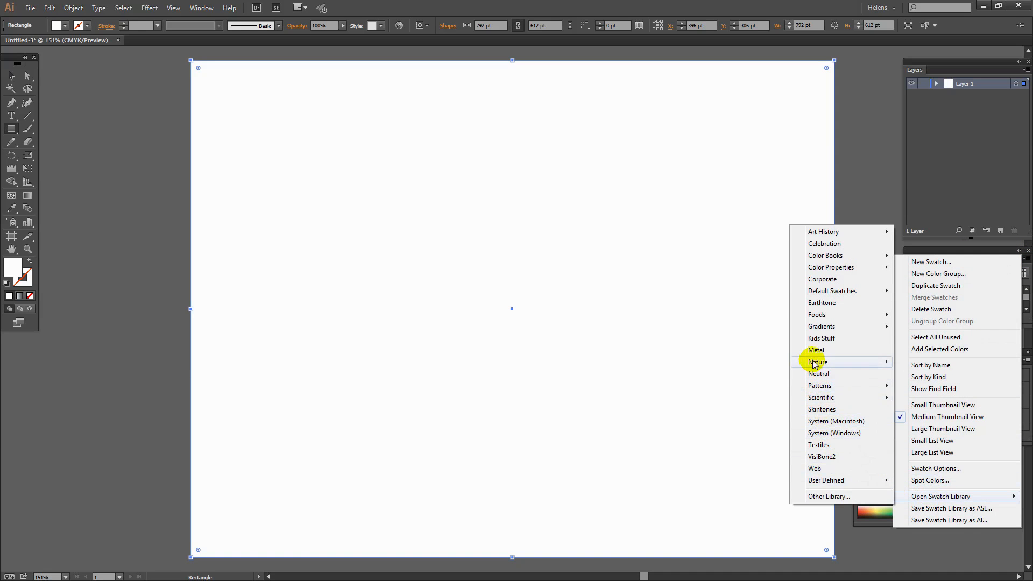
{"action": "mouse_move", "coordinate": [819, 327]}
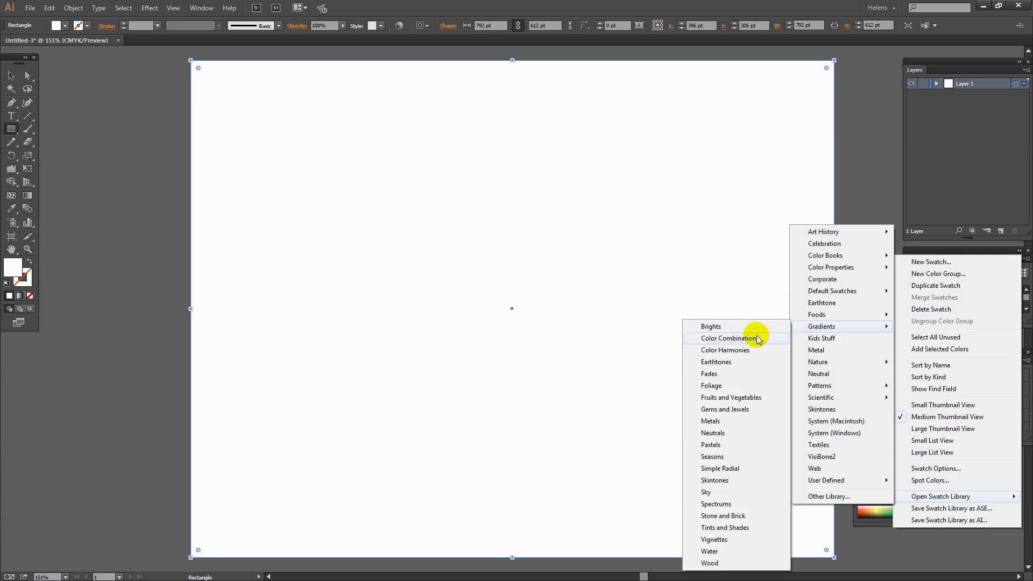
{"action": "left_click", "coordinate": [711, 446]}
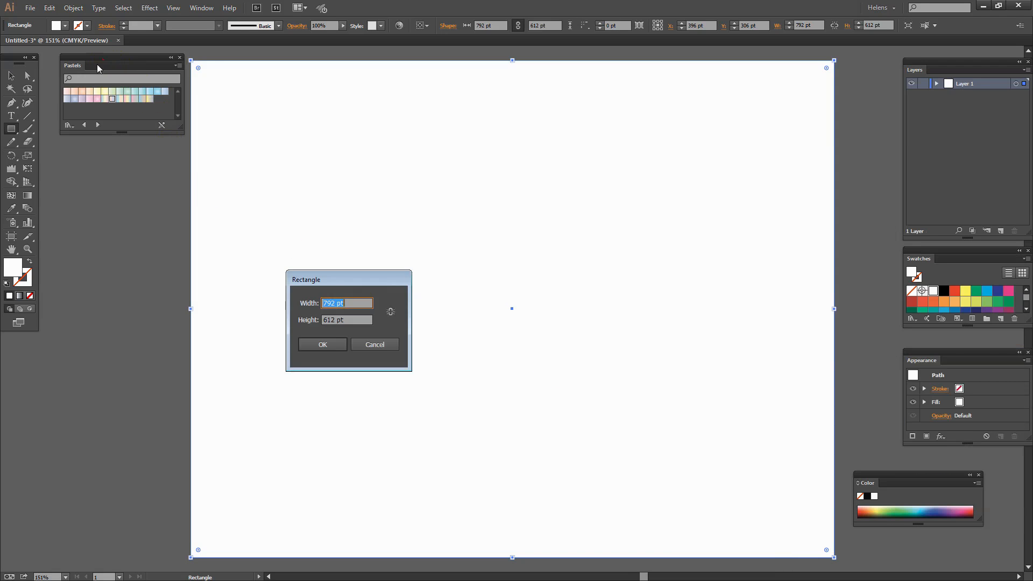
{"action": "left_click", "coordinate": [375, 344]}
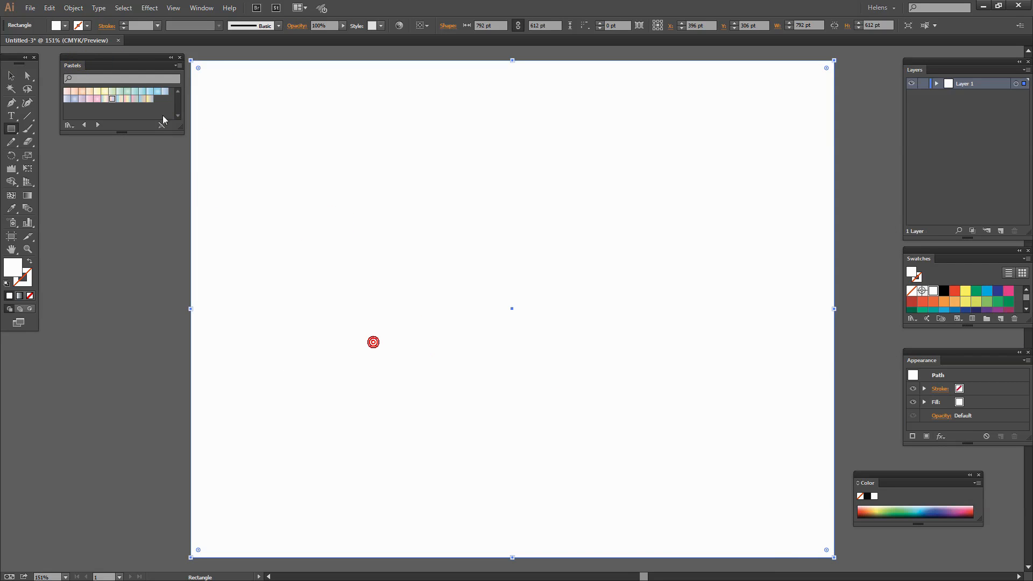
{"action": "left_click_drag", "start_coordinate": [92, 55], "coordinate": [87, 82]}
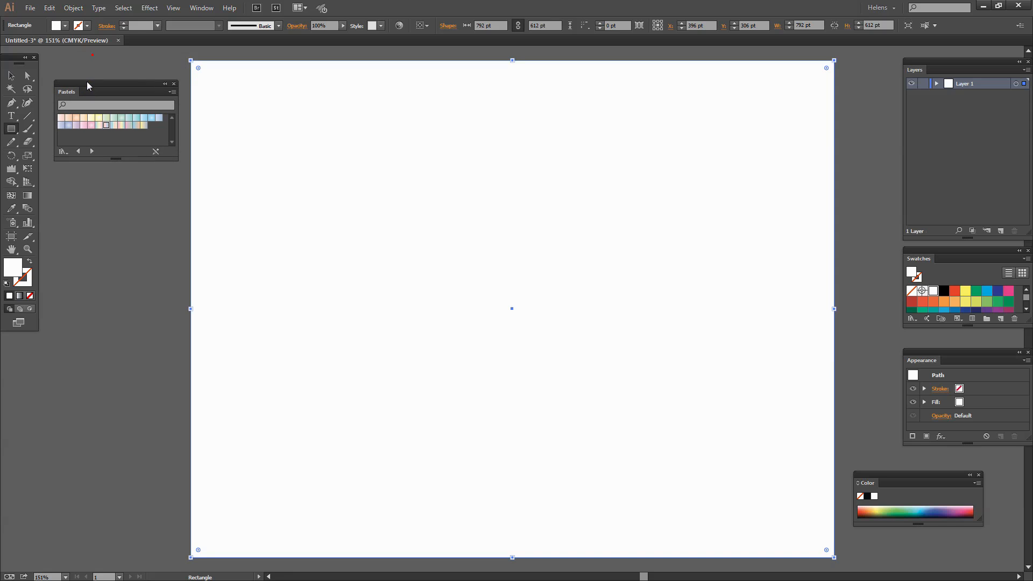
Step: Fill the rectangle with the pastel yellow-pink-blue-purple-green gradient and run it vertically from top to bottom
{"action": "left_click", "coordinate": [113, 127]}
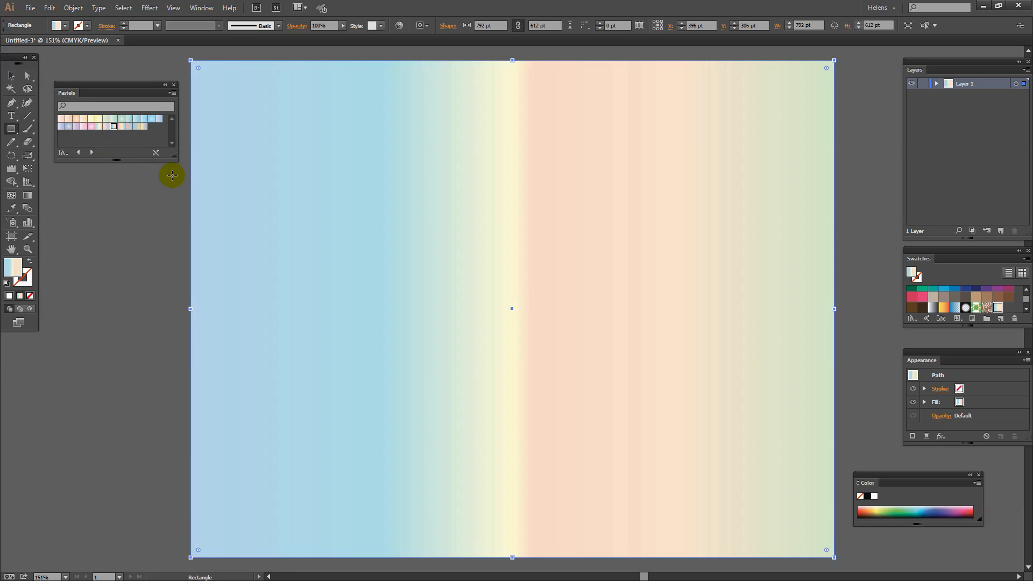
{"action": "left_click", "coordinate": [107, 127]}
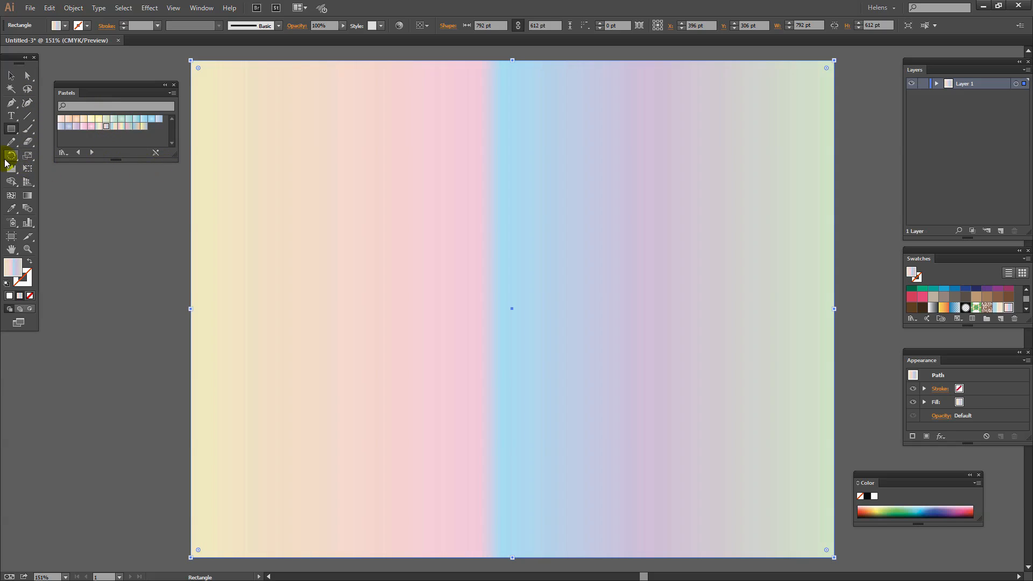
{"action": "left_click", "coordinate": [25, 197]}
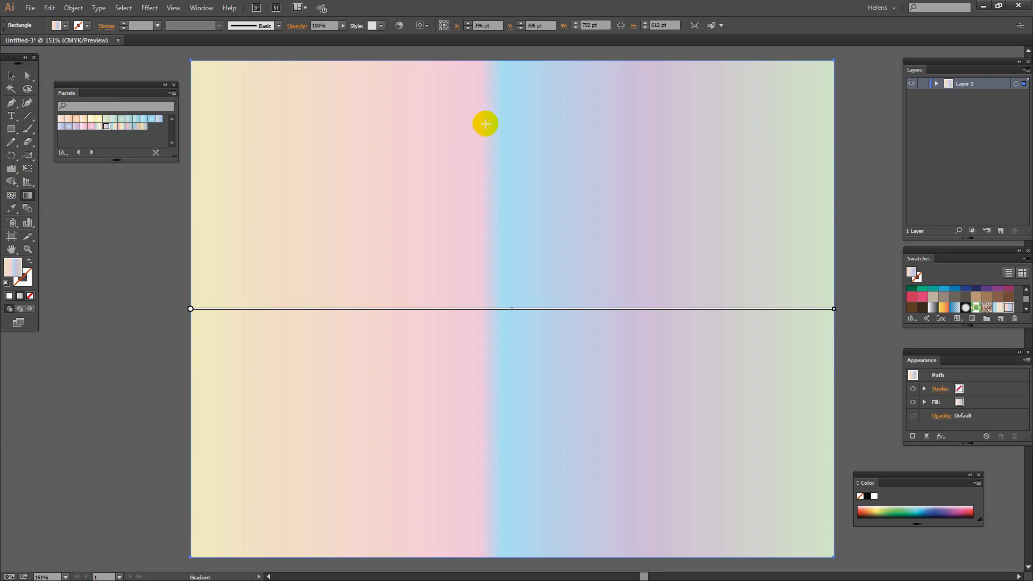
{"action": "left_click_drag", "start_coordinate": [487, 69], "coordinate": [484, 536]}
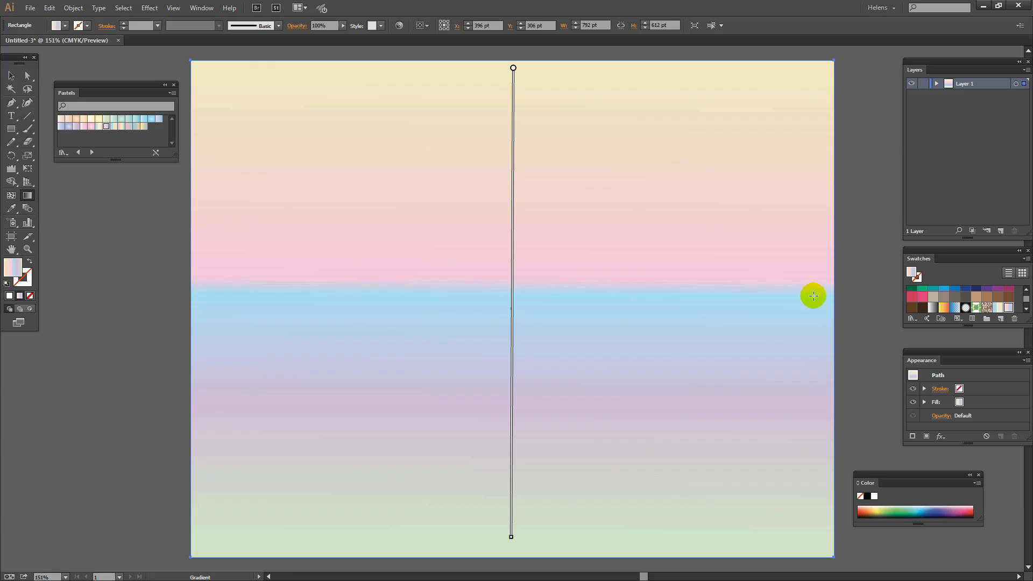
Step: Rearrange the background gradient's color stops to yellow, pink, purple and light blue, evenly spread, without the green stop
{"action": "double_click", "coordinate": [27, 196]}
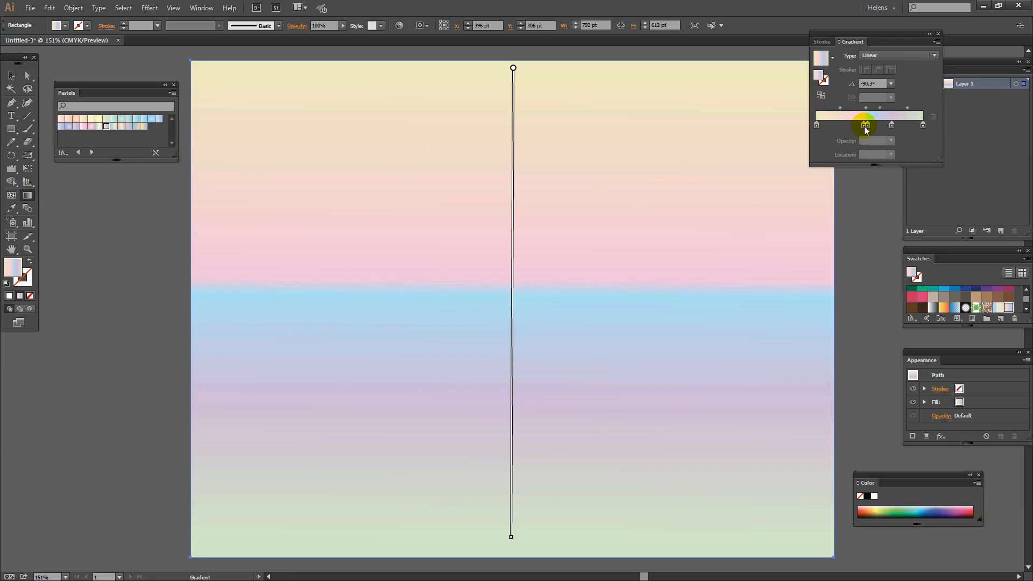
{"action": "left_click_drag", "start_coordinate": [863, 126], "coordinate": [845, 127]}
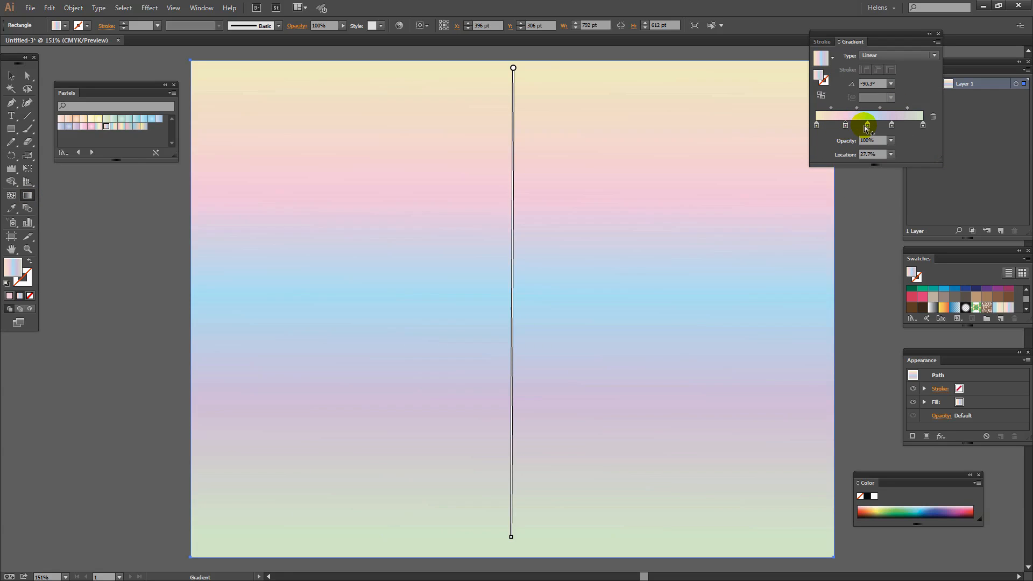
{"action": "left_click", "coordinate": [875, 126]}
{"action": "mouse_move", "coordinate": [891, 125]}
{"action": "left_mouse_down"}
{"action": "mouse_move", "coordinate": [918, 126]}
{"action": "mouse_move", "coordinate": [885, 132]}
{"action": "mouse_move", "coordinate": [905, 140]}
{"action": "mouse_move", "coordinate": [910, 156]}
{"action": "mouse_move", "coordinate": [882, 130]}
{"action": "left_mouse_up"}
{"action": "left_click", "coordinate": [876, 126]}
{"action": "left_click", "coordinate": [867, 125]}
{"action": "left_click", "coordinate": [903, 125]}
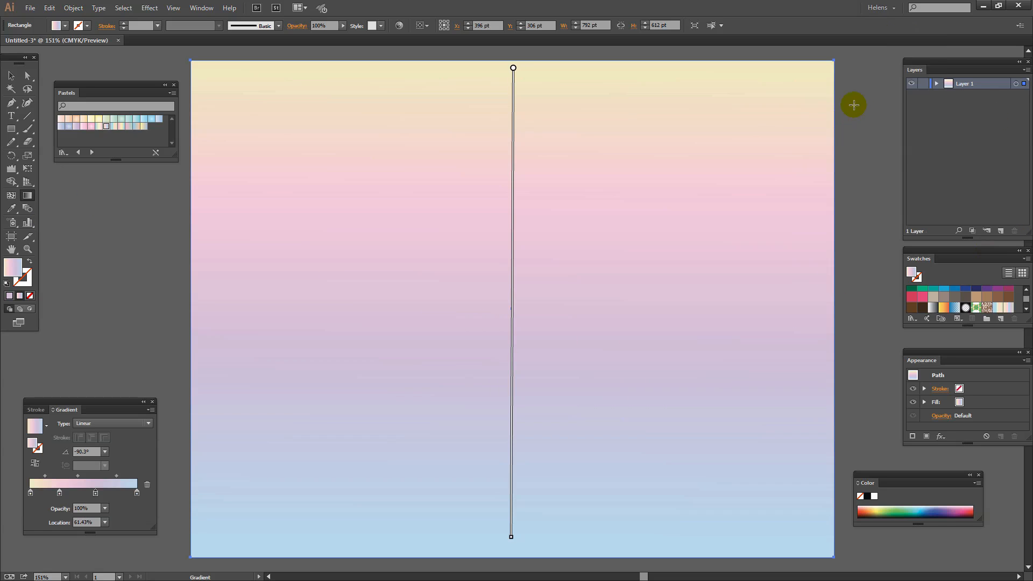
Step: Expand Layer 1 and lock the background rectangle
{"action": "left_click_drag", "start_coordinate": [921, 60], "coordinate": [913, 43]}
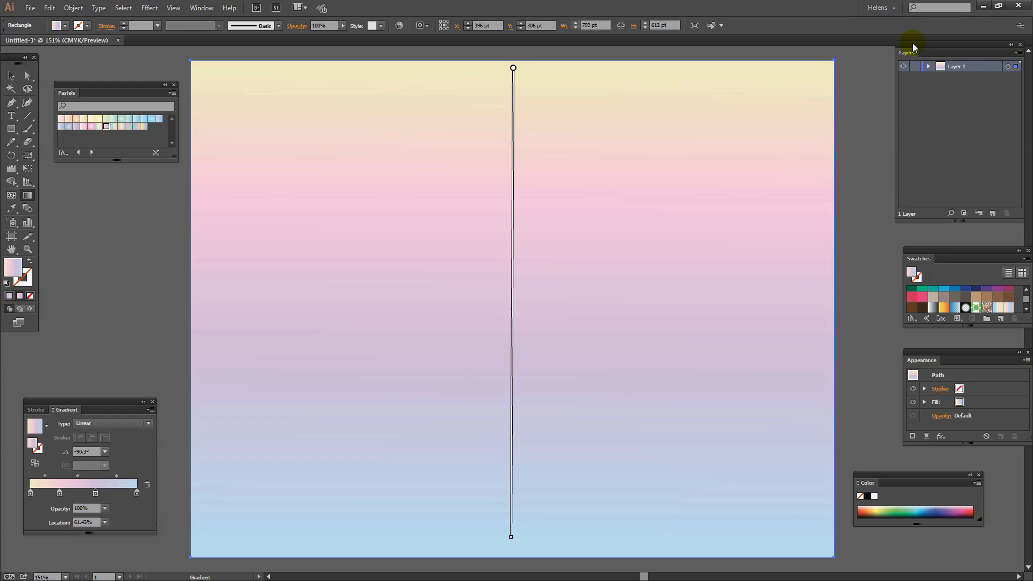
{"action": "left_click", "coordinate": [929, 66]}
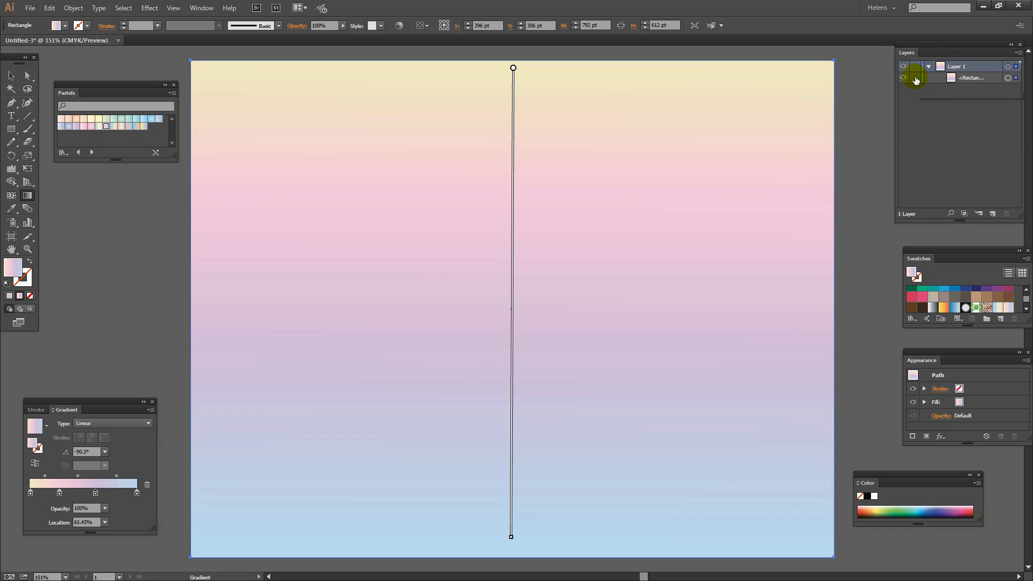
{"action": "left_click", "coordinate": [916, 78]}
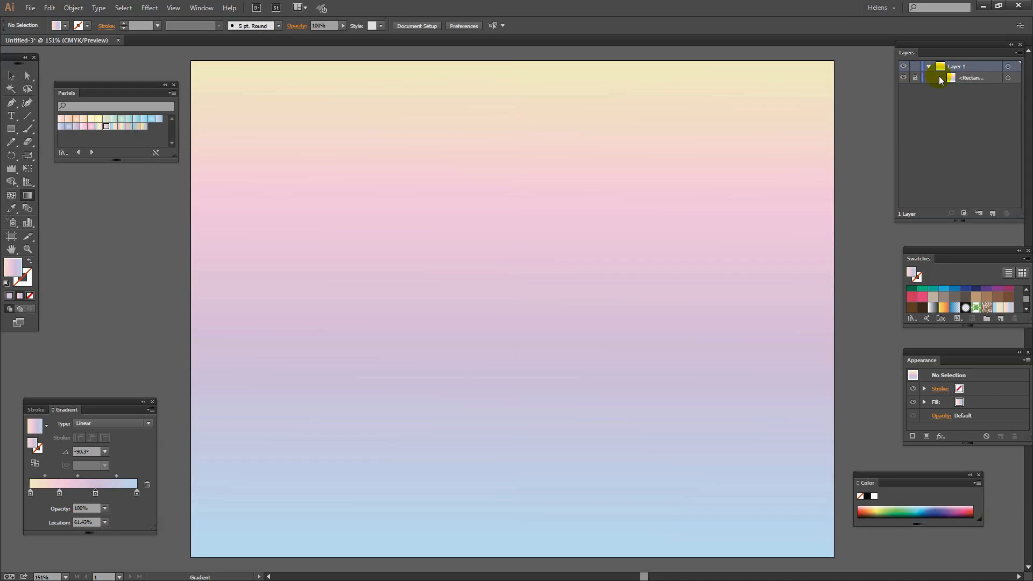
Step: Draw a closed wavy hill shape with the Pen tool, peaking near the left edge and extending past the artboard's sides and bottom
{"action": "left_click", "coordinate": [12, 104]}
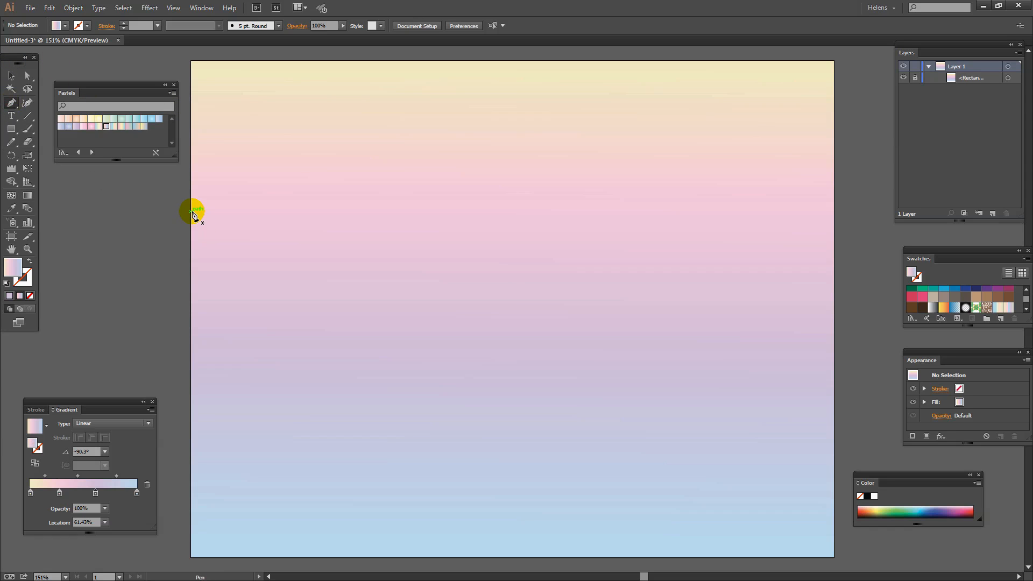
{"action": "left_click_drag", "start_coordinate": [171, 212], "coordinate": [209, 194]}
{"action": "left_click_drag", "start_coordinate": [271, 186], "coordinate": [390, 255]}
{"action": "left_click", "coordinate": [391, 254]}
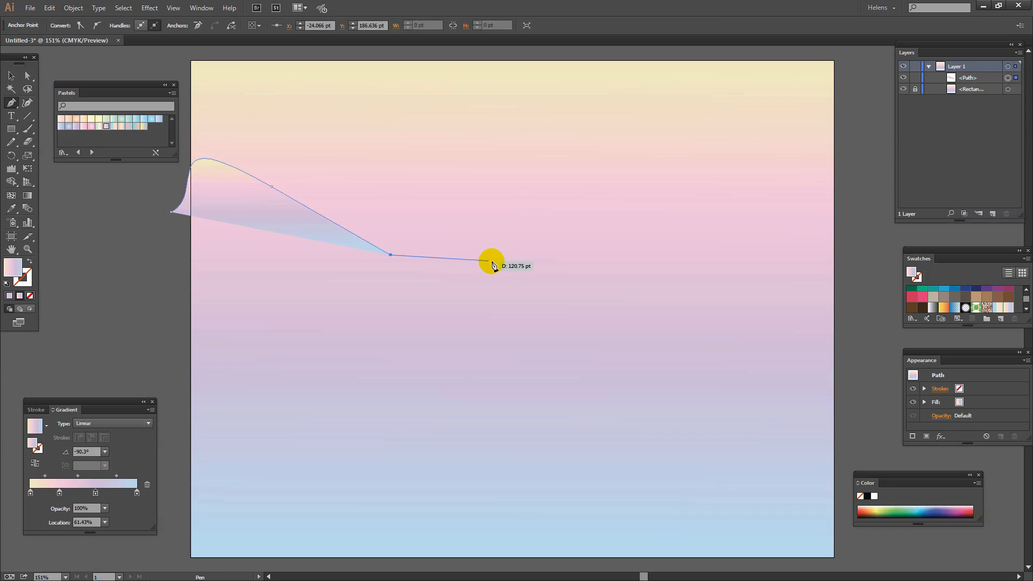
{"action": "left_click_drag", "start_coordinate": [505, 271], "coordinate": [539, 254]}
{"action": "left_click", "coordinate": [538, 255]}
{"action": "left_click_drag", "start_coordinate": [766, 268], "coordinate": [815, 334]}
{"action": "left_click", "coordinate": [847, 373]}
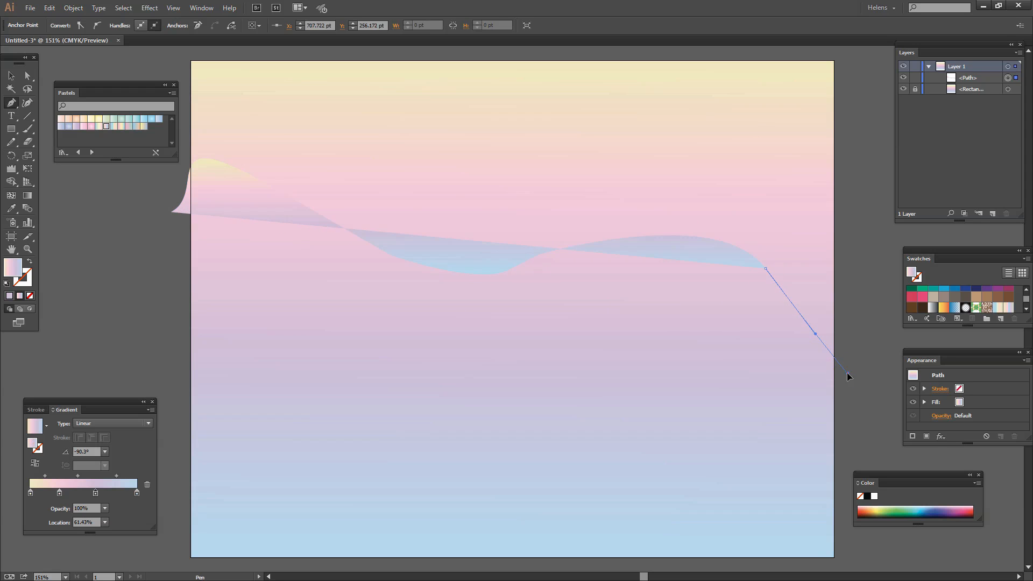
{"action": "left_click", "coordinate": [855, 570]}
{"action": "left_click", "coordinate": [156, 569]}
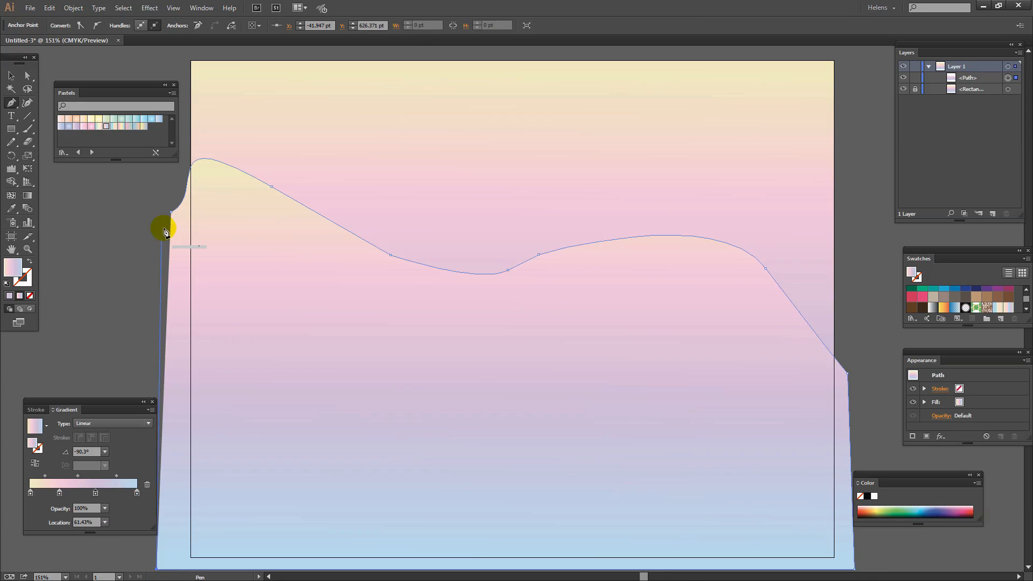
{"action": "left_click", "coordinate": [171, 213]}
Step: Move the anchor on the hill's left slope slightly right and down, and shift the whole shape slightly down
{"action": "key", "text": "a"}
{"action": "left_click", "coordinate": [272, 187]}
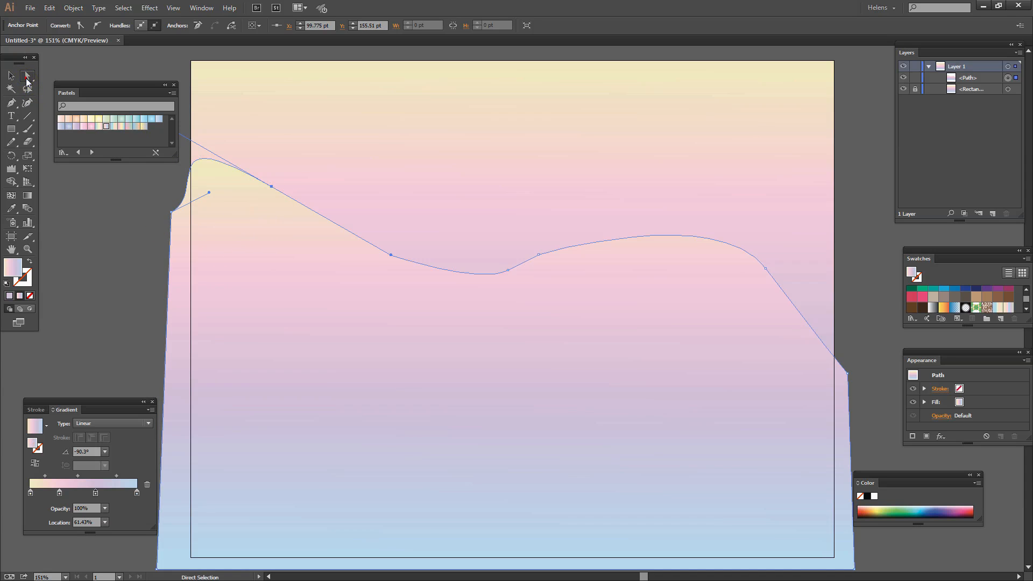
{"action": "left_click_drag", "start_coordinate": [272, 187], "coordinate": [299, 193]}
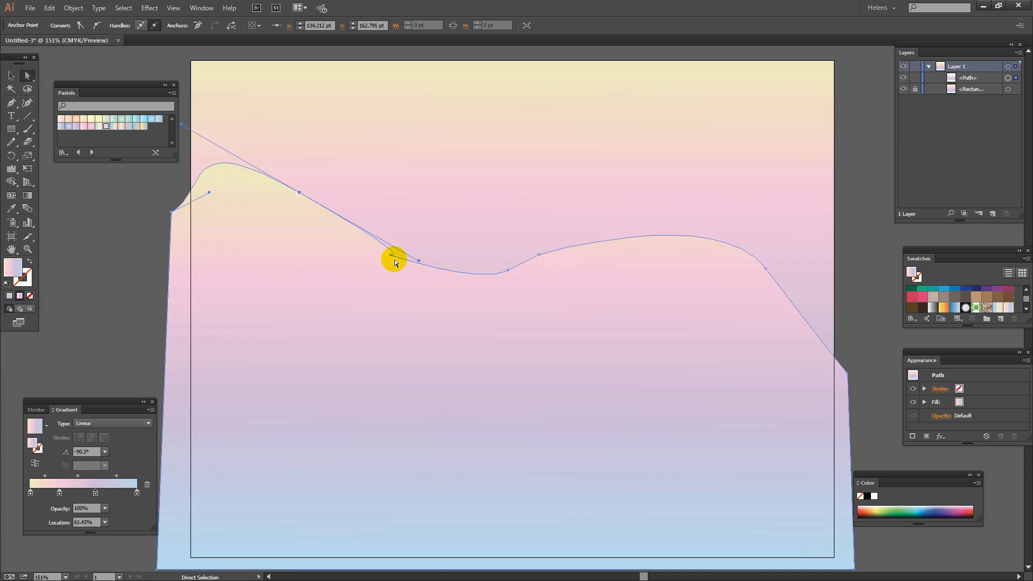
{"action": "left_click_drag", "start_coordinate": [387, 256], "coordinate": [395, 272]}
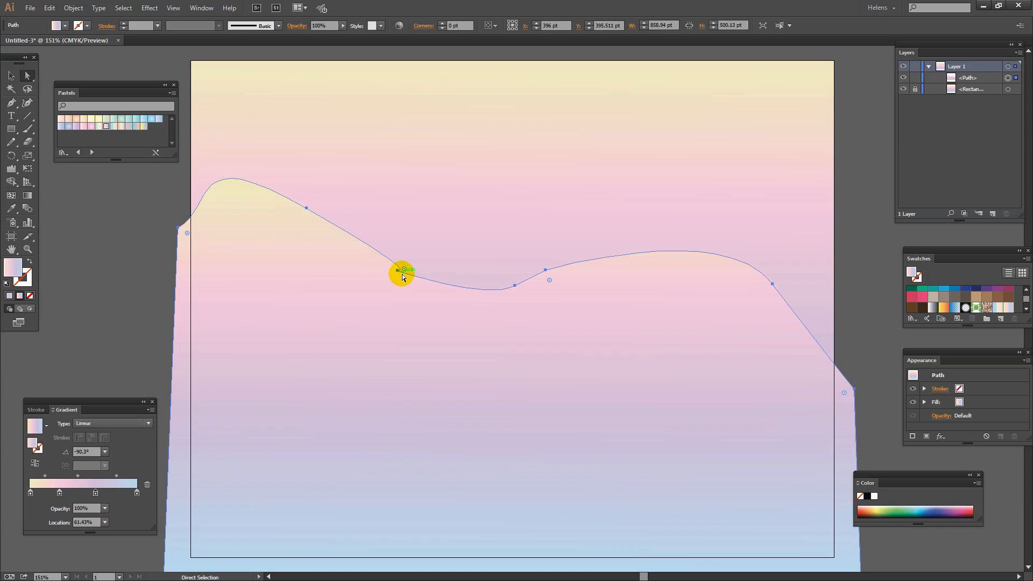
Step: Delete the sharp corner anchor at the foot of the hill's left slope to smooth the curve
{"action": "left_click", "coordinate": [397, 271]}
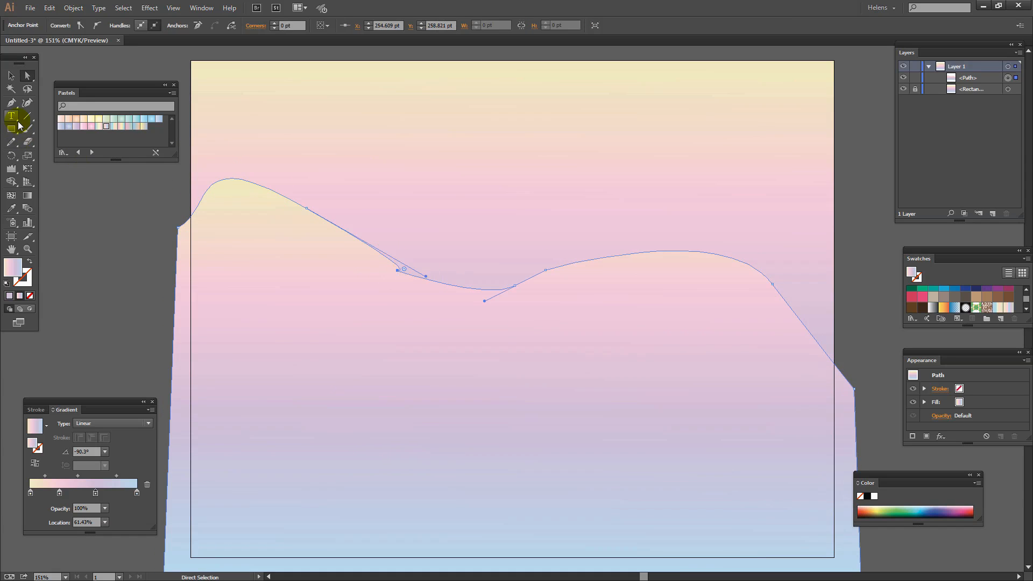
{"action": "left_click_drag", "start_coordinate": [11, 112], "coordinate": [48, 122]}
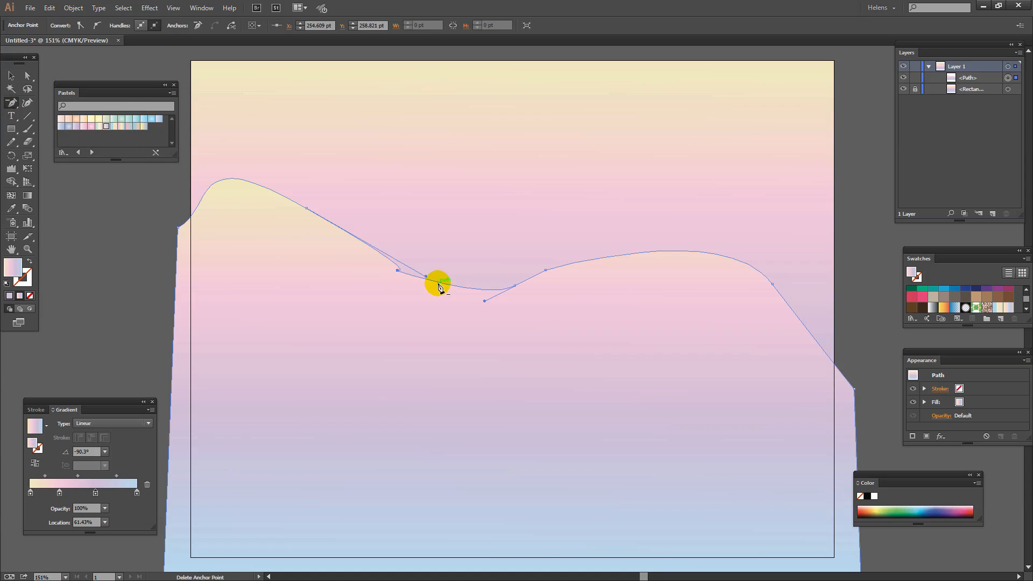
{"action": "left_click", "coordinate": [398, 269]}
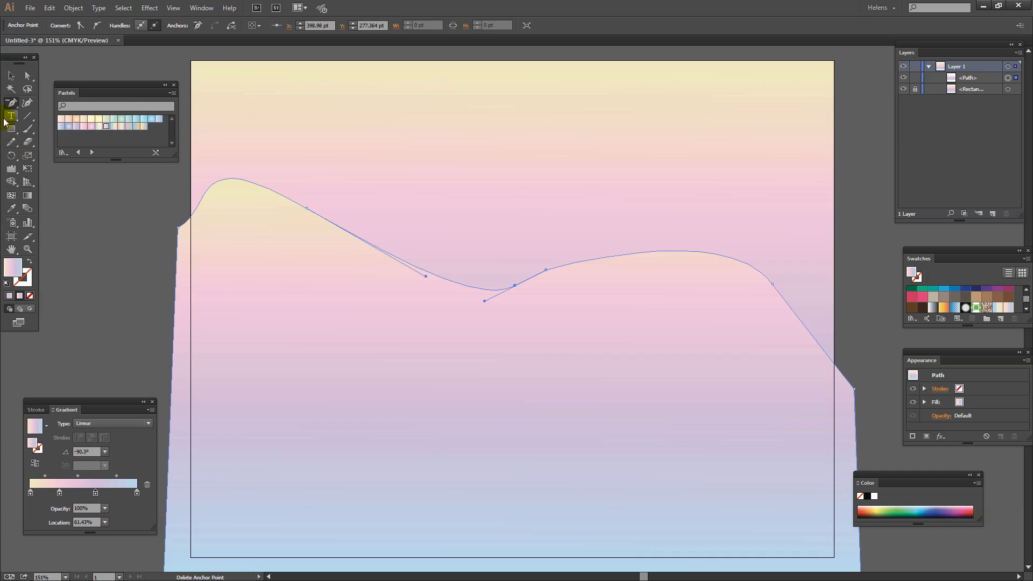
Step: Move the anchor on the hill's right slope slightly right and down, and adjust its handle to round the slope
{"action": "left_click", "coordinate": [774, 285]}
{"action": "mouse_move", "coordinate": [773, 288]}
{"action": "left_mouse_down"}
{"action": "mouse_move", "coordinate": [785, 282]}
{"action": "mouse_move", "coordinate": [778, 291]}
{"action": "left_mouse_up"}
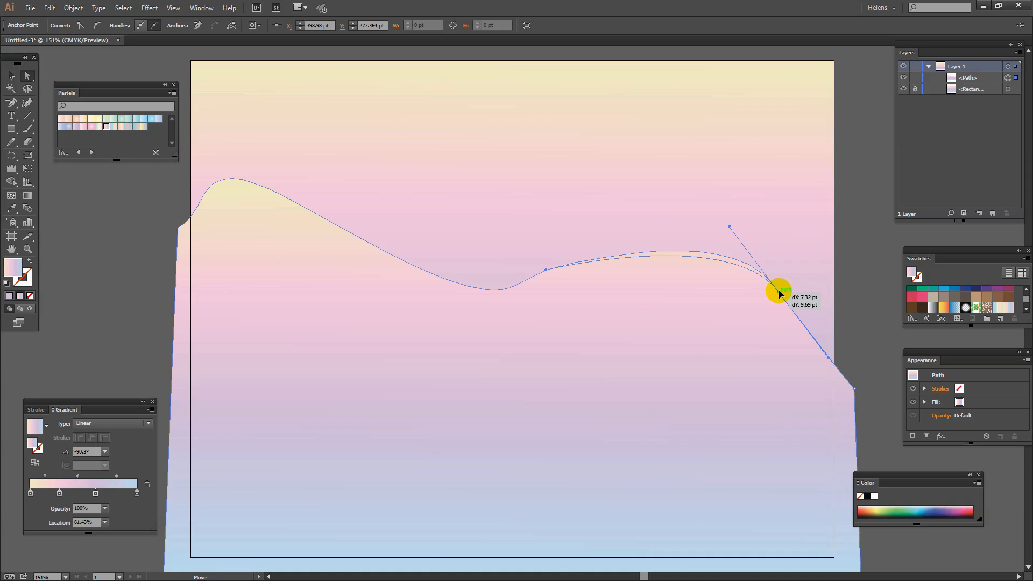
{"action": "left_click_drag", "start_coordinate": [729, 226], "coordinate": [693, 226]}
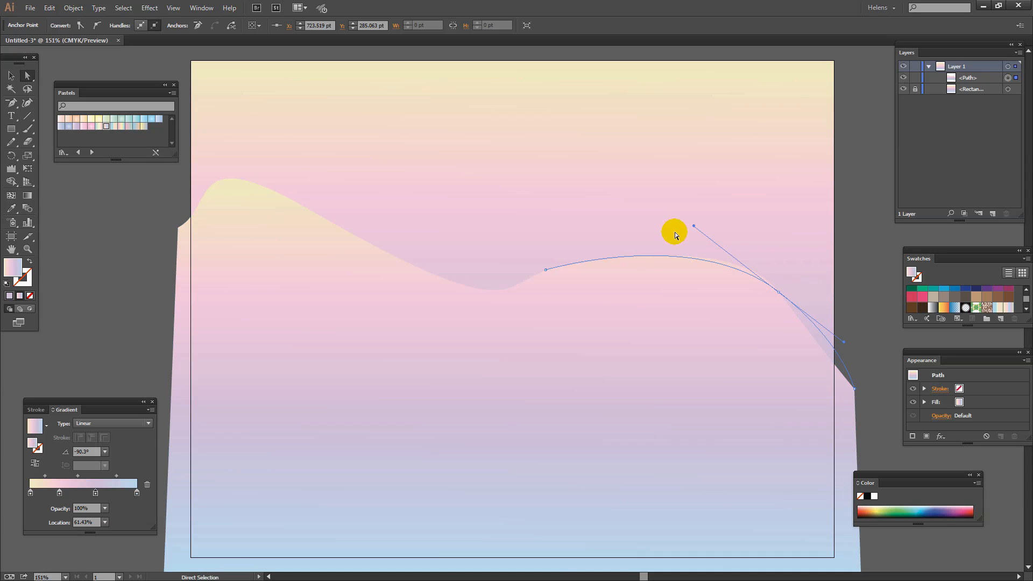
Step: Delete the extra anchor between the central dip and the right hill to smooth the rise
{"action": "left_click_drag", "start_coordinate": [546, 272], "coordinate": [574, 258]}
{"action": "left_click", "coordinate": [10, 102]}
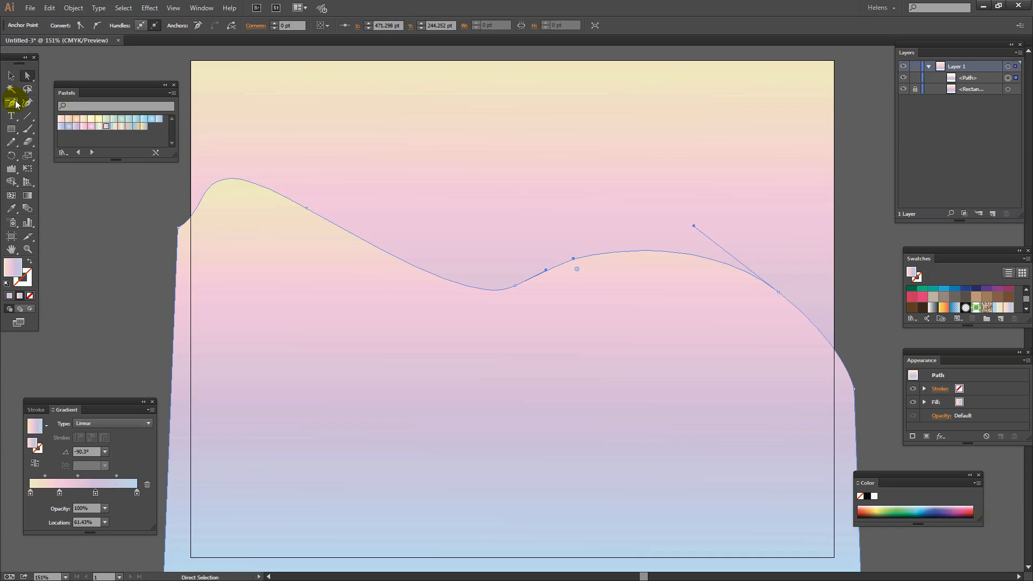
{"action": "left_click", "coordinate": [573, 259]}
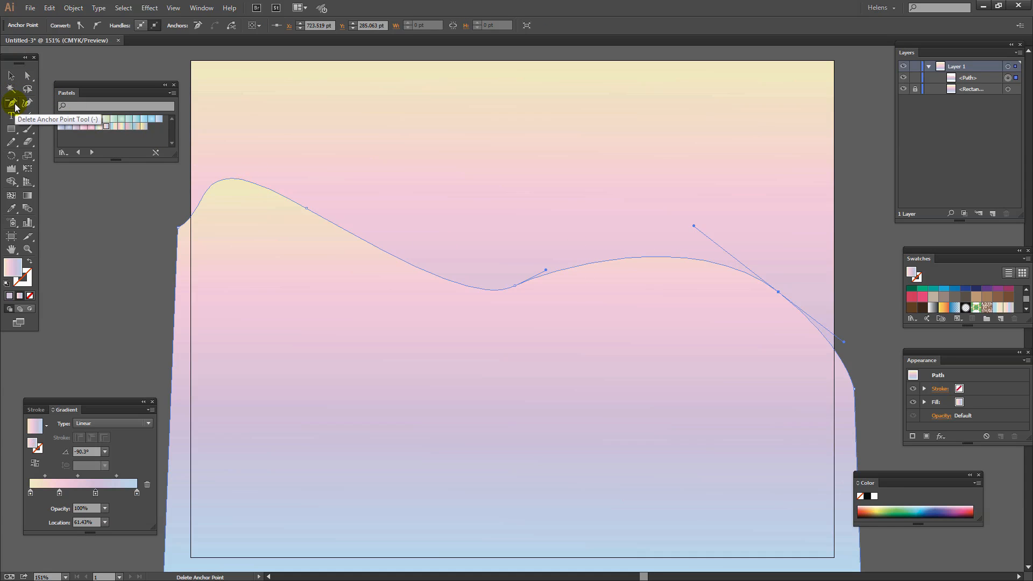
Step: Move the anchor at the hill's central dip right and slightly up to make the valley shallower
{"action": "left_click", "coordinate": [27, 75]}
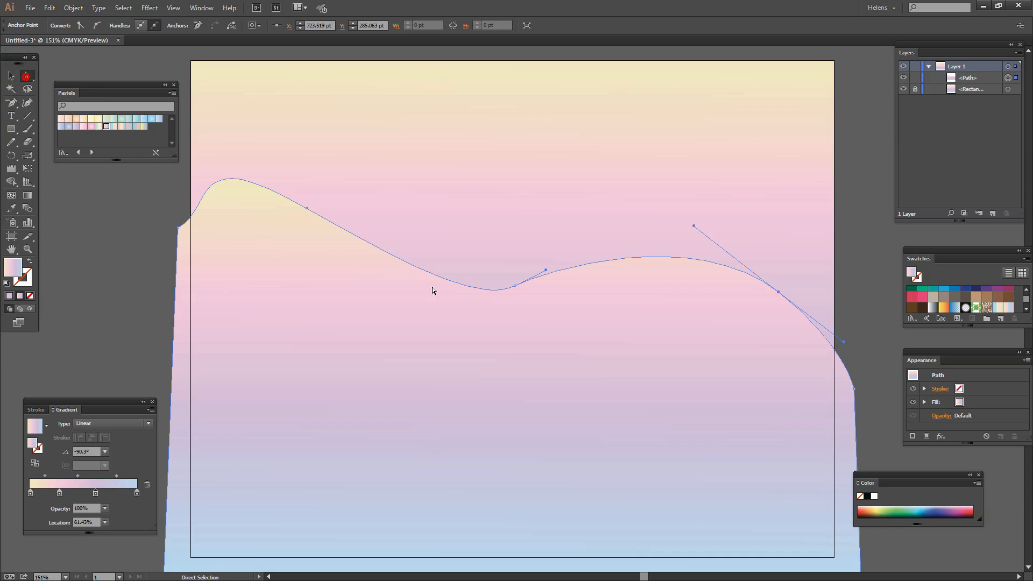
{"action": "left_click", "coordinate": [519, 292]}
{"action": "left_click_drag", "start_coordinate": [518, 289], "coordinate": [544, 274]}
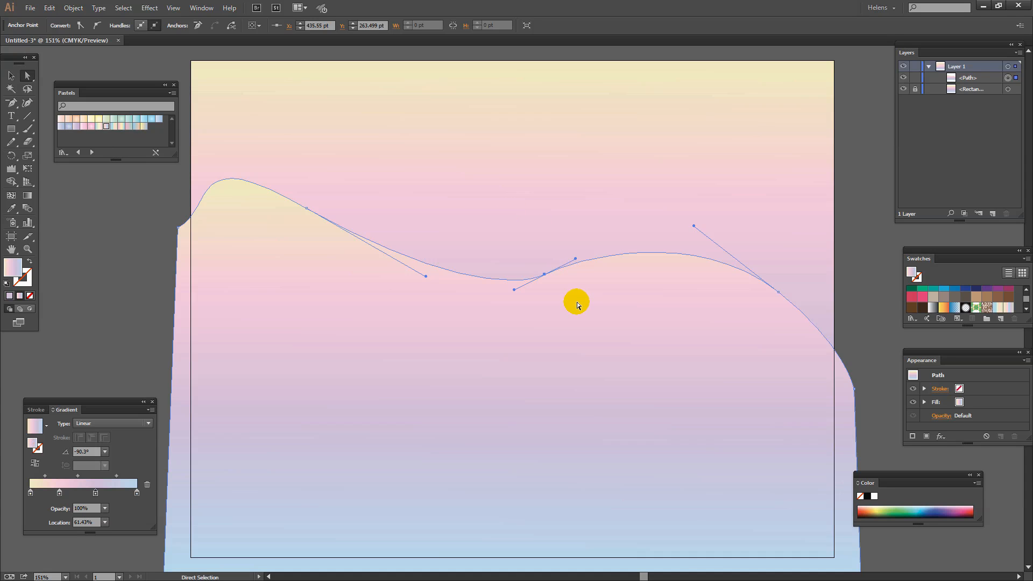
{"action": "key", "text": "Delete"}
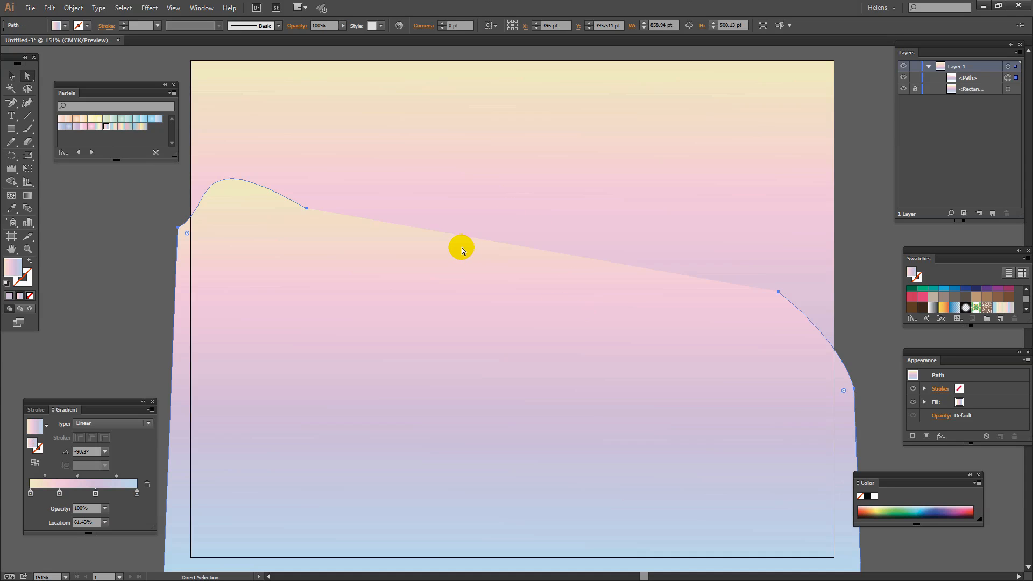
{"action": "key", "text": "ctrl+z"}
{"action": "key", "text": "ctrl+z"}
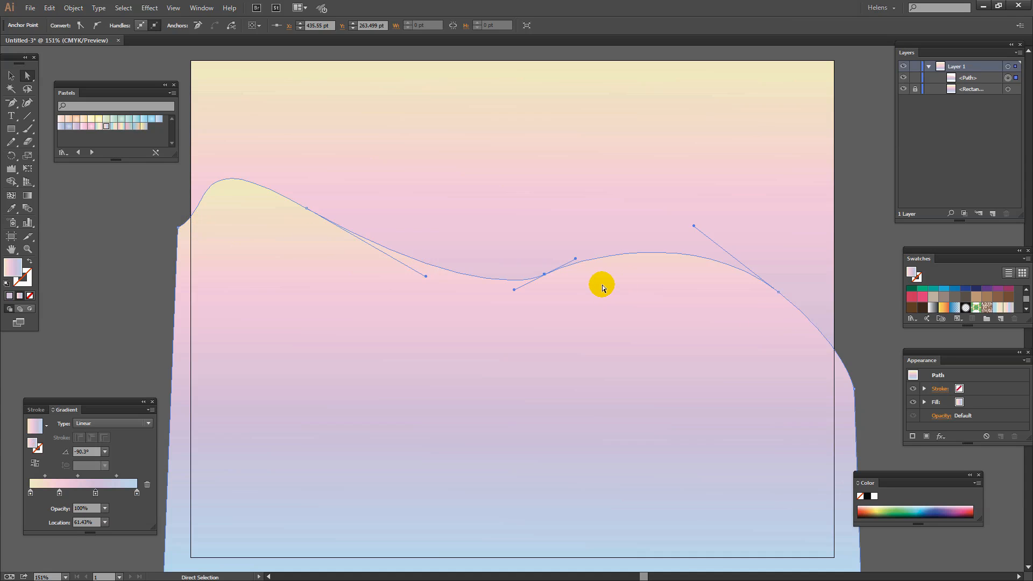
Step: Draw a rectangle about 792 by 524 pt across the artboard's full width, from above the hill's peak to the artboard's bottom edge
{"action": "left_click", "coordinate": [10, 129]}
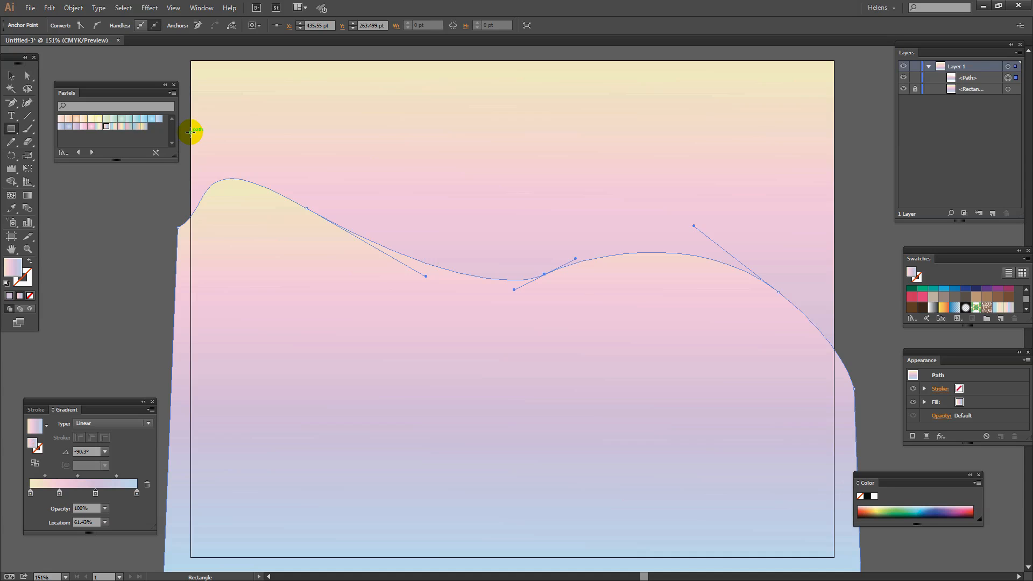
{"action": "left_click_drag", "start_coordinate": [191, 131], "coordinate": [835, 558]}
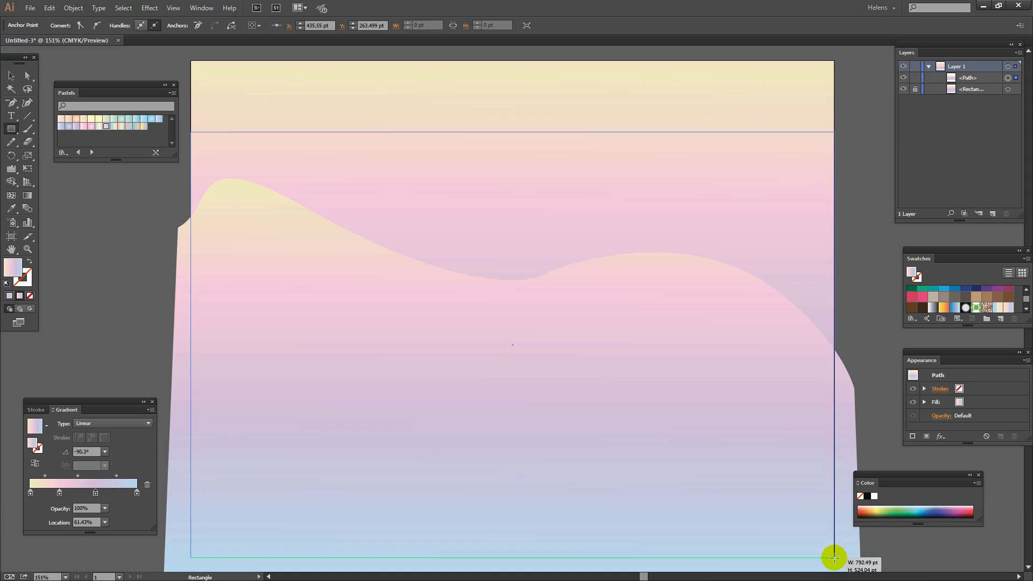
{"action": "left_click_drag", "start_coordinate": [834, 558], "coordinate": [834, 558]}
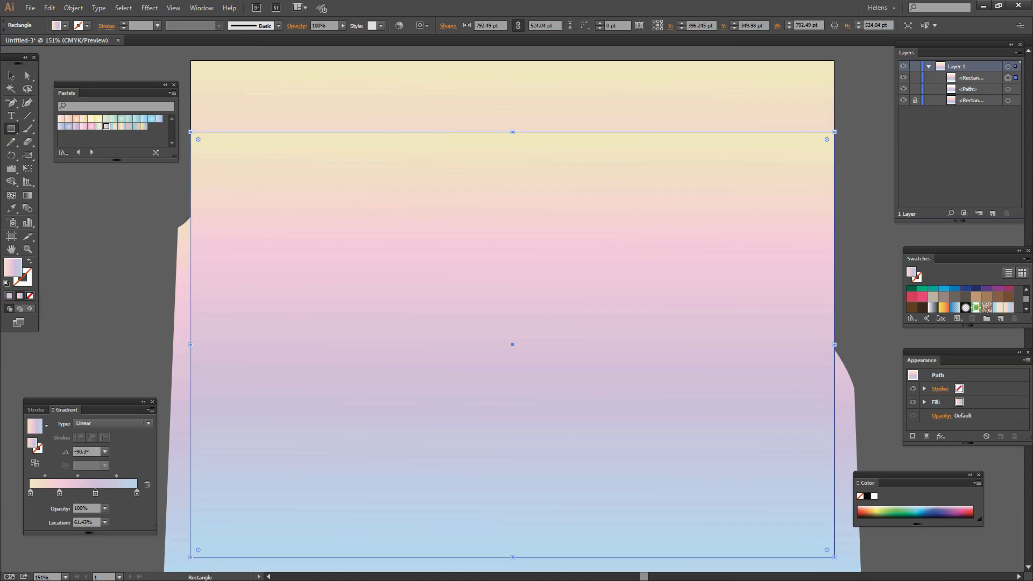
Step: Select the new rectangle together with the hill and intersect them with Pathfinder to trim the hill to the artboard
{"action": "left_click", "coordinate": [12, 76]}
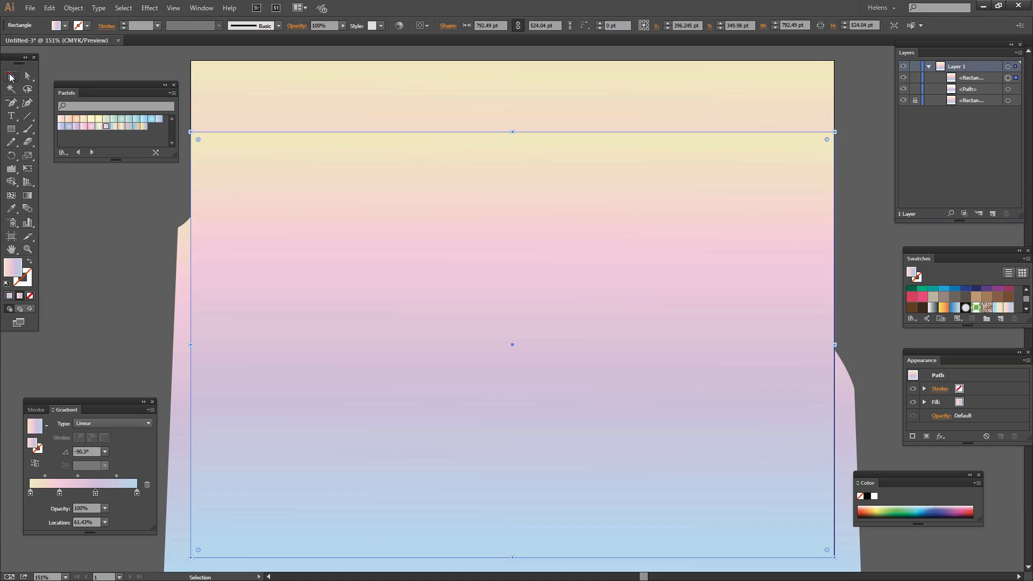
{"action": "left_click", "coordinate": [238, 221]}
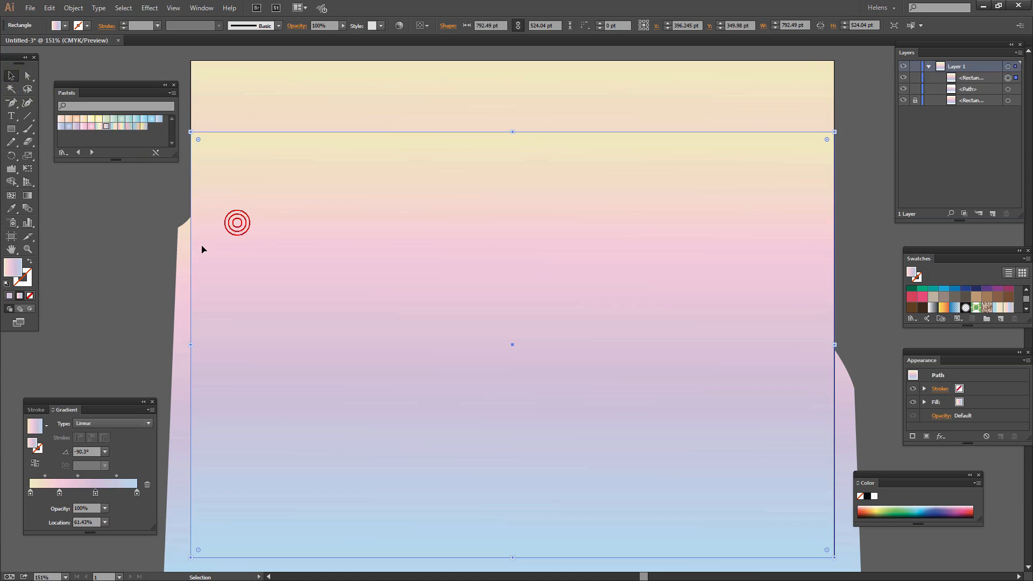
{"action": "left_click", "coordinate": [185, 269]}
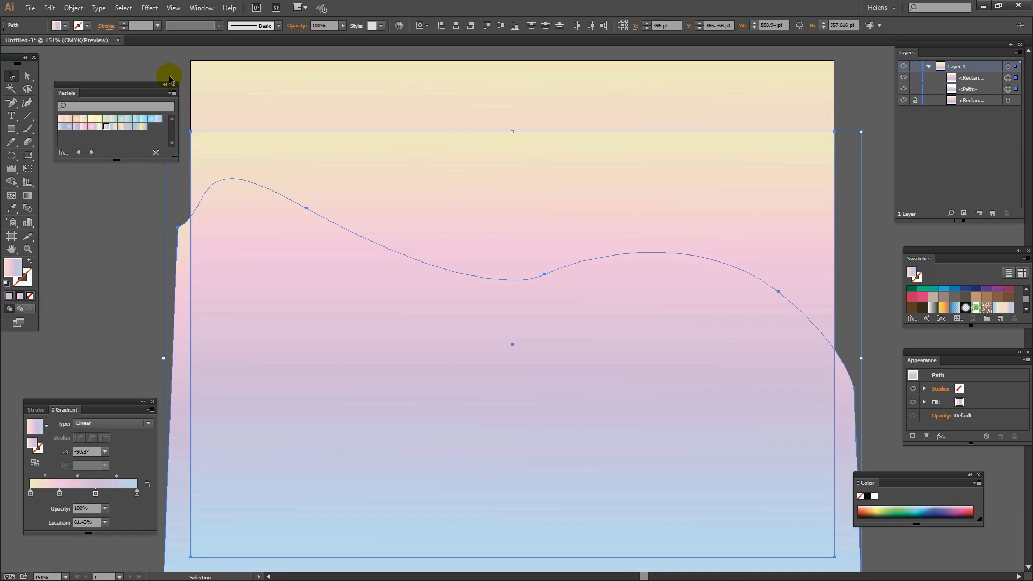
{"action": "left_click", "coordinate": [202, 8]}
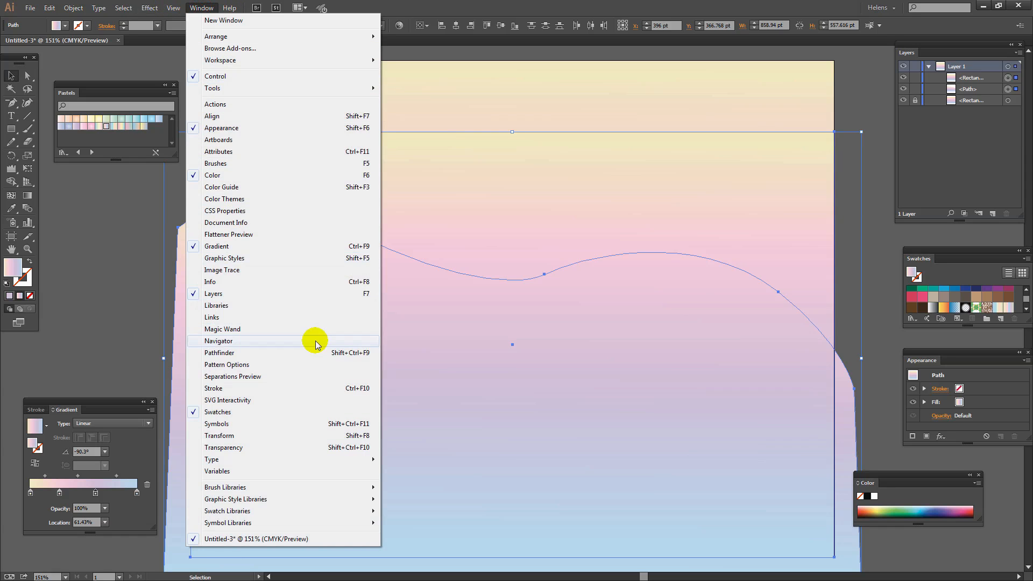
{"action": "left_click", "coordinate": [258, 353]}
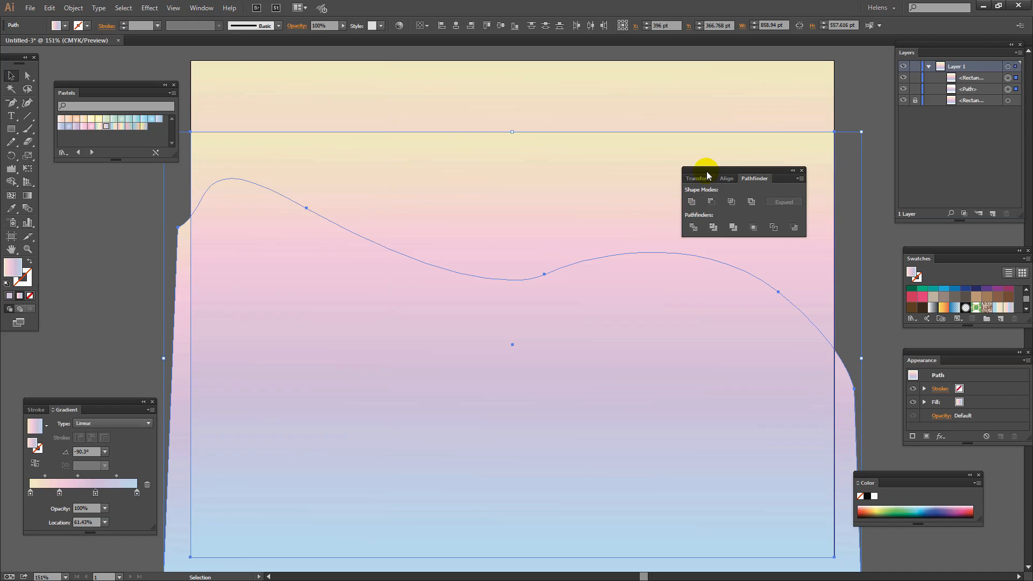
{"action": "left_click_drag", "start_coordinate": [706, 175], "coordinate": [37, 351]}
{"action": "left_click", "coordinate": [135, 468]}
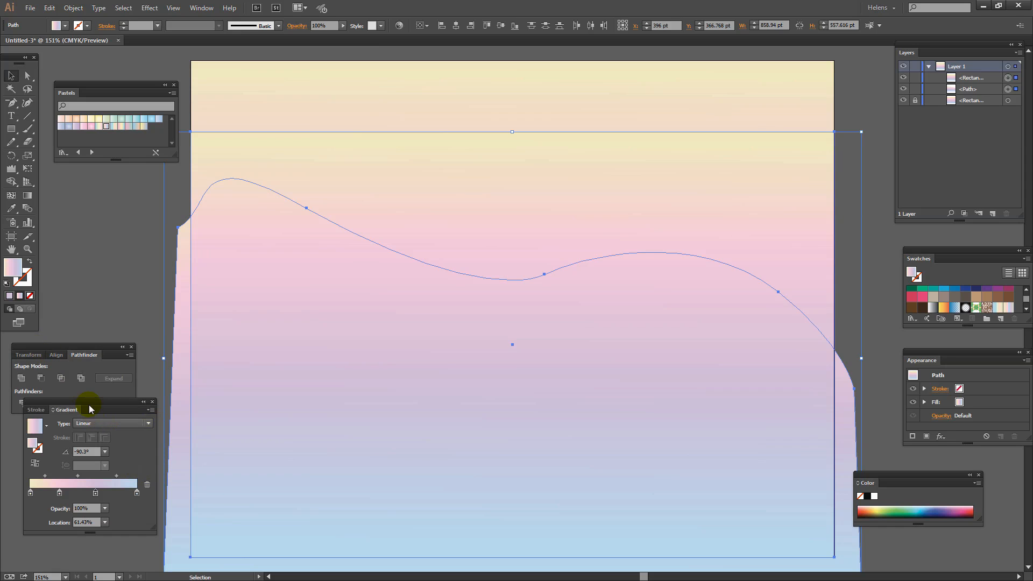
{"action": "left_click_drag", "start_coordinate": [90, 409], "coordinate": [74, 434]}
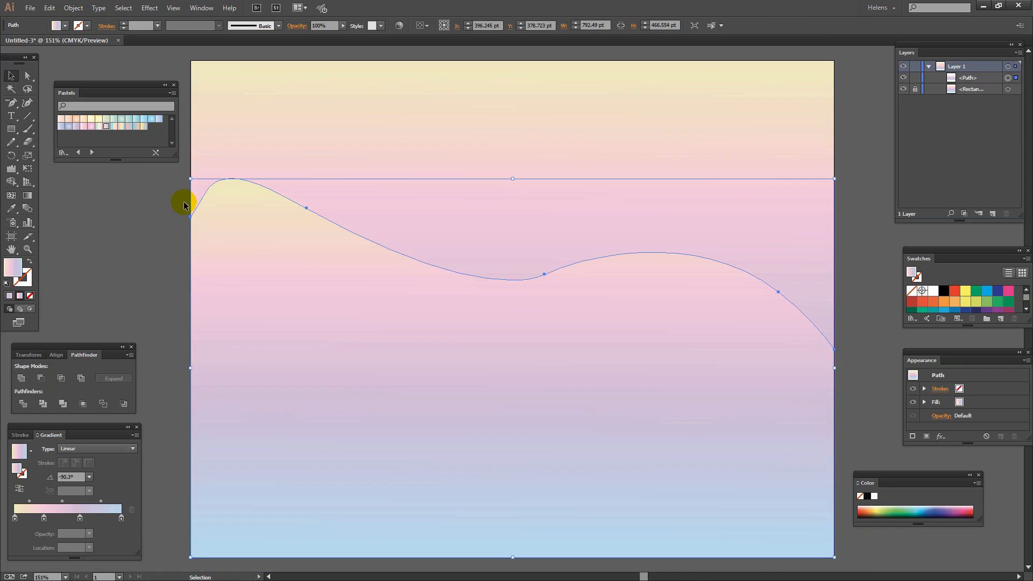
Step: Set the Wrinkle Tool's brush width and height to 300 pt
{"action": "left_click", "coordinate": [14, 169]}
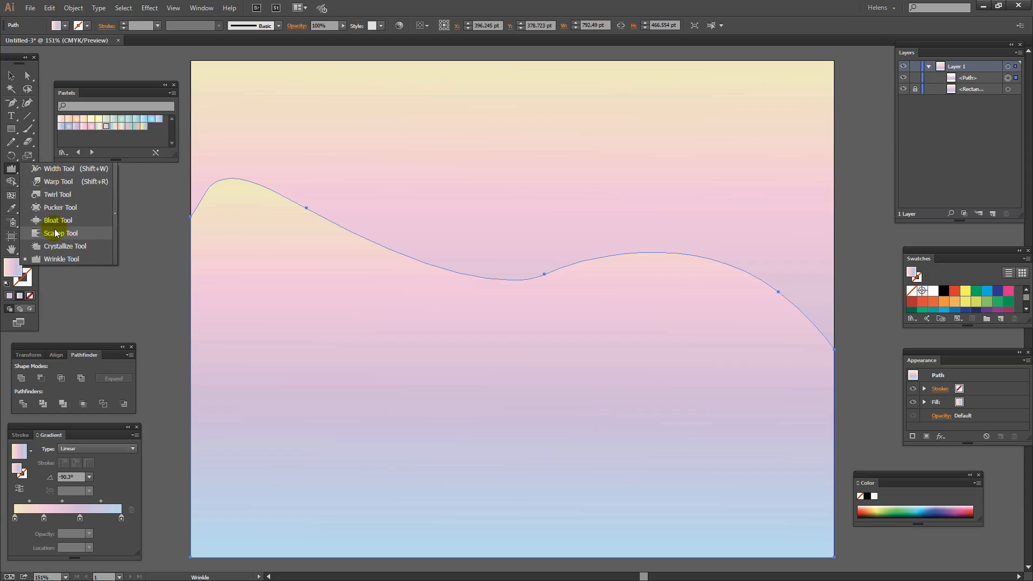
{"action": "left_click", "coordinate": [60, 257]}
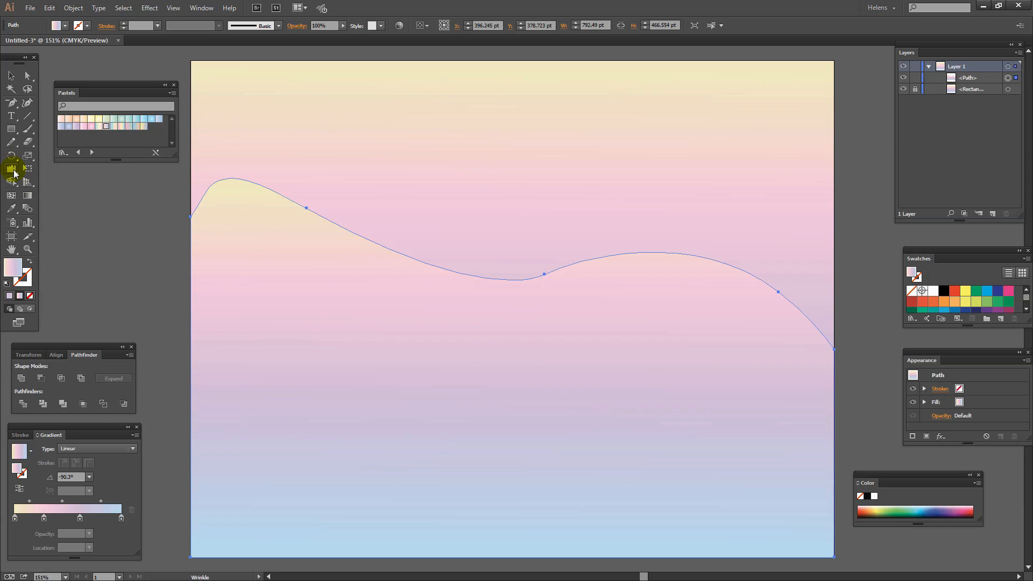
{"action": "double_click", "coordinate": [13, 170]}
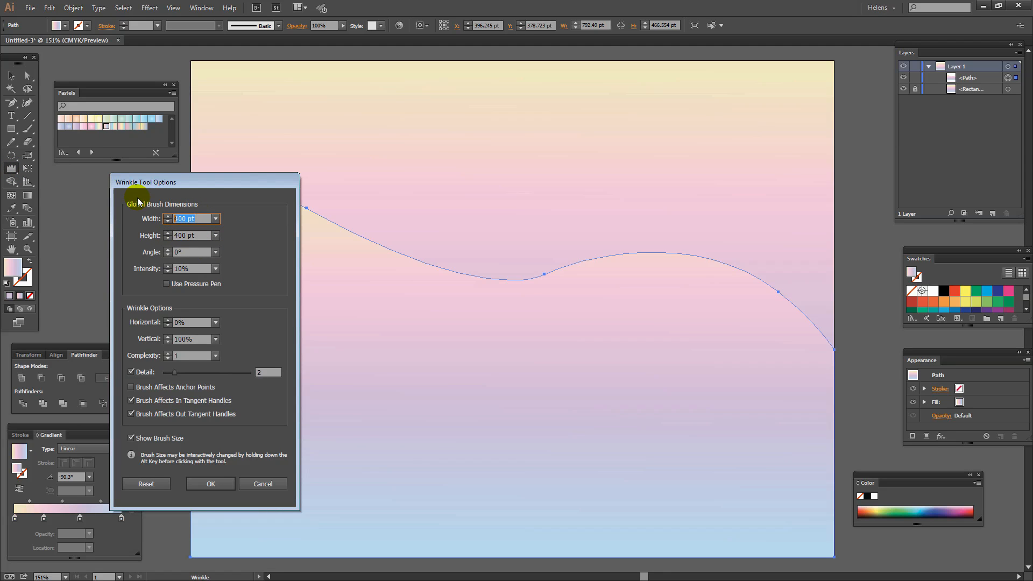
{"action": "type", "text": "300"}
{"action": "key", "text": "Tab"}
{"action": "type", "text": "300"}
{"action": "key", "text": "Tab"}
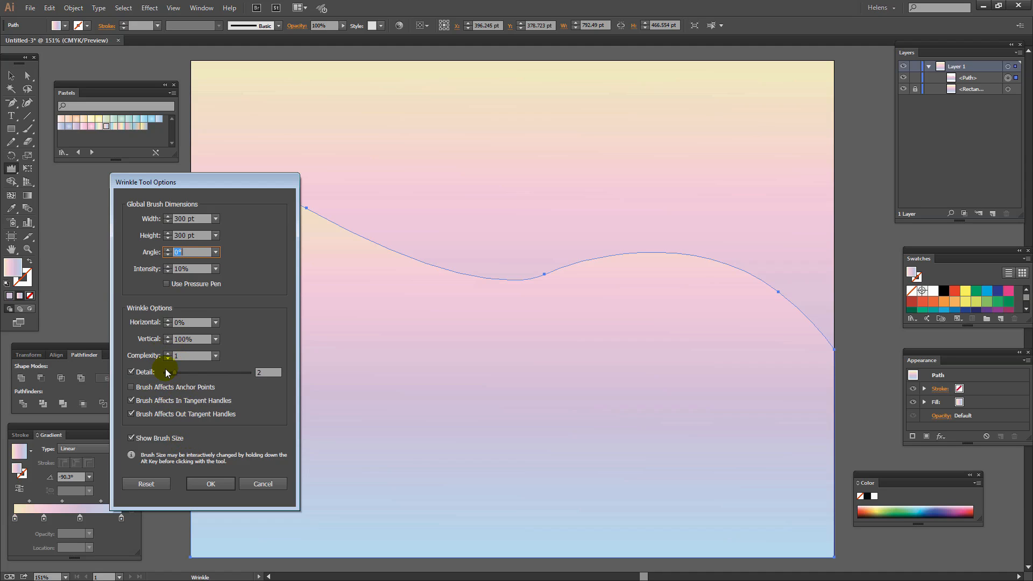
{"action": "left_click", "coordinate": [209, 485]}
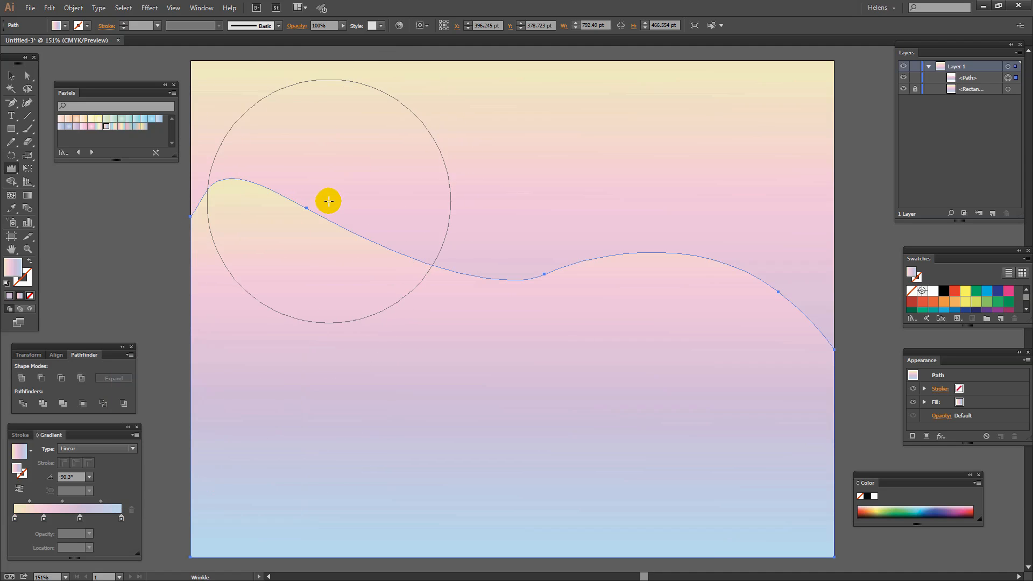
Step: Brush the Wrinkle Tool along the hill's top edge to give it a slightly uneven, natural contour
{"action": "mouse_move", "coordinate": [328, 202]}
{"action": "left_mouse_down"}
{"action": "mouse_move", "coordinate": [532, 242]}
{"action": "mouse_move", "coordinate": [658, 232]}
{"action": "mouse_move", "coordinate": [687, 247]}
{"action": "left_mouse_up"}
{"action": "left_click_drag", "start_coordinate": [694, 295], "coordinate": [694, 300]}
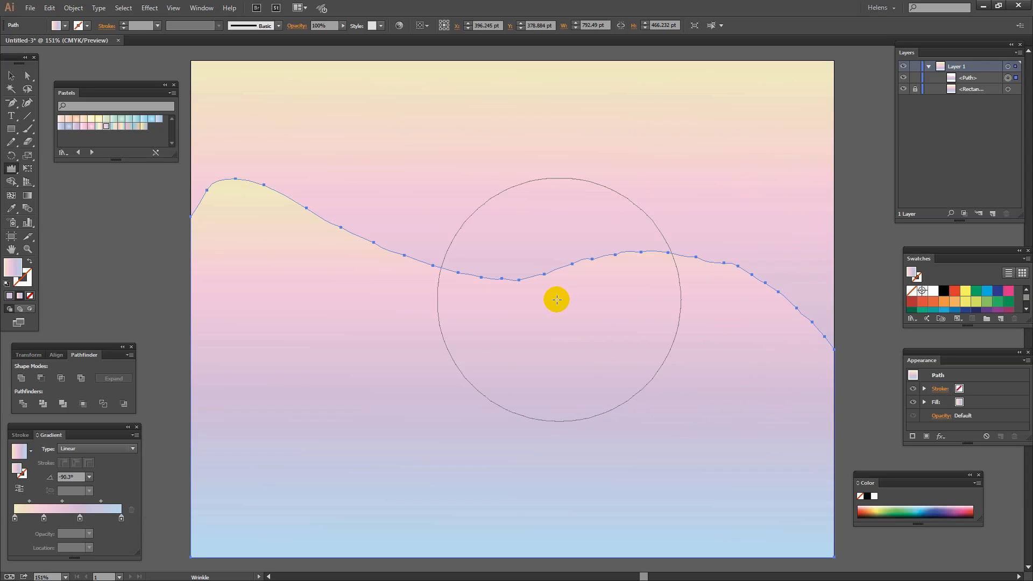
{"action": "left_click_drag", "start_coordinate": [346, 237], "coordinate": [334, 224]}
{"action": "mouse_move", "coordinate": [196, 461]}
{"action": "left_mouse_down"}
{"action": "mouse_move", "coordinate": [251, 419]}
{"action": "mouse_move", "coordinate": [126, 282]}
{"action": "left_mouse_up"}
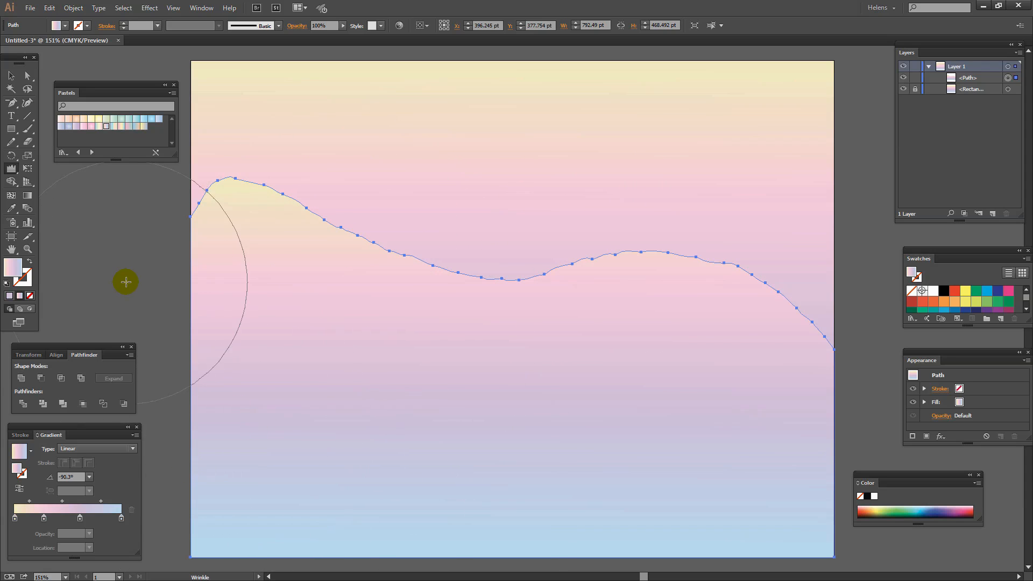
Step: Darken the hill gradient's light blue end stop by setting its HSB brightness to about 68%
{"action": "left_click", "coordinate": [27, 196]}
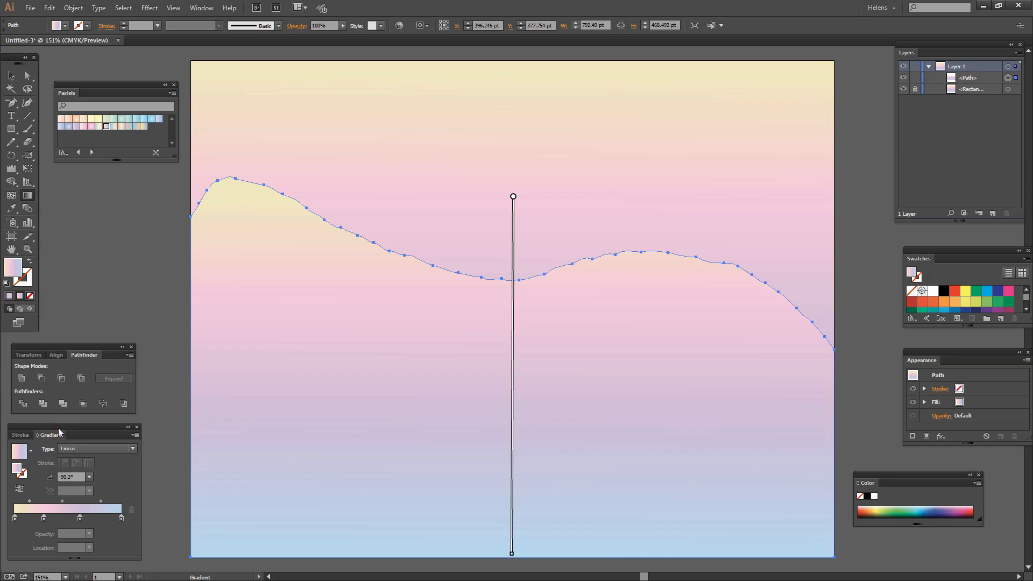
{"action": "left_click_drag", "start_coordinate": [60, 432], "coordinate": [103, 183]}
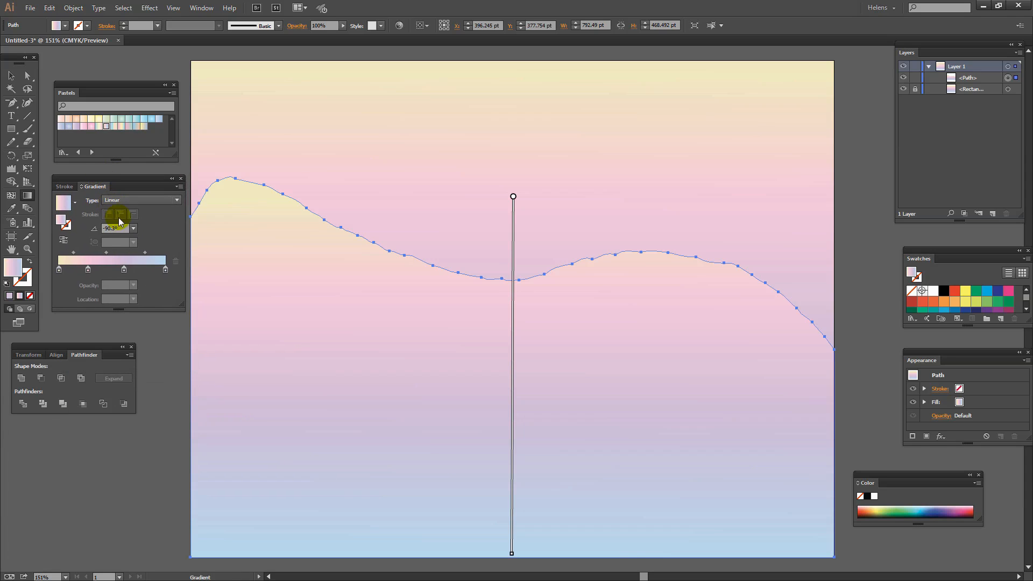
{"action": "left_click", "coordinate": [164, 271]}
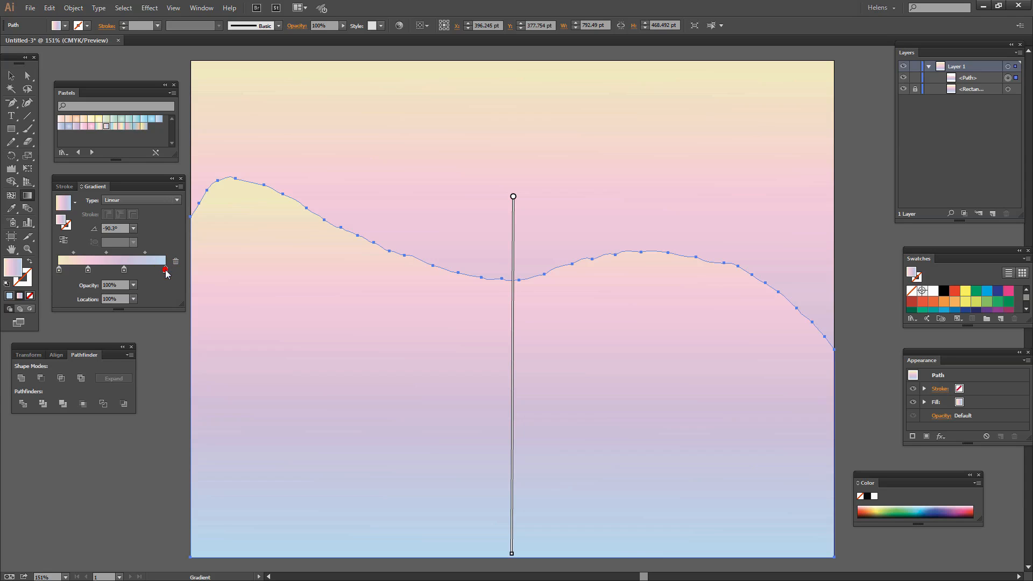
{"action": "double_click", "coordinate": [165, 271]}
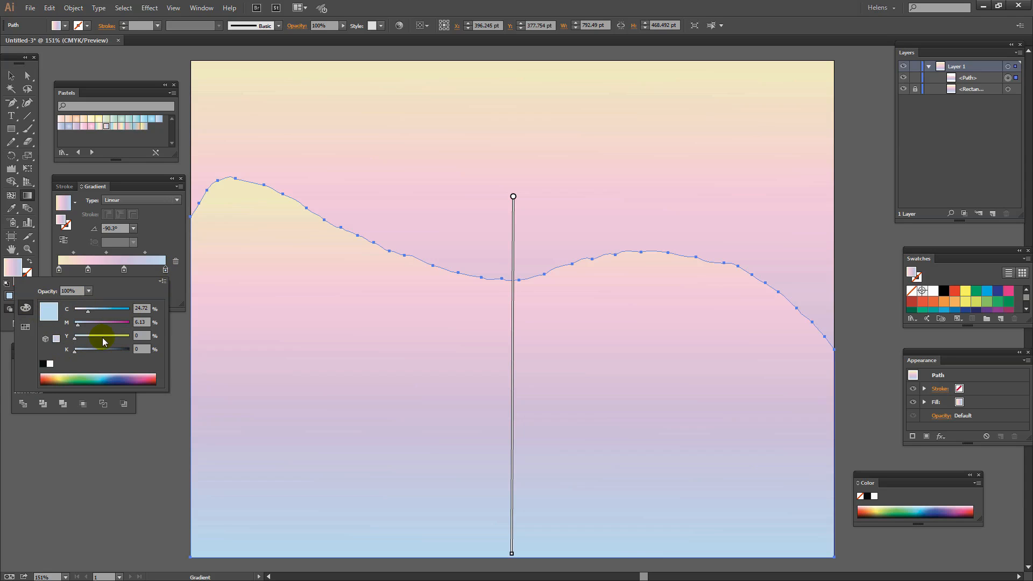
{"action": "left_click", "coordinate": [86, 379], "text": "shift"}
{"action": "left_click", "coordinate": [86, 380], "text": "shift"}
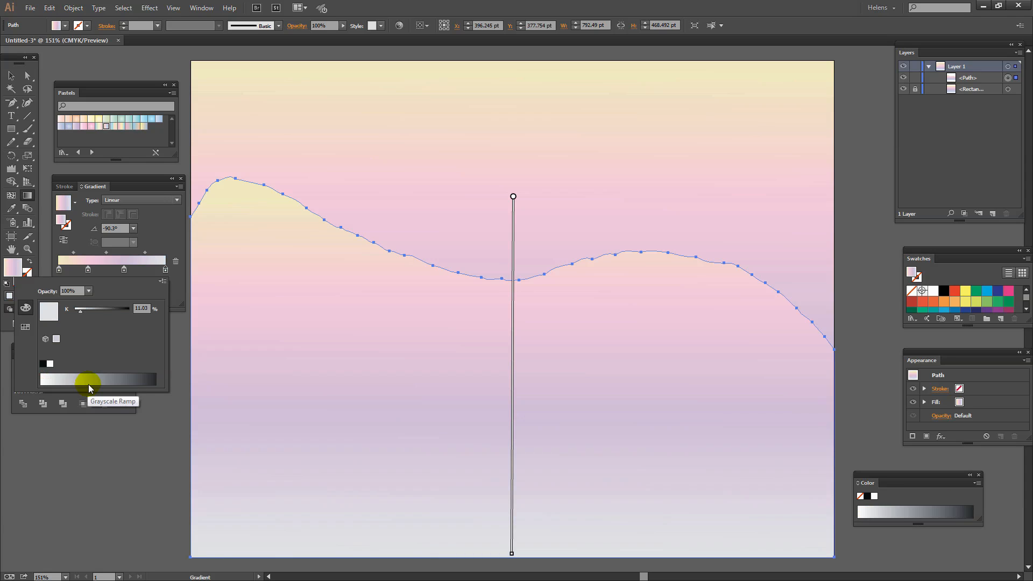
{"action": "left_click", "coordinate": [87, 380], "text": "shift"}
{"action": "left_click", "coordinate": [74, 379], "text": "shift"}
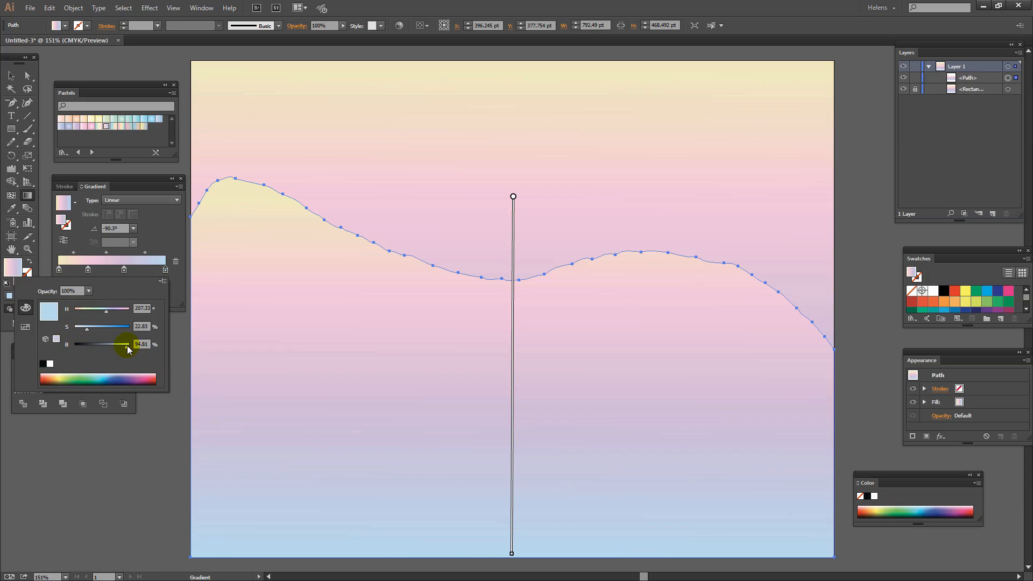
{"action": "left_click_drag", "start_coordinate": [127, 345], "coordinate": [111, 351]}
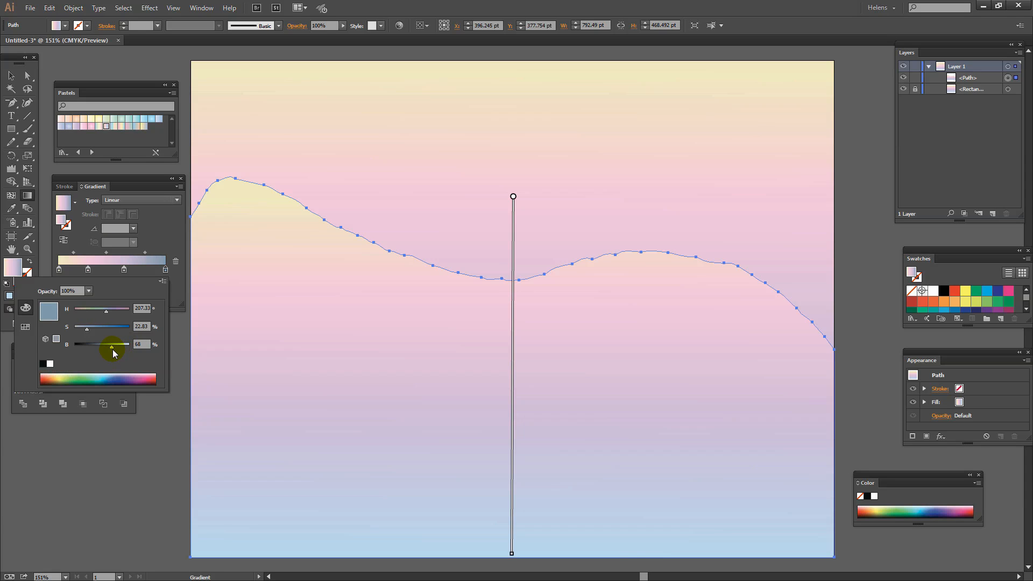
Step: Deepen the hill gradient's lavender, pink and cream stops to mauve, salmon and peach, with peach at C 4.31, M 40, Y 36.47
{"action": "left_click", "coordinate": [124, 269]}
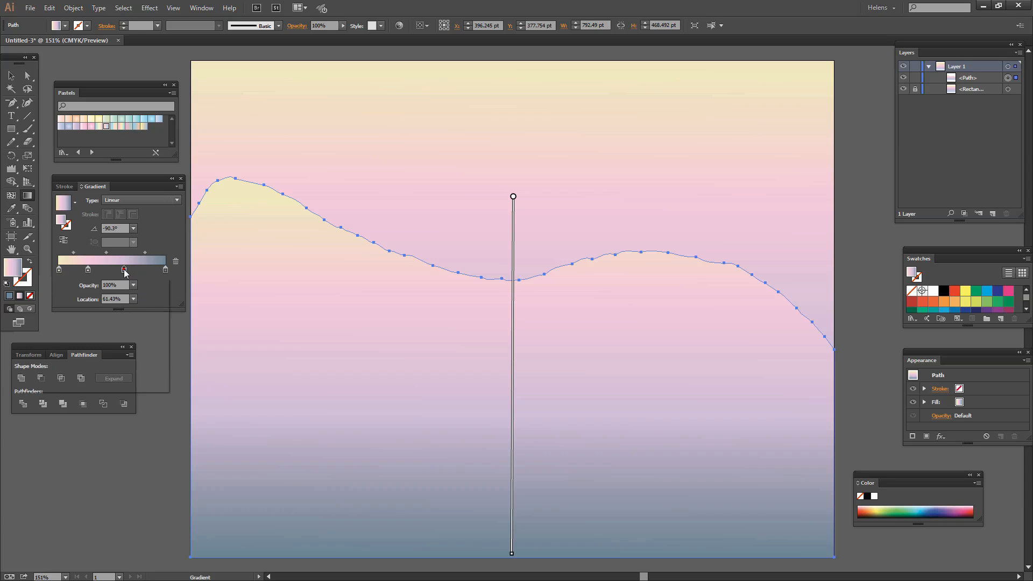
{"action": "double_click", "coordinate": [124, 270]}
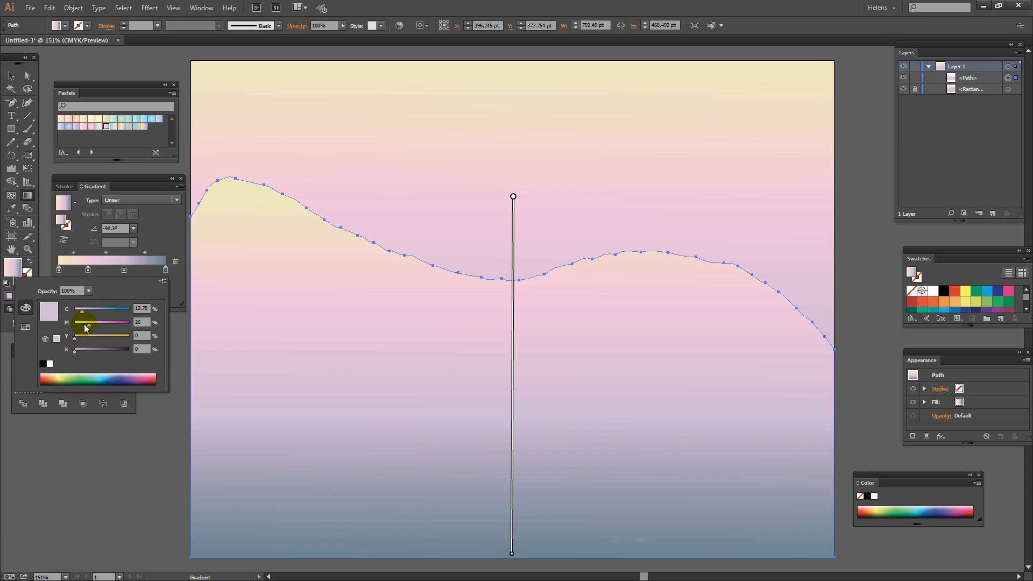
{"action": "left_click_drag", "start_coordinate": [90, 328], "coordinate": [96, 326]}
{"action": "left_click", "coordinate": [84, 271]}
{"action": "double_click", "coordinate": [59, 269]}
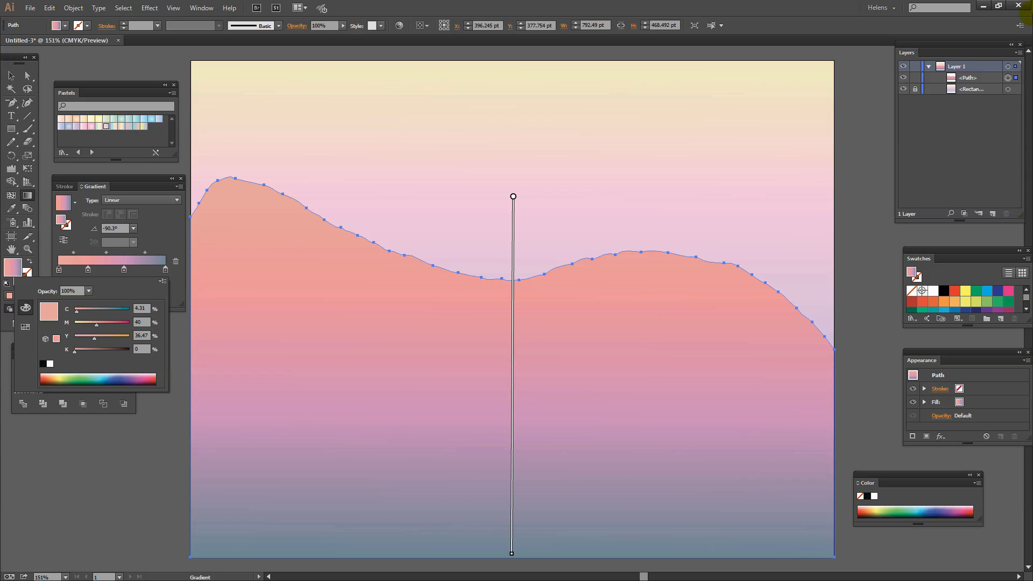
Step: Set the hill's blending mode to Soft Light
{"action": "left_click", "coordinate": [971, 77]}
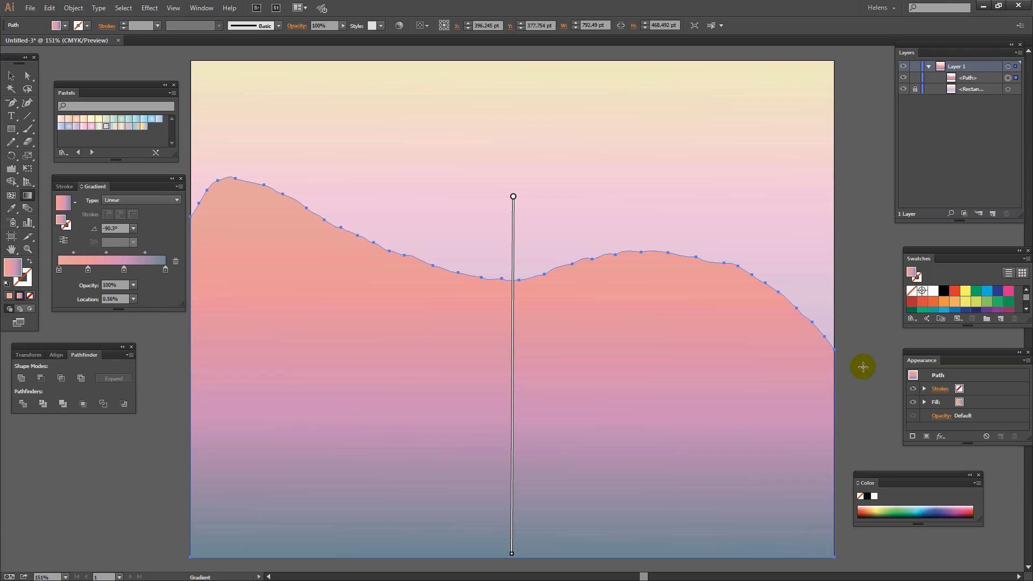
{"action": "left_click", "coordinate": [201, 7]}
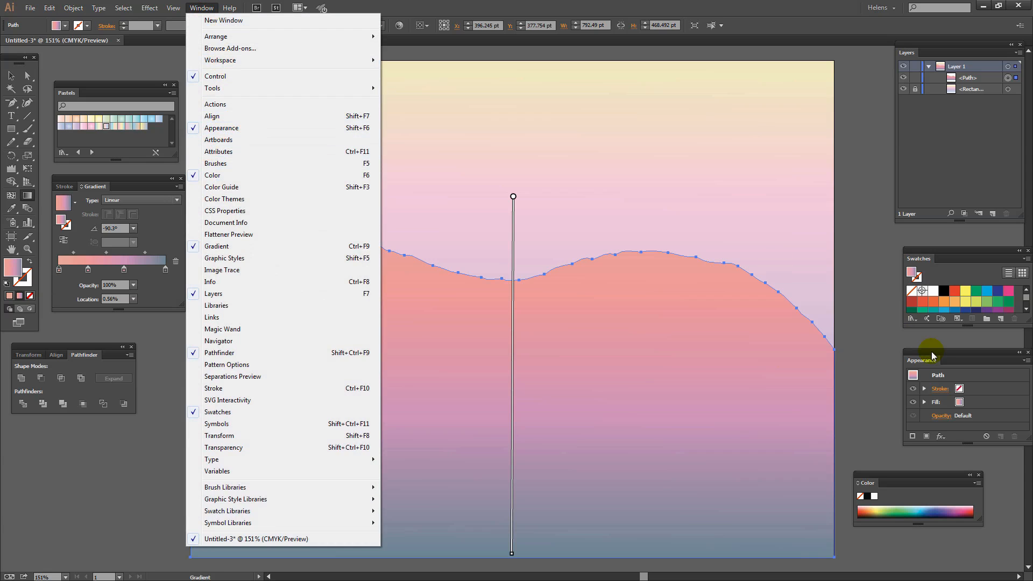
{"action": "left_click", "coordinate": [940, 416]}
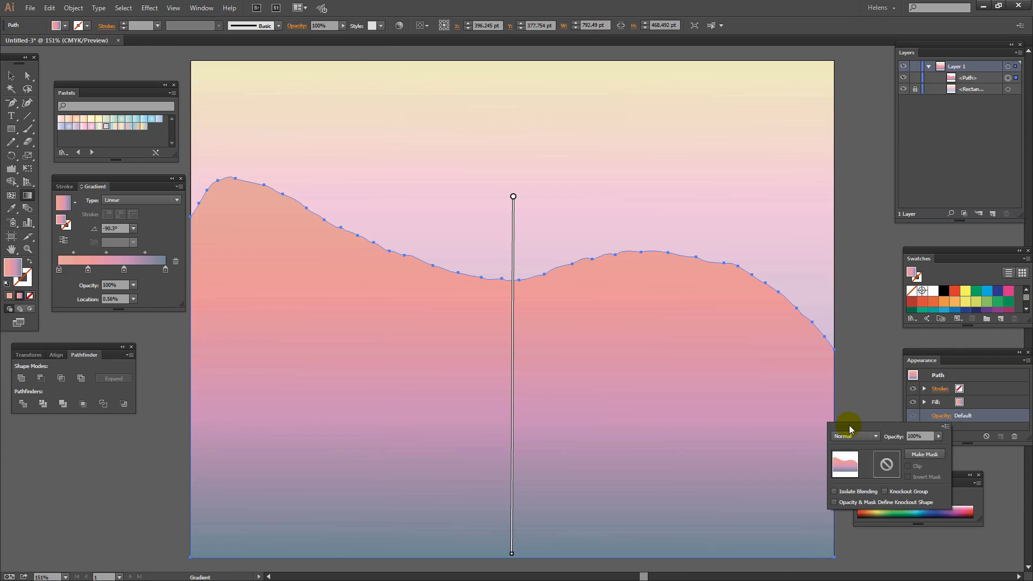
{"action": "left_click", "coordinate": [866, 437]}
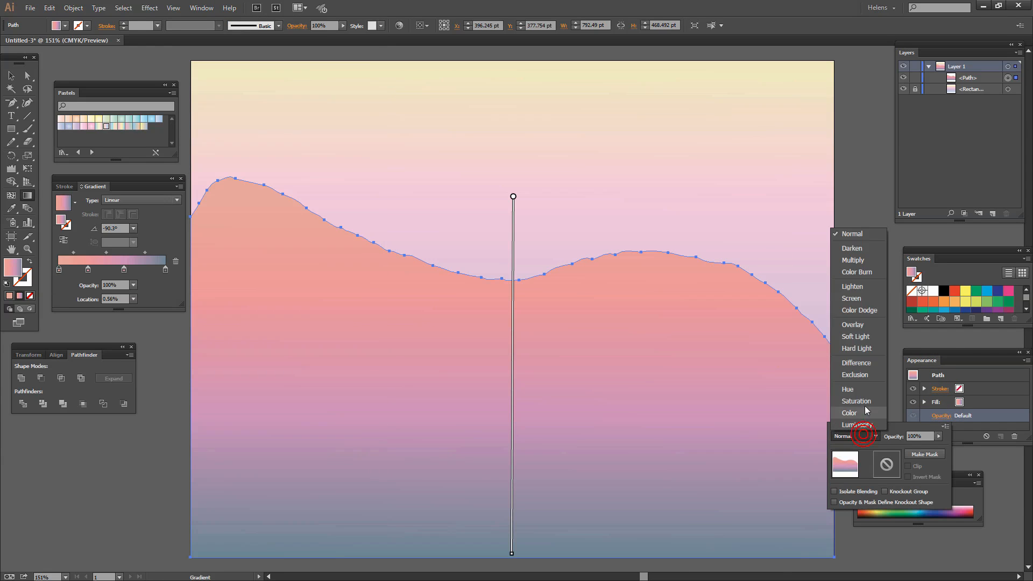
{"action": "left_click", "coordinate": [861, 335]}
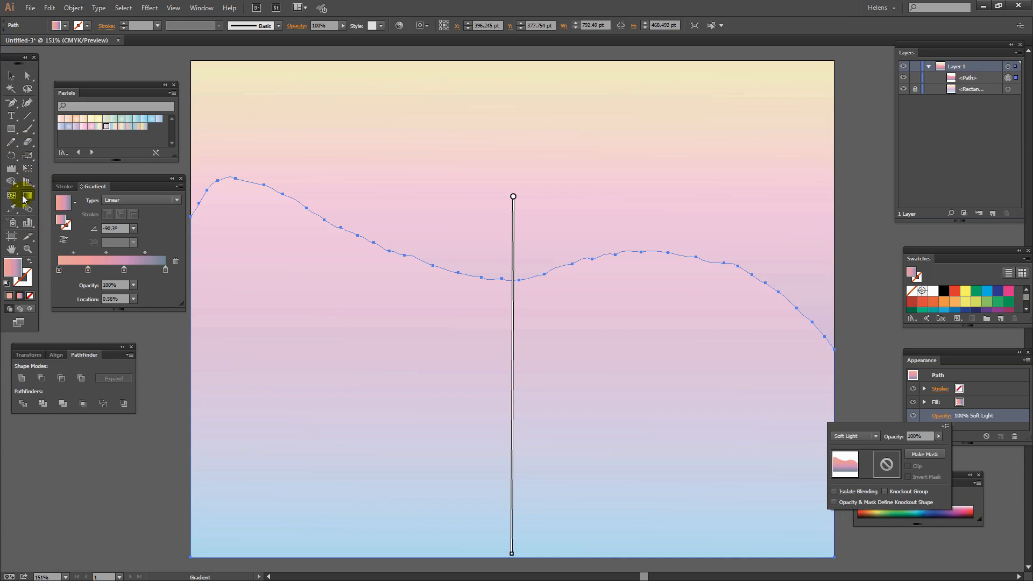
Step: Redraw the hill's gradient diagonally downward at about -79.2° and lock the hill path
{"action": "left_click", "coordinate": [25, 198]}
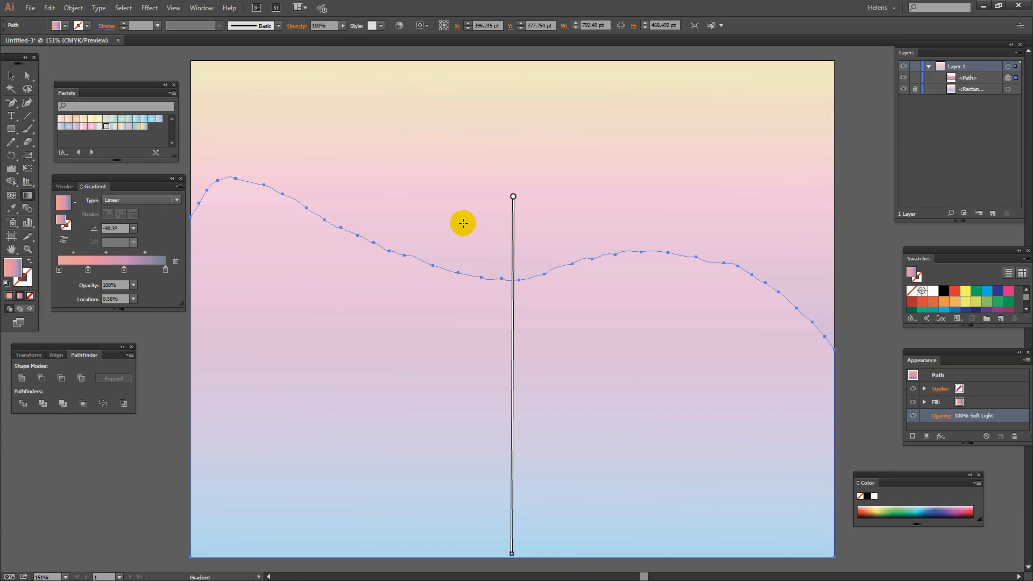
{"action": "left_click_drag", "start_coordinate": [463, 223], "coordinate": [525, 517]}
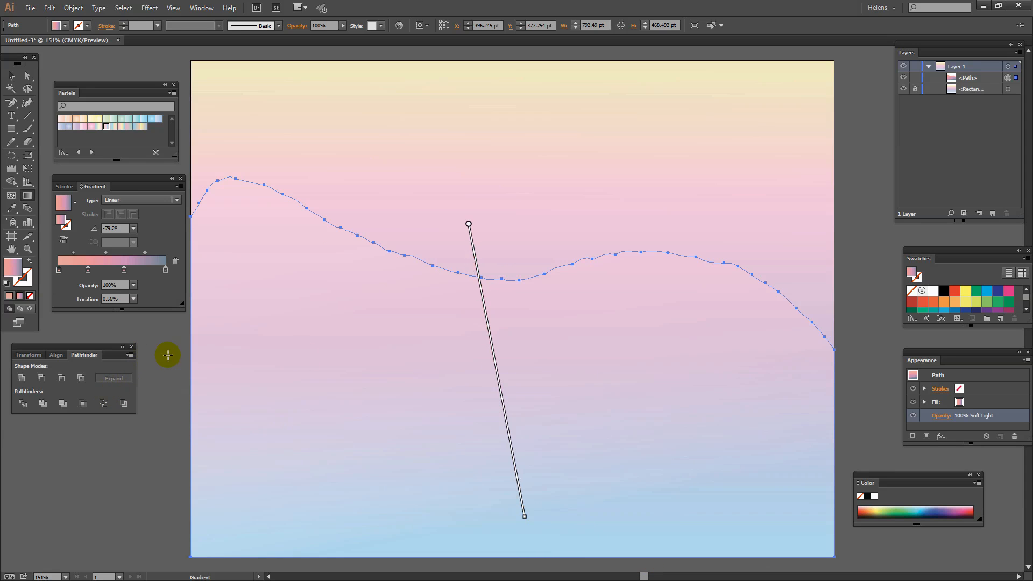
{"action": "left_click", "coordinate": [914, 79]}
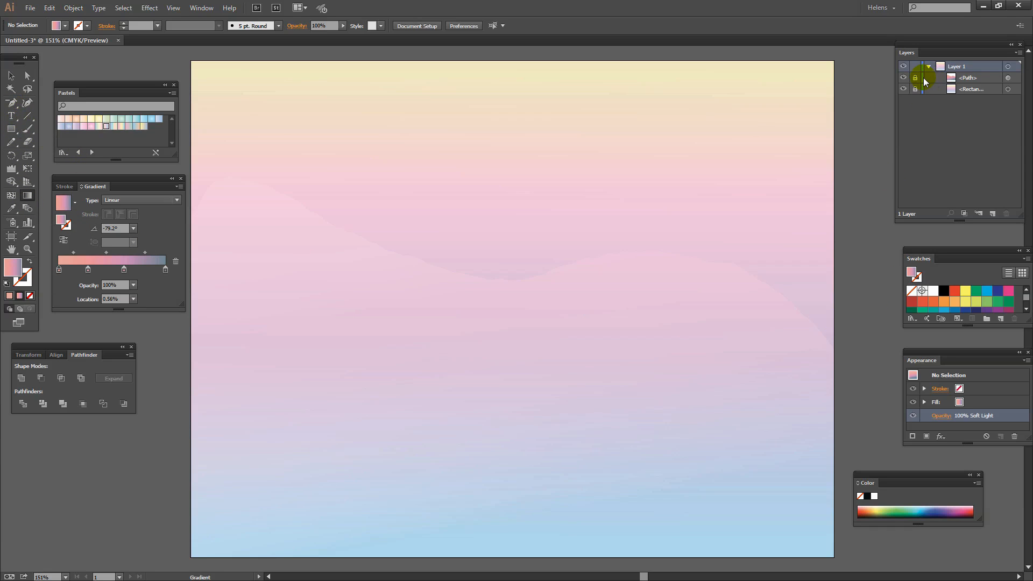
Step: Draw a closed second hill with the Pen tool, about 850 by 342 pt, with a wavy top edge across the artboard's lower half
{"action": "left_click", "coordinate": [56, 207]}
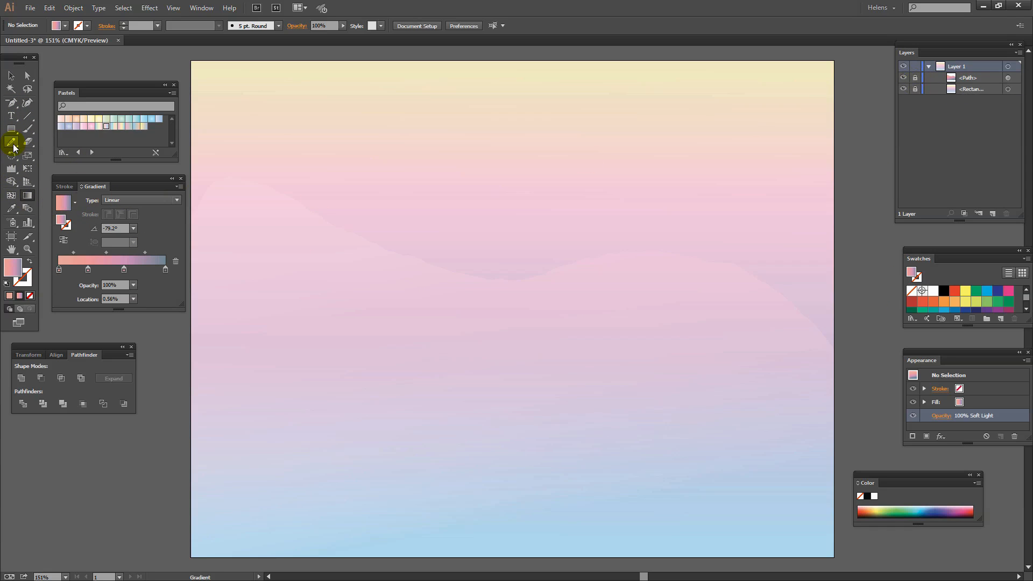
{"action": "left_click_drag", "start_coordinate": [11, 102], "coordinate": [45, 106]}
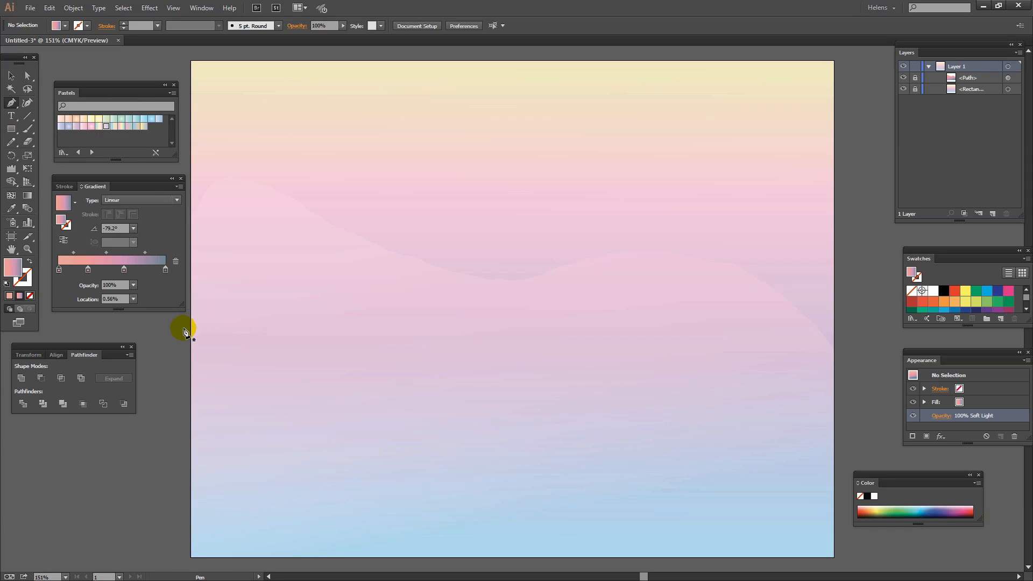
{"action": "left_click_drag", "start_coordinate": [308, 313], "coordinate": [511, 369]}
{"action": "left_click_drag", "start_coordinate": [667, 347], "coordinate": [714, 318]}
{"action": "left_click", "coordinate": [855, 316]}
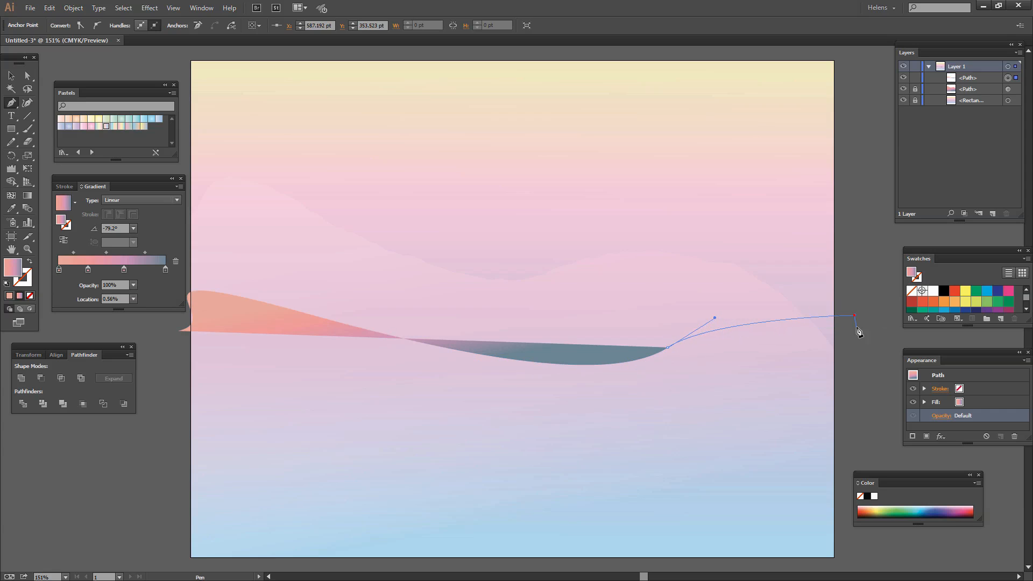
{"action": "left_click", "coordinate": [855, 568]}
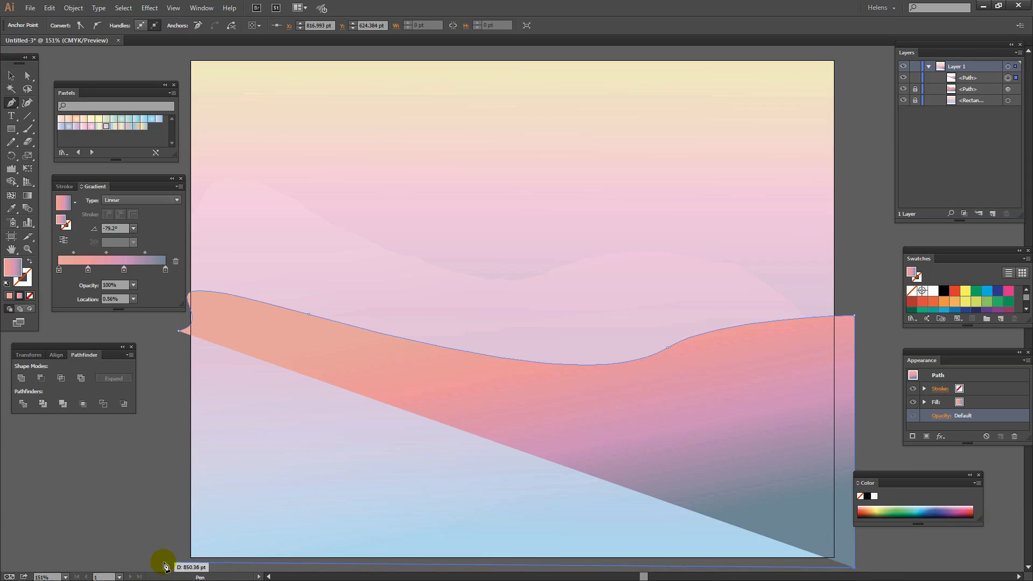
{"action": "left_click", "coordinate": [164, 562]}
{"action": "left_click_drag", "start_coordinate": [179, 330], "coordinate": [213, 316]}
Step: Reposition the second hill so it covers the artboard's lower part and extends past its bottom edge
{"action": "key", "text": "a"}
{"action": "left_click_drag", "start_coordinate": [204, 303], "coordinate": [198, 308]}
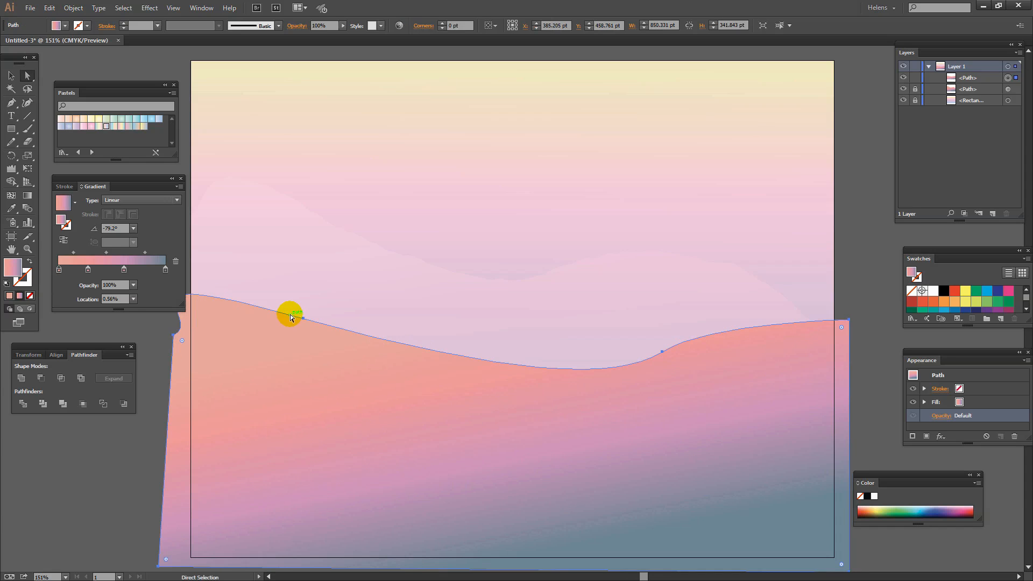
{"action": "left_click_drag", "start_coordinate": [306, 317], "coordinate": [311, 302]}
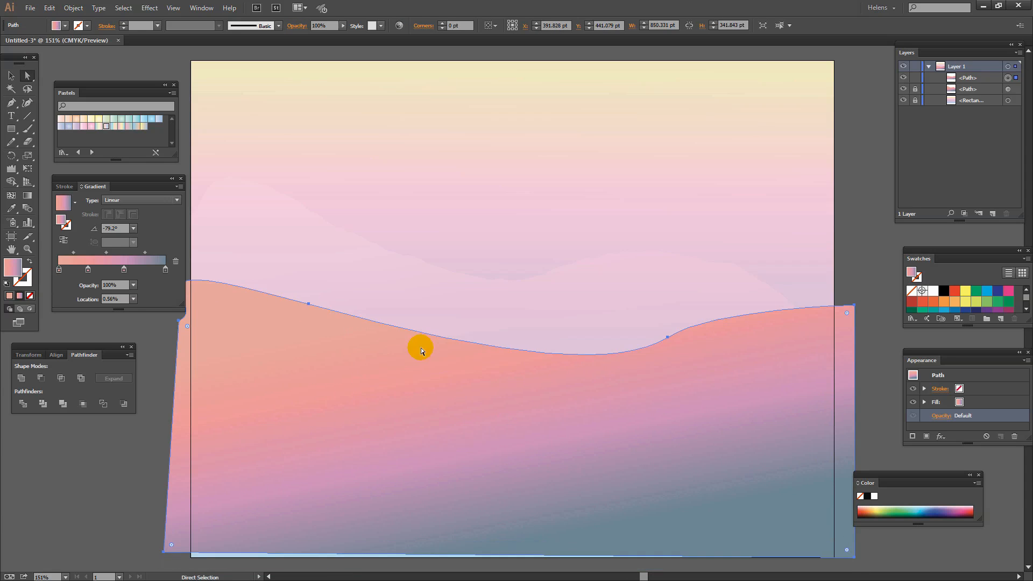
{"action": "left_click_drag", "start_coordinate": [345, 381], "coordinate": [343, 394]}
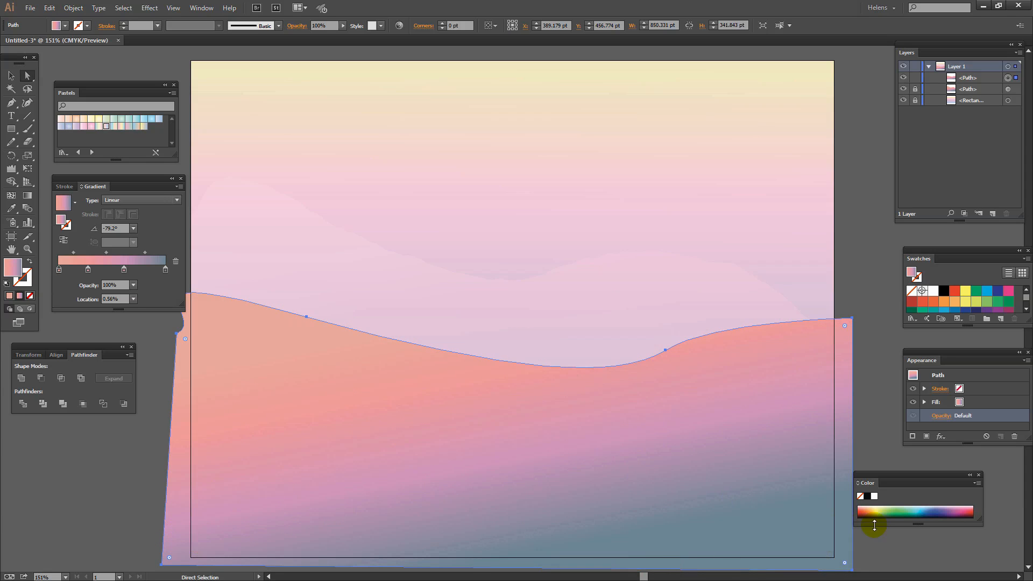
Step: Draw a rectangle about 794 by 482 pt over the artboard's lower part and intersect it with the second hill to trim the overhang
{"action": "left_click", "coordinate": [11, 129]}
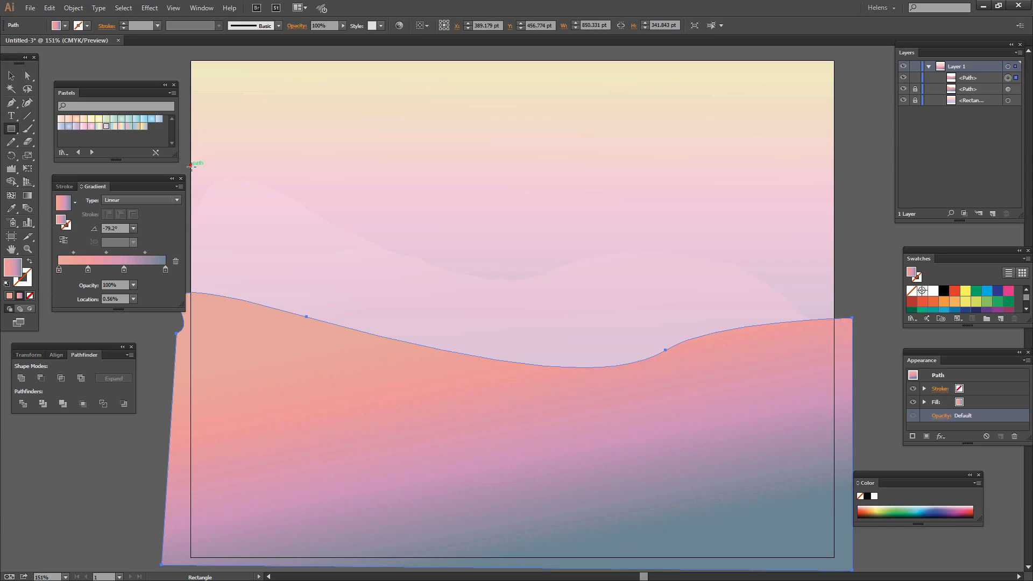
{"action": "left_click_drag", "start_coordinate": [191, 167], "coordinate": [836, 557]}
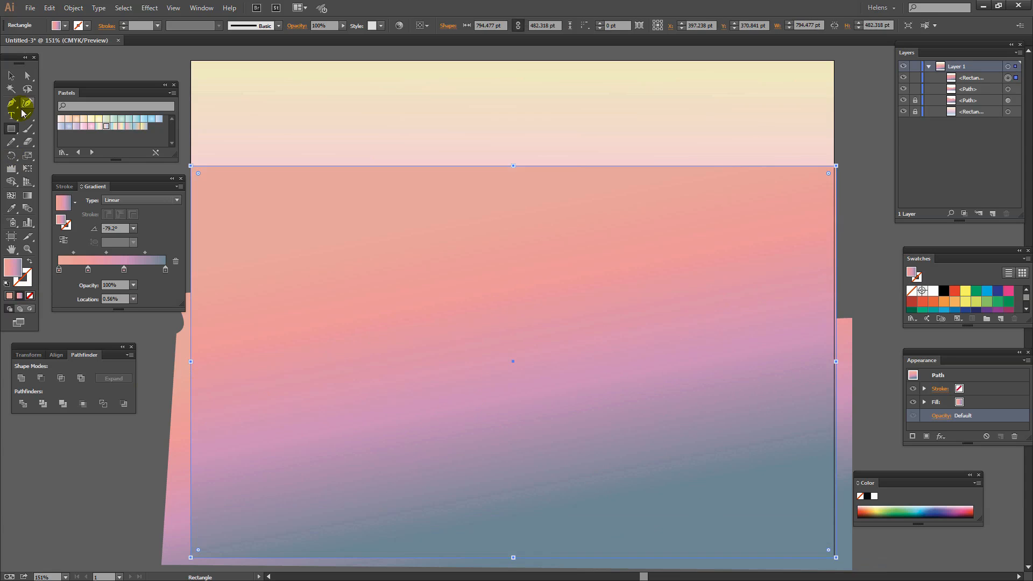
{"action": "left_click", "coordinate": [10, 76]}
{"action": "left_click", "coordinate": [170, 470], "text": "shift"}
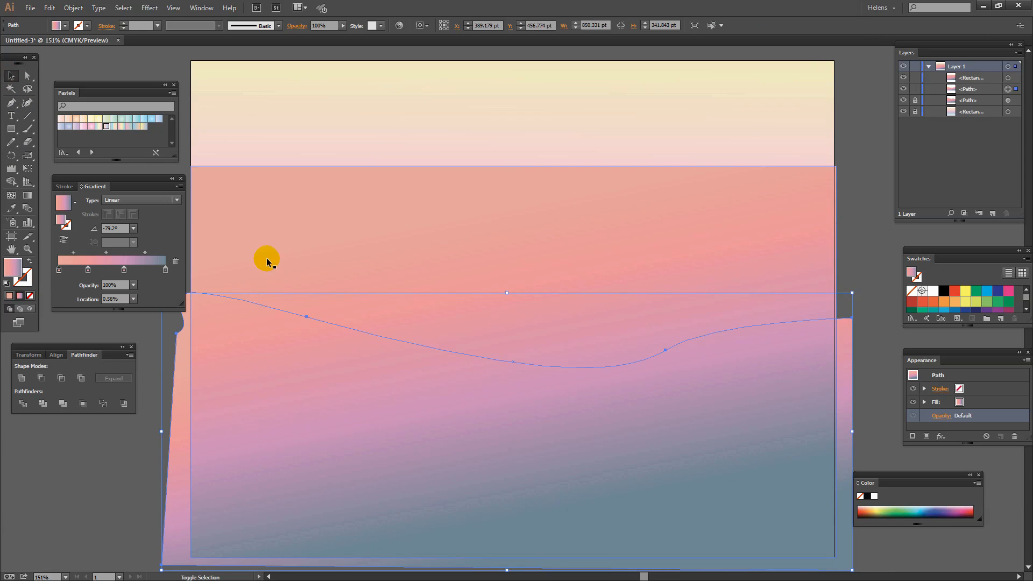
{"action": "left_click", "coordinate": [61, 379]}
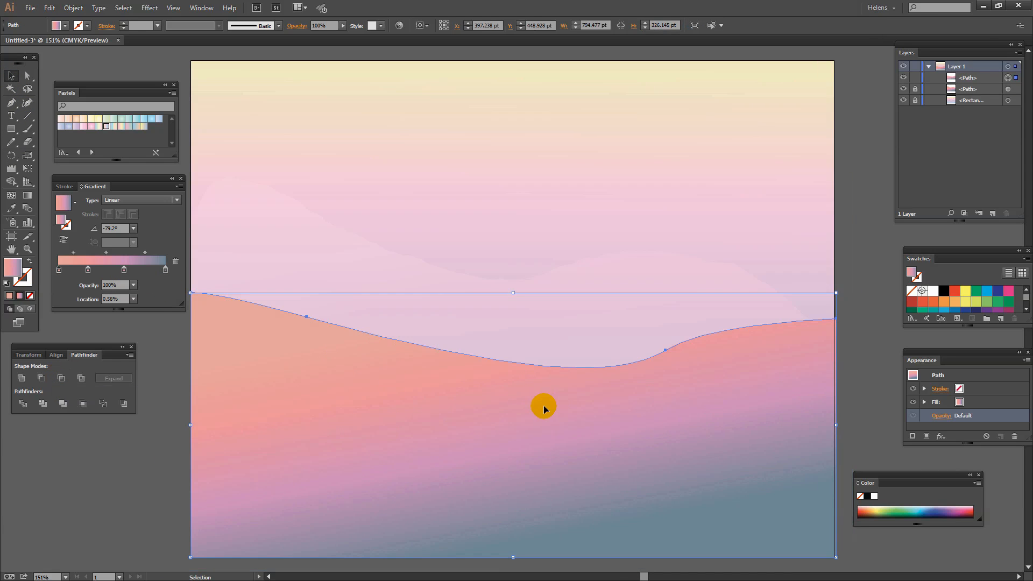
Step: Brush the Wrinkle Tool along the second hill's top edge to give it an uneven, natural contour
{"action": "left_click", "coordinate": [10, 168]}
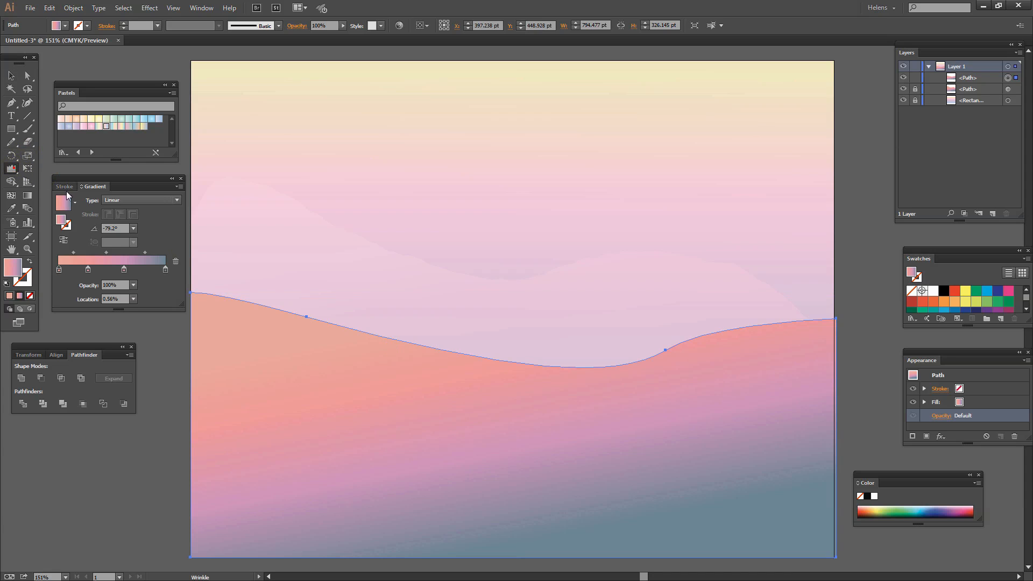
{"action": "left_click_drag", "start_coordinate": [357, 323], "coordinate": [344, 291]}
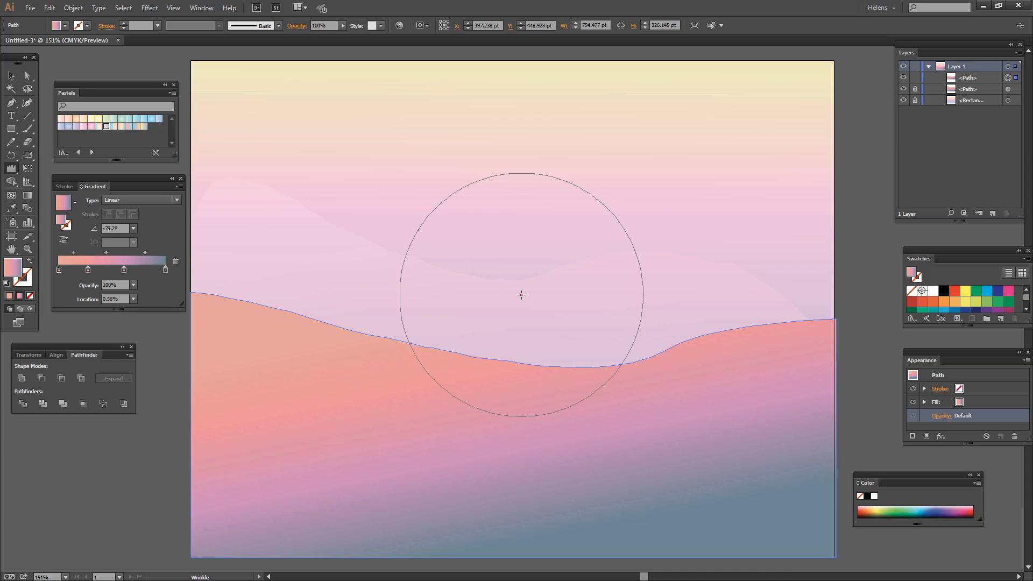
{"action": "left_click_drag", "start_coordinate": [600, 288], "coordinate": [653, 279]}
{"action": "mouse_move", "coordinate": [714, 270]}
{"action": "left_mouse_down"}
{"action": "mouse_move", "coordinate": [400, 321]}
{"action": "mouse_move", "coordinate": [311, 325]}
{"action": "mouse_move", "coordinate": [254, 293]}
{"action": "mouse_move", "coordinate": [248, 339]}
{"action": "mouse_move", "coordinate": [259, 376]}
{"action": "mouse_move", "coordinate": [454, 317]}
{"action": "mouse_move", "coordinate": [561, 333]}
{"action": "mouse_move", "coordinate": [514, 328]}
{"action": "left_mouse_up"}
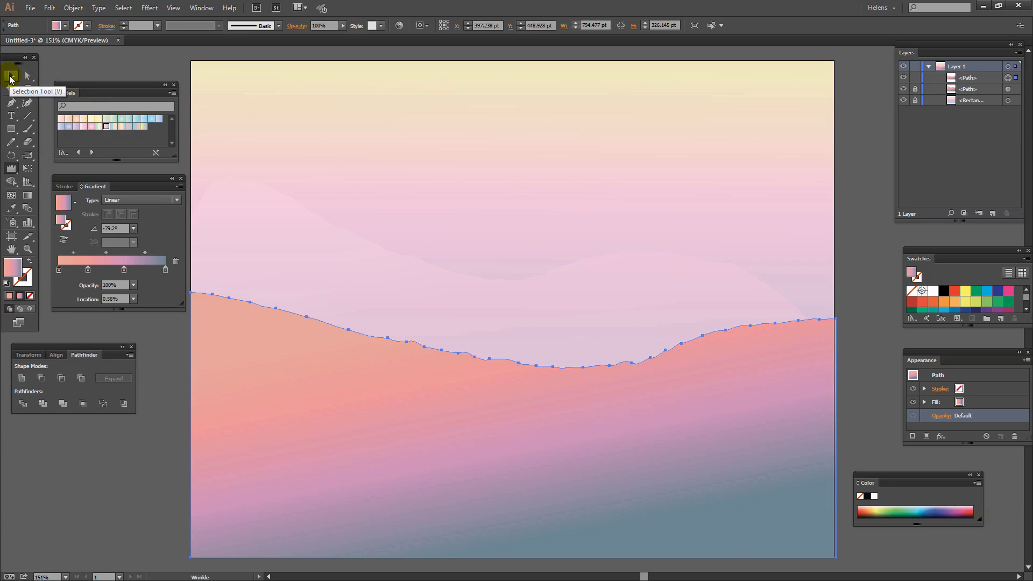
Step: Darken the second hill's gradient by changing its blue-gray end stop to slate purple and its mauve stop to plum
{"action": "left_click", "coordinate": [30, 201]}
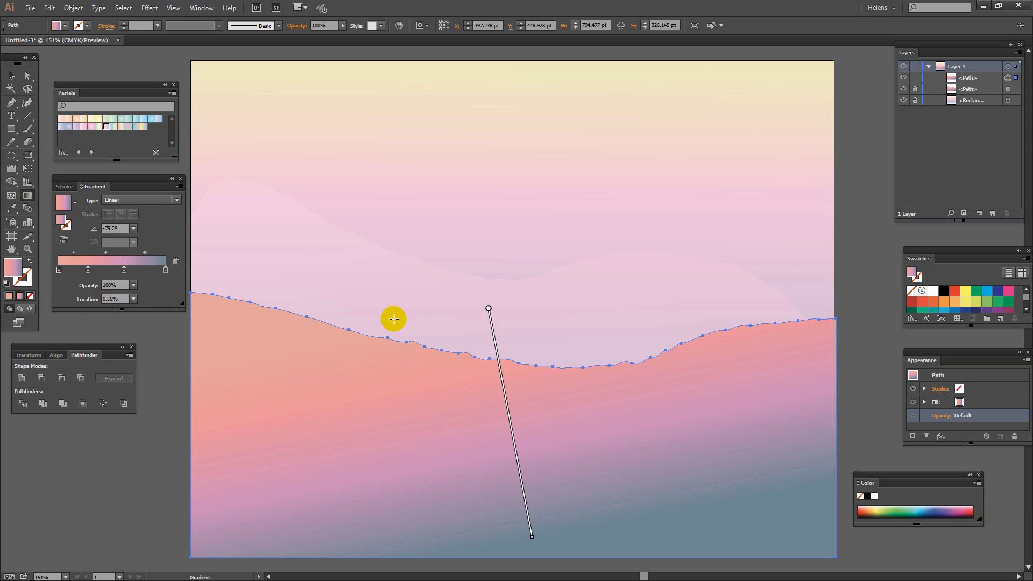
{"action": "double_click", "coordinate": [165, 272]}
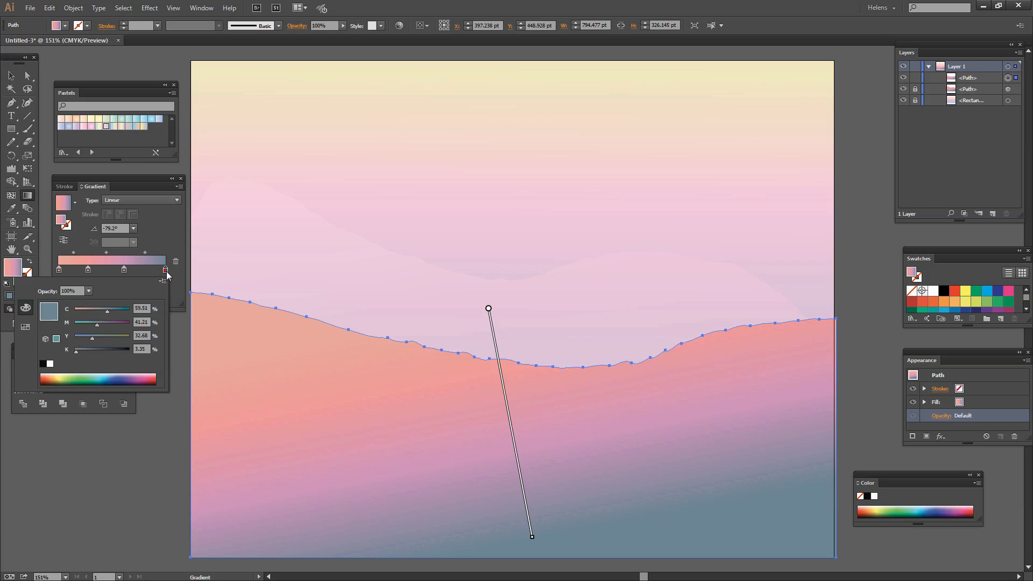
{"action": "left_click_drag", "start_coordinate": [76, 354], "coordinate": [98, 325]}
{"action": "double_click", "coordinate": [123, 270]}
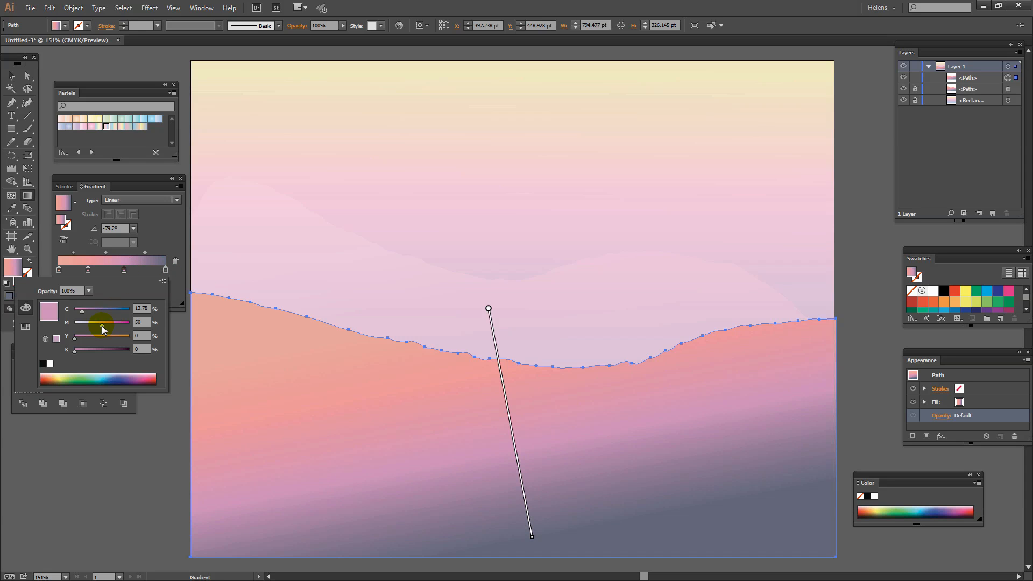
{"action": "left_click", "coordinate": [74, 352]}
Step: Change the second hill gradient's salmon stop to strong orange and its peach start stop to muted purple
{"action": "double_click", "coordinate": [88, 269]}
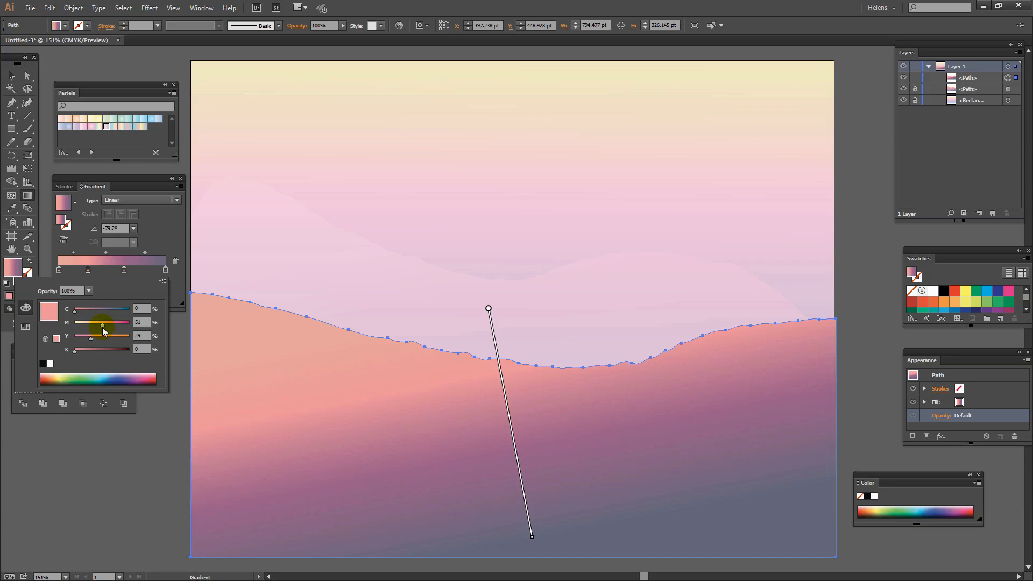
{"action": "left_click_drag", "start_coordinate": [75, 337], "coordinate": [97, 307]}
{"action": "double_click", "coordinate": [59, 269]}
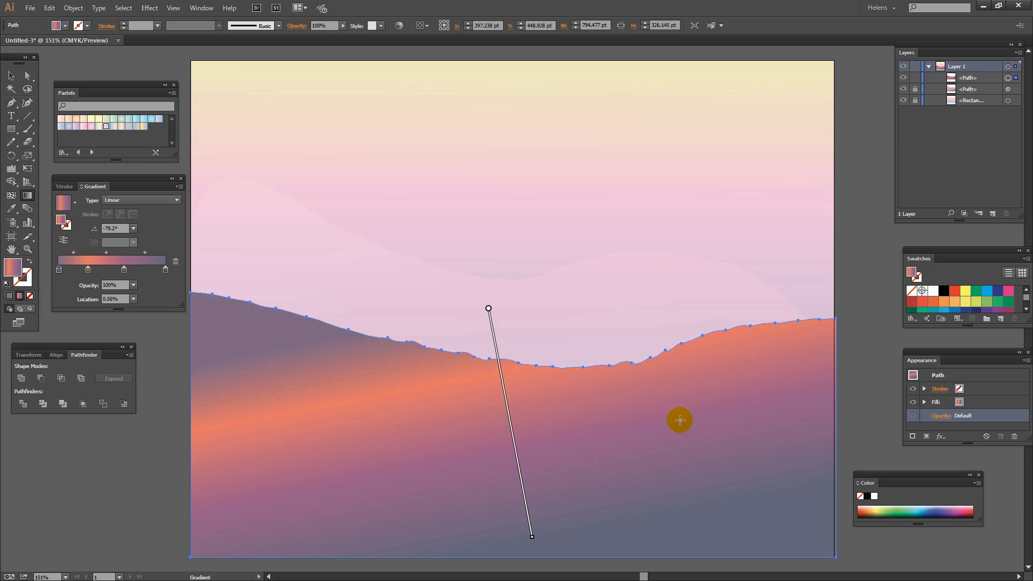
Step: Set the second hill's blending mode to Soft Light and narrow it to the artboard's 792 pt width
{"action": "left_click", "coordinate": [945, 419]}
{"action": "left_click", "coordinate": [876, 438]}
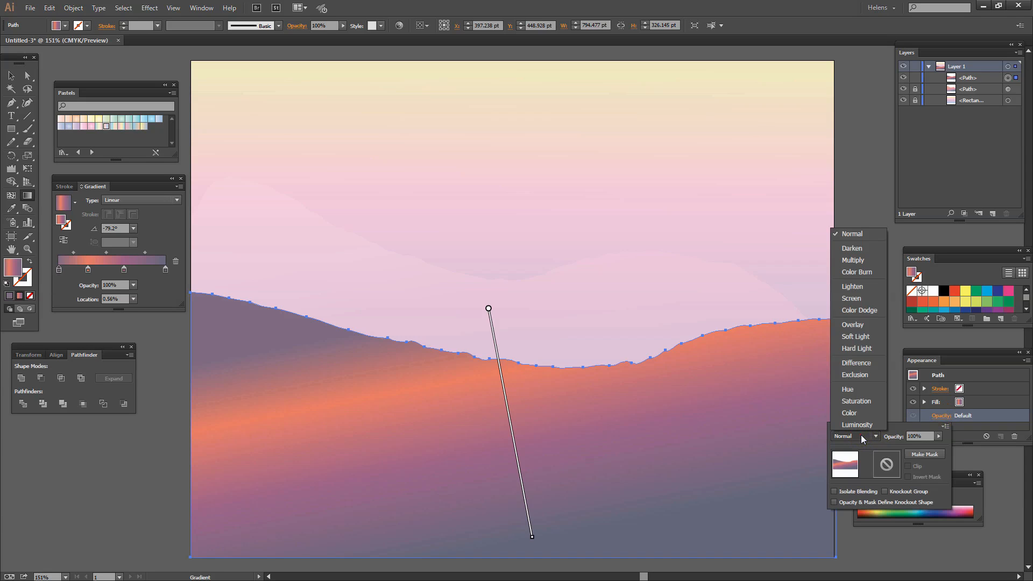
{"action": "left_click", "coordinate": [856, 337]}
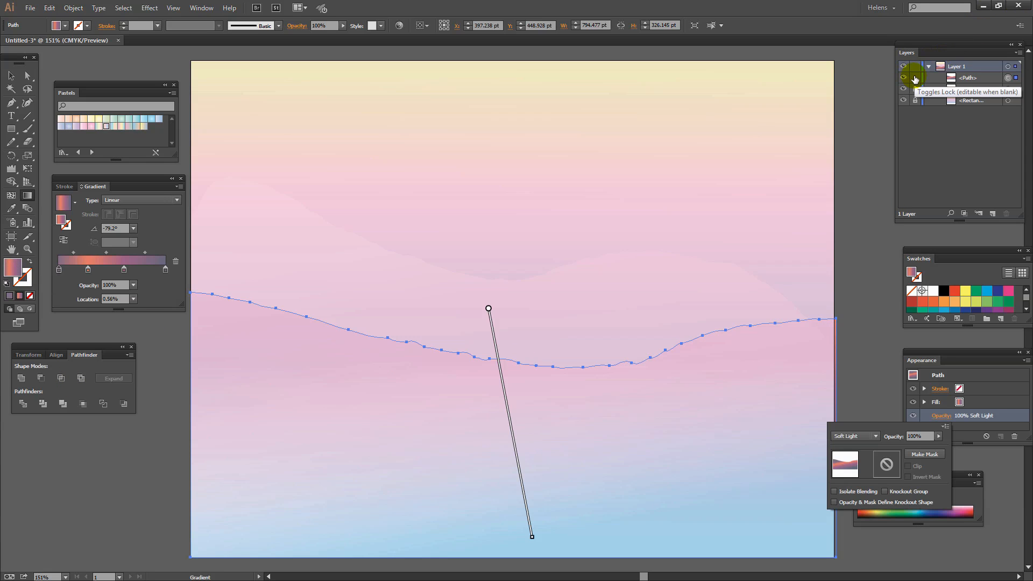
{"action": "key", "text": "v"}
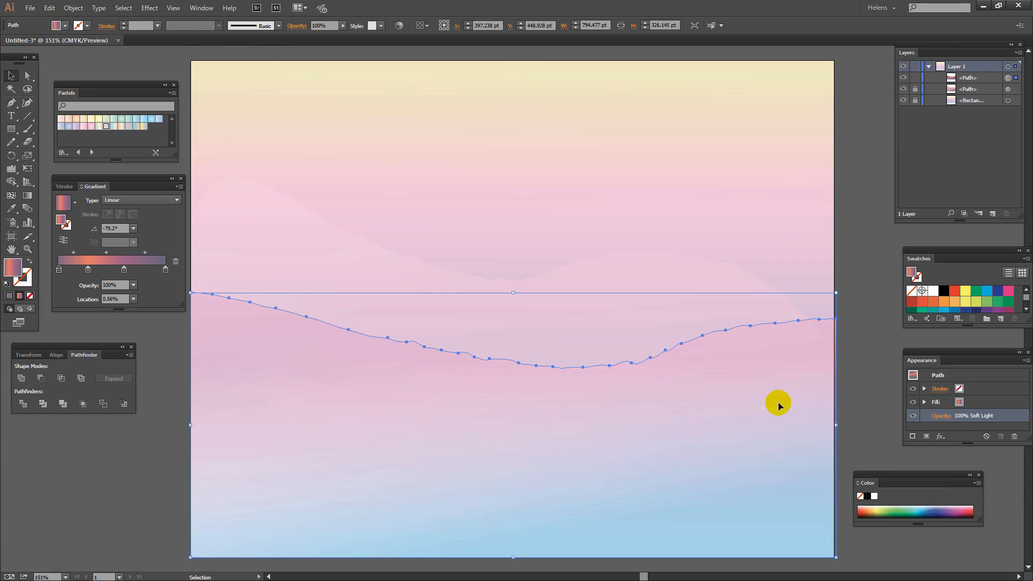
{"action": "left_click_drag", "start_coordinate": [837, 426], "coordinate": [834, 426]}
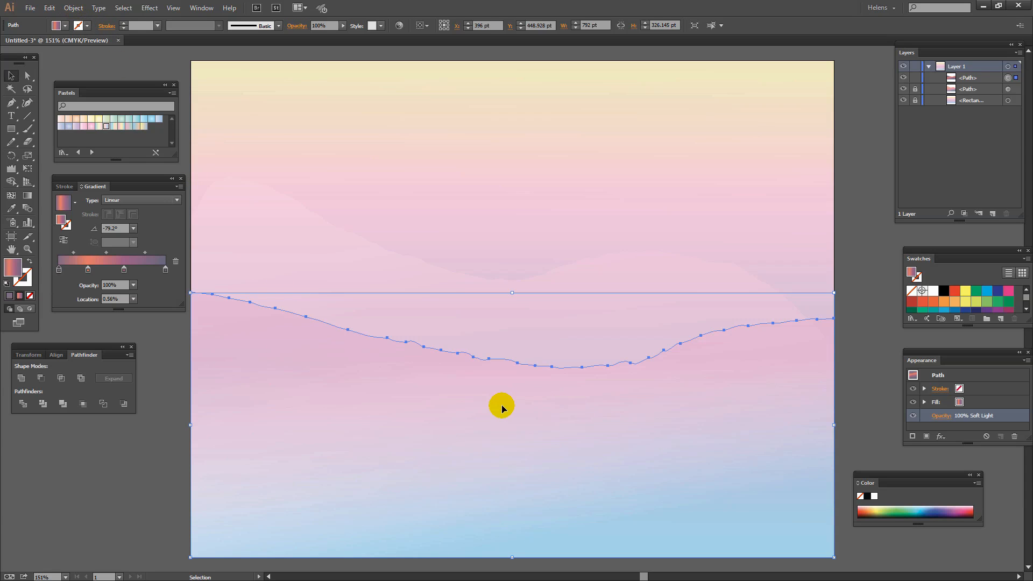
Step: Reflect a copy of the second hill across the vertical axis and reduce the copy's height to about 278 pt from its top
{"action": "left_click", "coordinate": [73, 8]}
{"action": "mouse_move", "coordinate": [84, 20]}
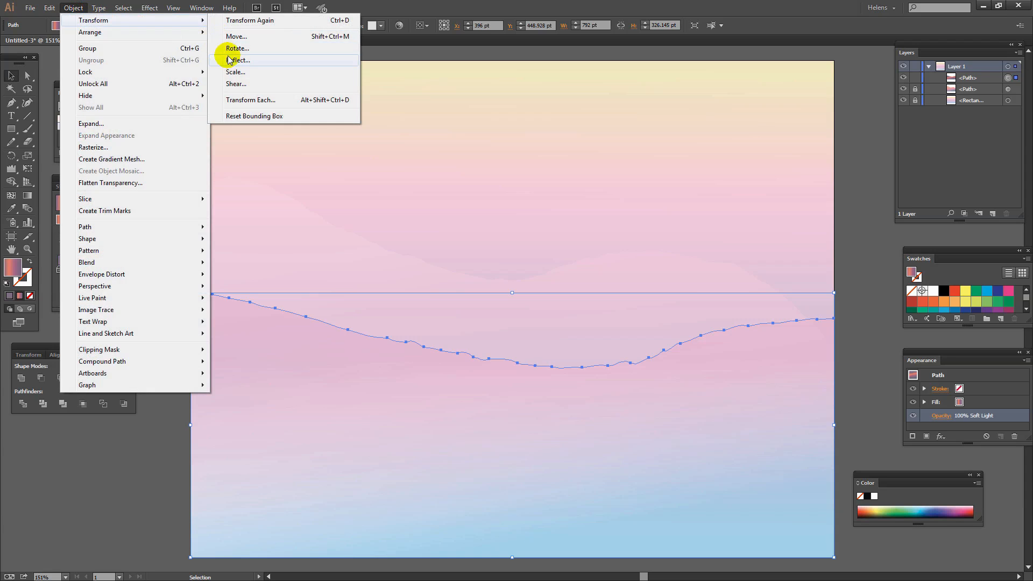
{"action": "left_click", "coordinate": [236, 60]}
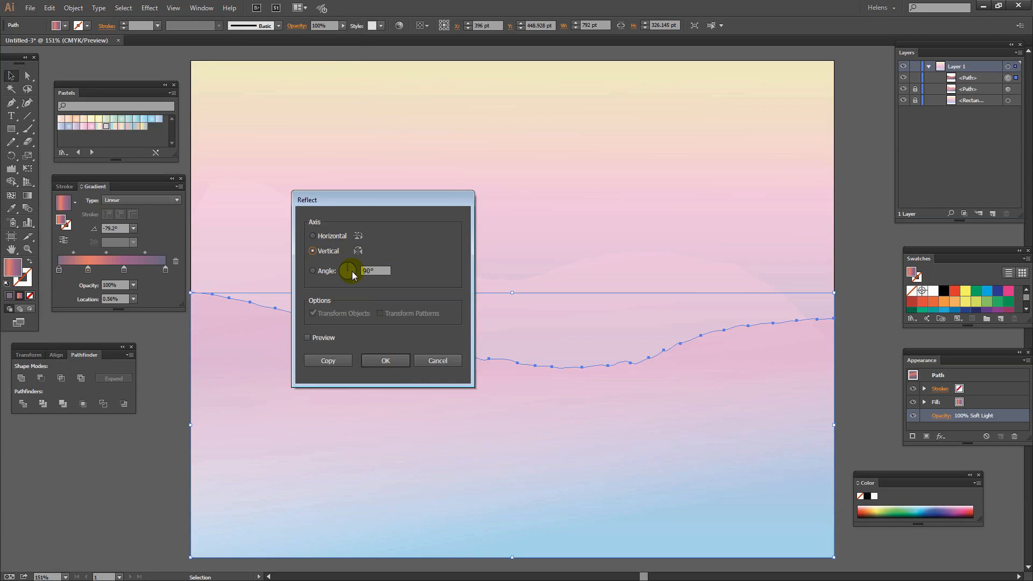
{"action": "left_click", "coordinate": [319, 363]}
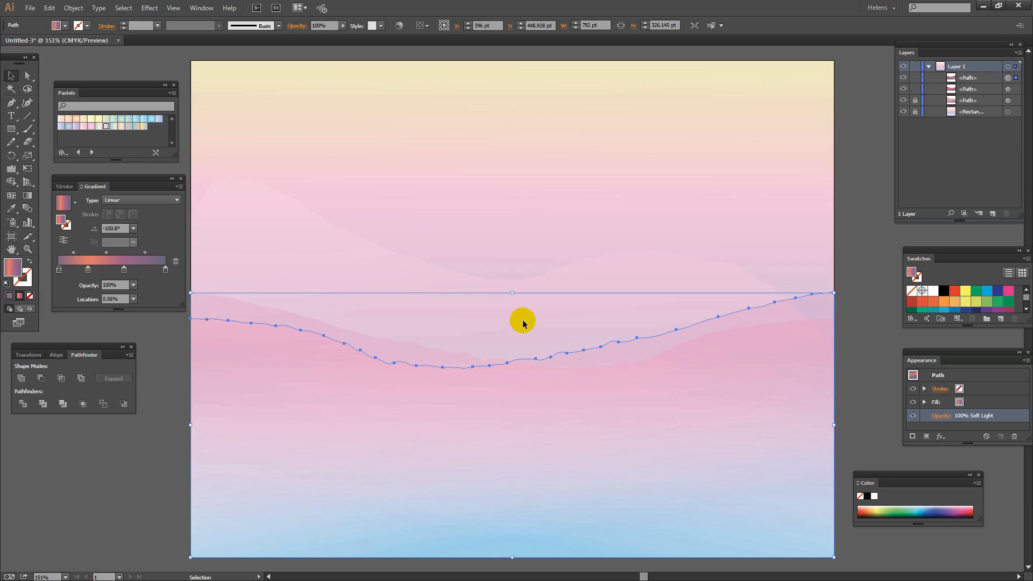
{"action": "left_click_drag", "start_coordinate": [514, 293], "coordinate": [508, 332]}
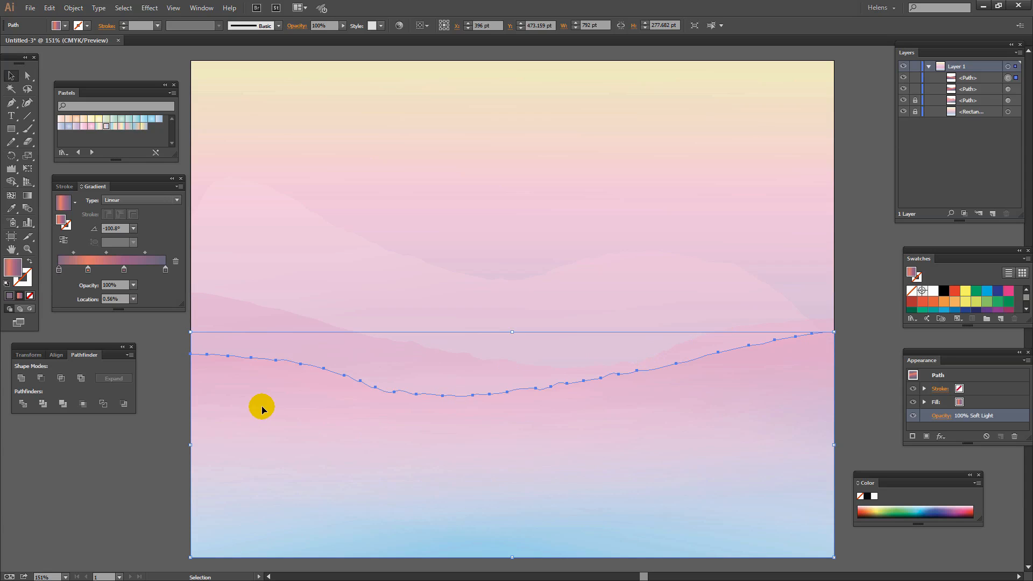
Step: Redirect the reflected hill's gradient from its ridge to the lower part of the artboard, at an angle of about -84°
{"action": "left_click", "coordinate": [28, 197]}
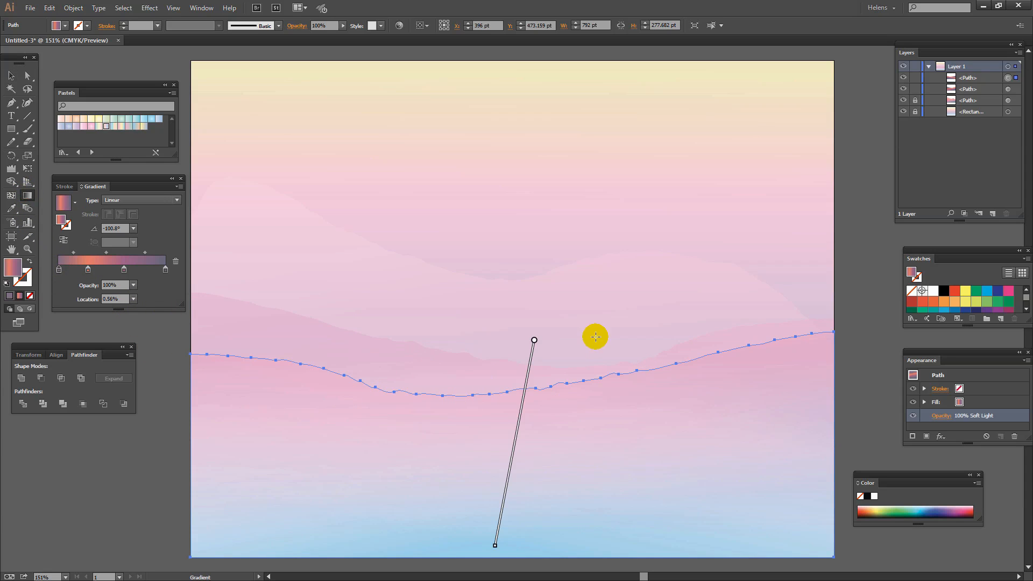
{"action": "mouse_move", "coordinate": [535, 341]}
{"action": "left_mouse_down"}
{"action": "mouse_move", "coordinate": [526, 363]}
{"action": "mouse_move", "coordinate": [537, 341]}
{"action": "left_mouse_up"}
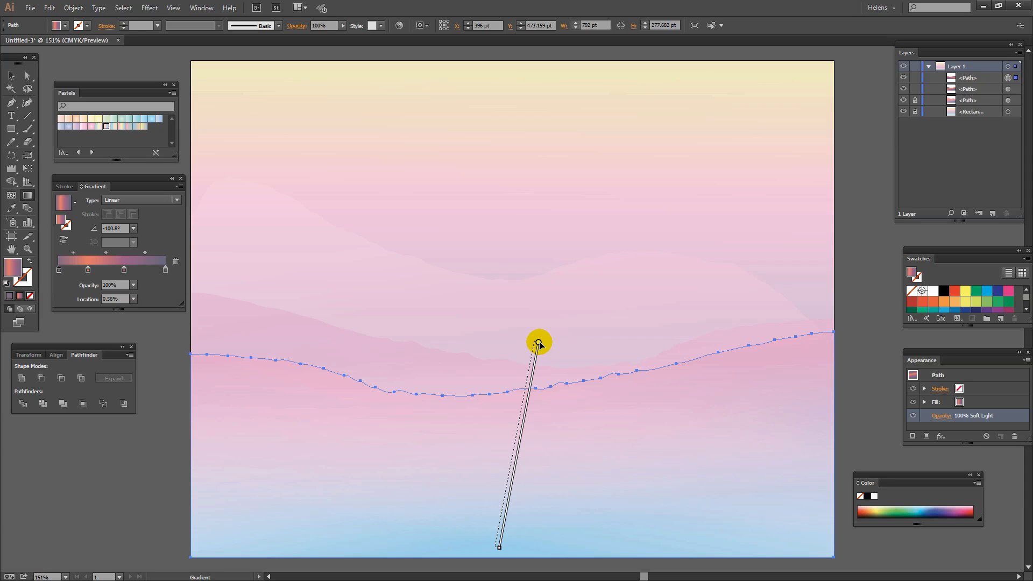
{"action": "left_click_drag", "start_coordinate": [500, 393], "coordinate": [539, 548]}
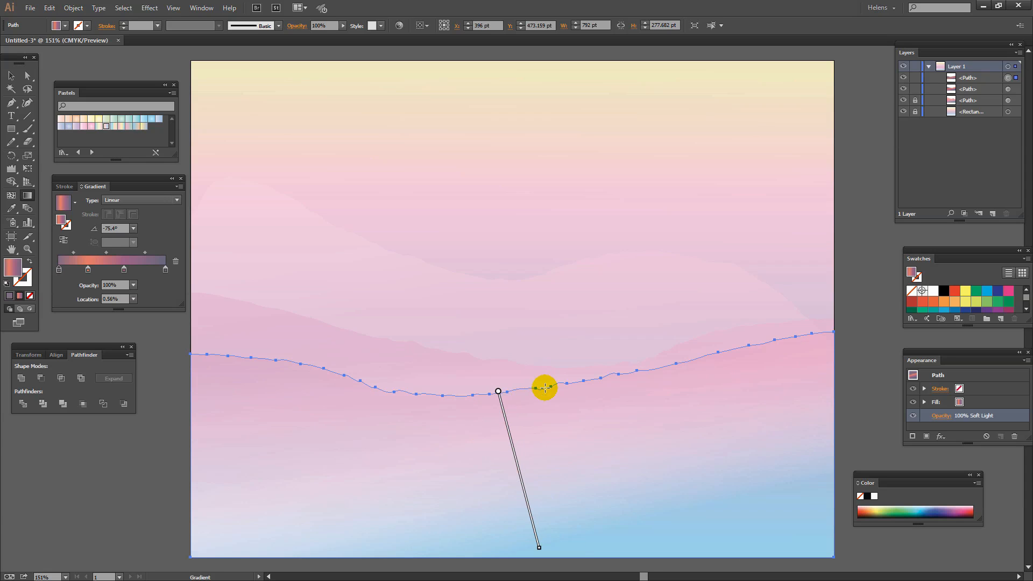
{"action": "mouse_move", "coordinate": [544, 387]}
{"action": "left_mouse_down"}
{"action": "mouse_move", "coordinate": [585, 457]}
{"action": "mouse_move", "coordinate": [554, 491]}
{"action": "mouse_move", "coordinate": [518, 498]}
{"action": "left_mouse_up"}
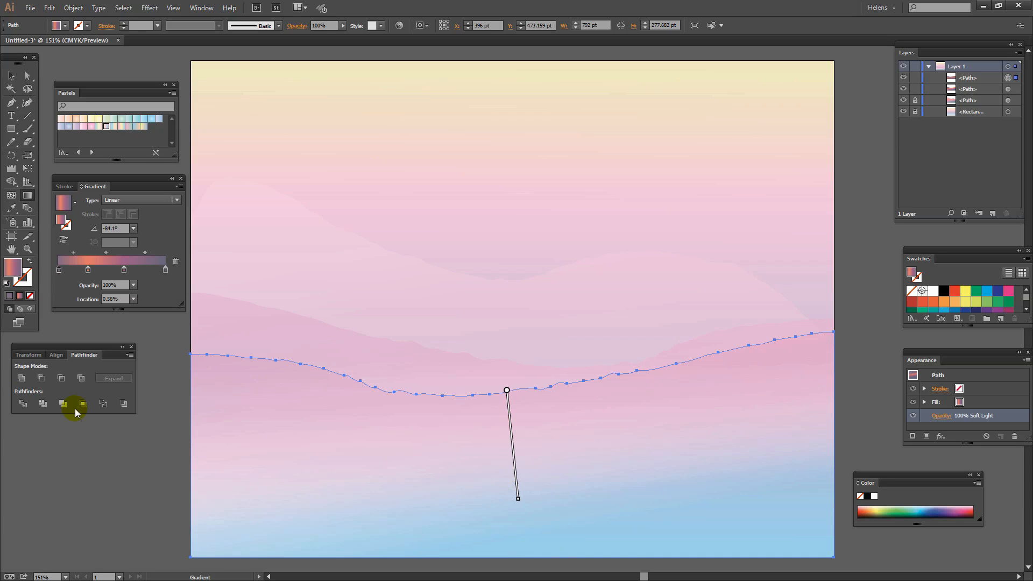
Step: Recolor the reflected hill gradient's slate purple end stop to deep indigo, and lock the second hill and its copy
{"action": "double_click", "coordinate": [165, 270]}
{"action": "left_click", "coordinate": [135, 336]}
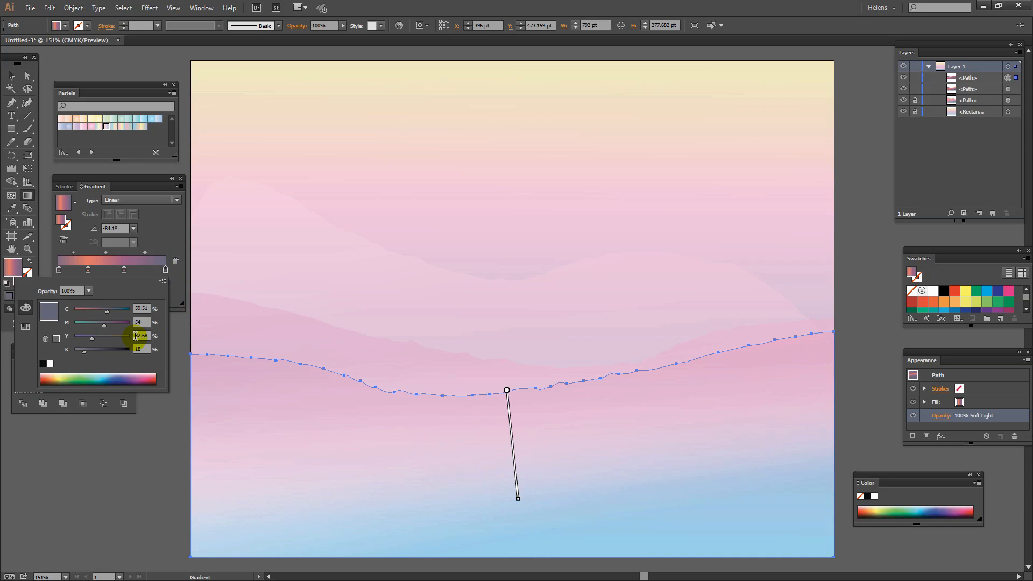
{"action": "left_click_drag", "start_coordinate": [105, 324], "coordinate": [122, 324]}
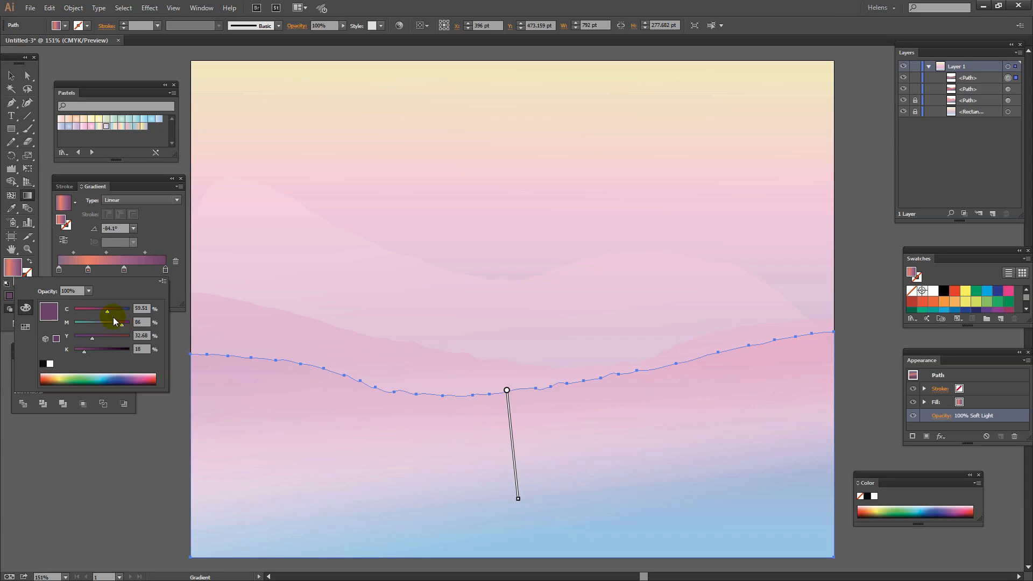
{"action": "left_click", "coordinate": [161, 230]}
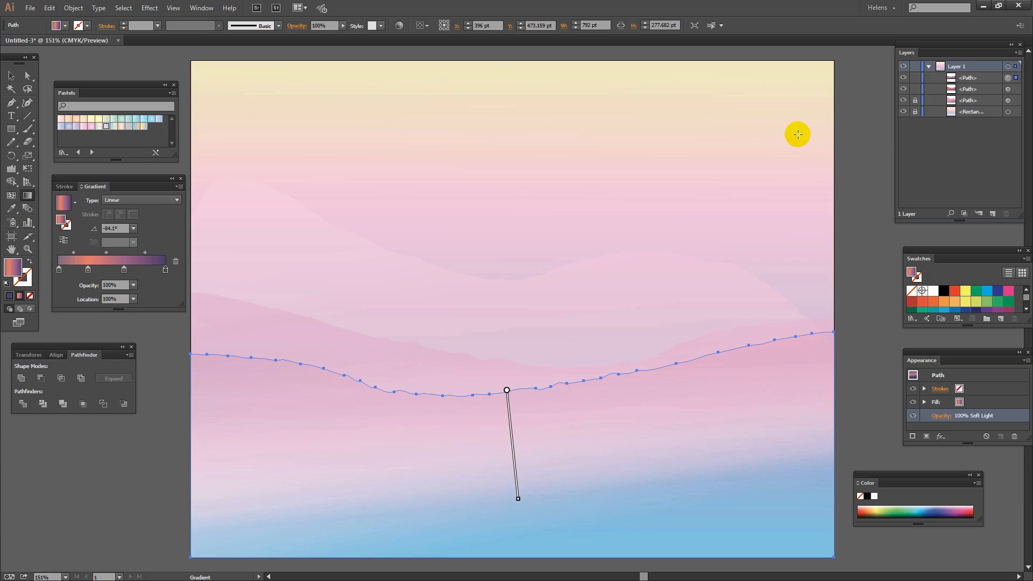
{"action": "left_click", "coordinate": [915, 78]}
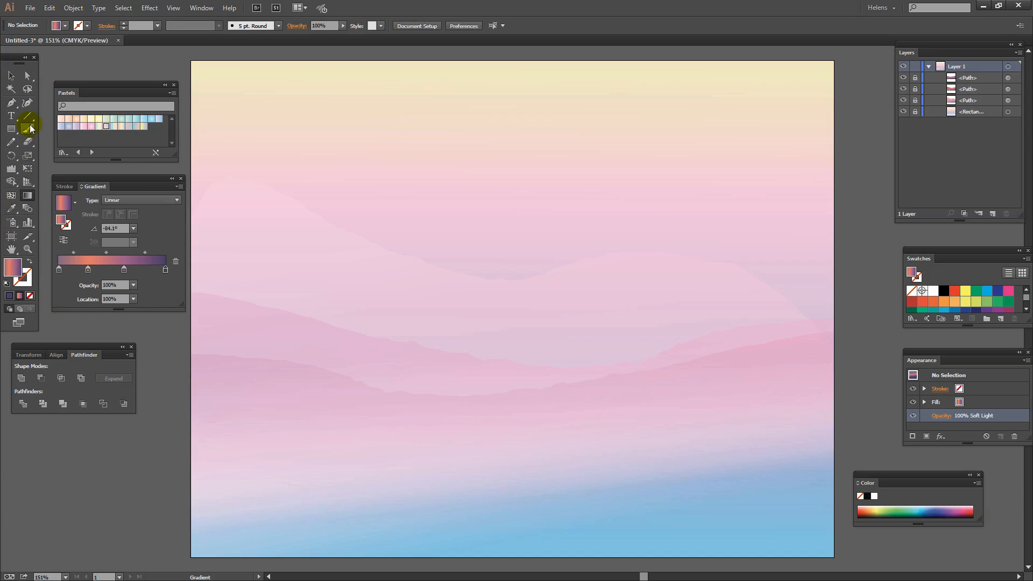
Step: Draw a closed hill shape with the Pen tool across the artboard's lower part, dipping mid-way, rising rightward and overhanging the sides and bottom
{"action": "left_click", "coordinate": [12, 103]}
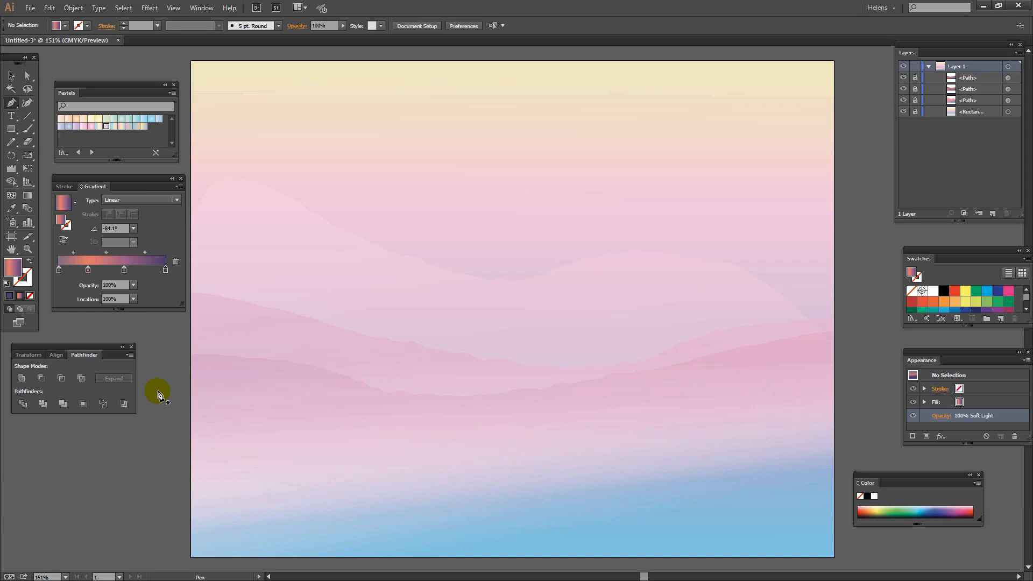
{"action": "left_click_drag", "start_coordinate": [185, 425], "coordinate": [330, 425]}
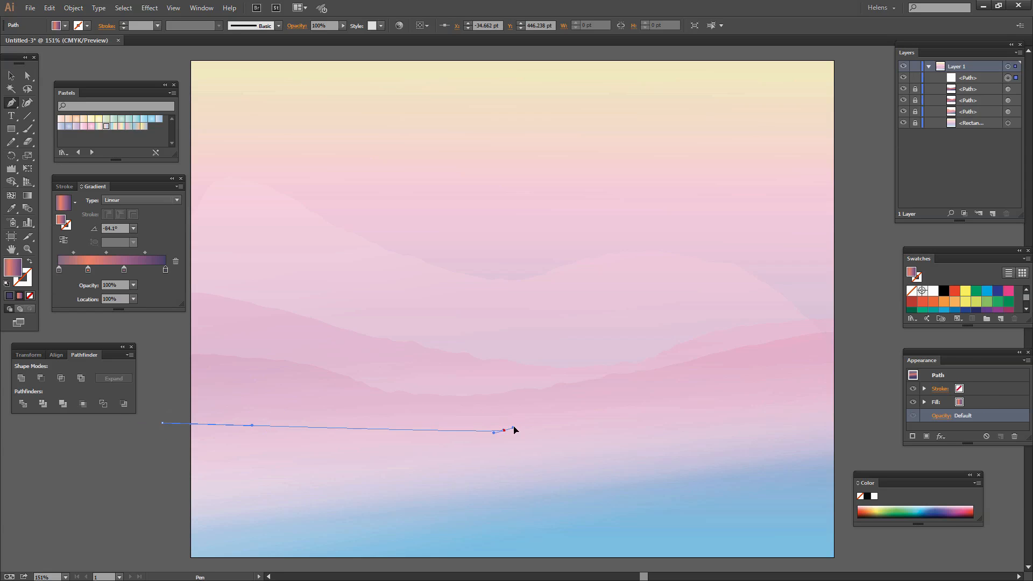
{"action": "left_click_drag", "start_coordinate": [502, 430], "coordinate": [542, 419]}
{"action": "left_click", "coordinate": [838, 382]}
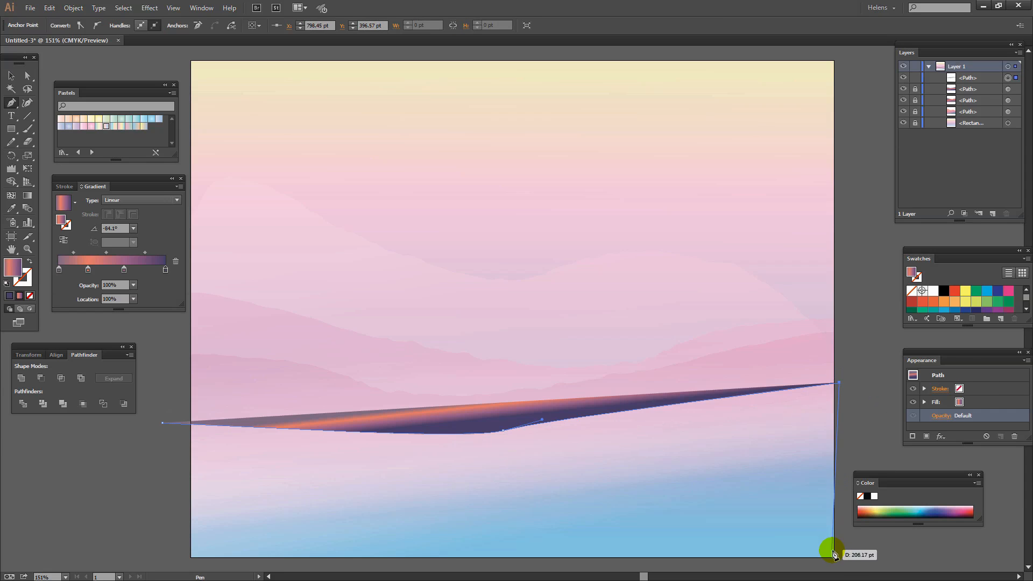
{"action": "left_click", "coordinate": [854, 561]}
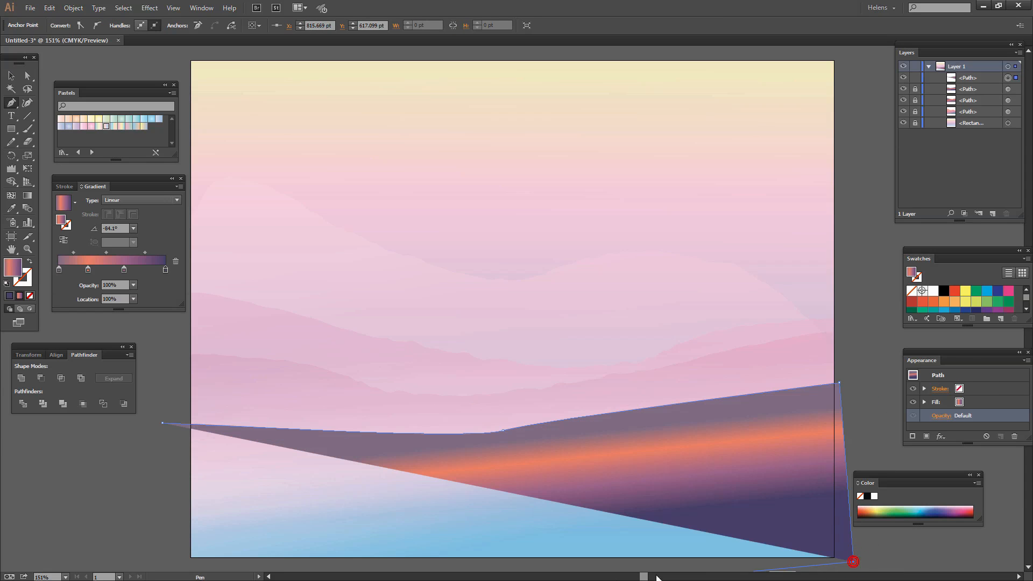
{"action": "left_click", "coordinate": [169, 565]}
{"action": "left_click", "coordinate": [161, 425]}
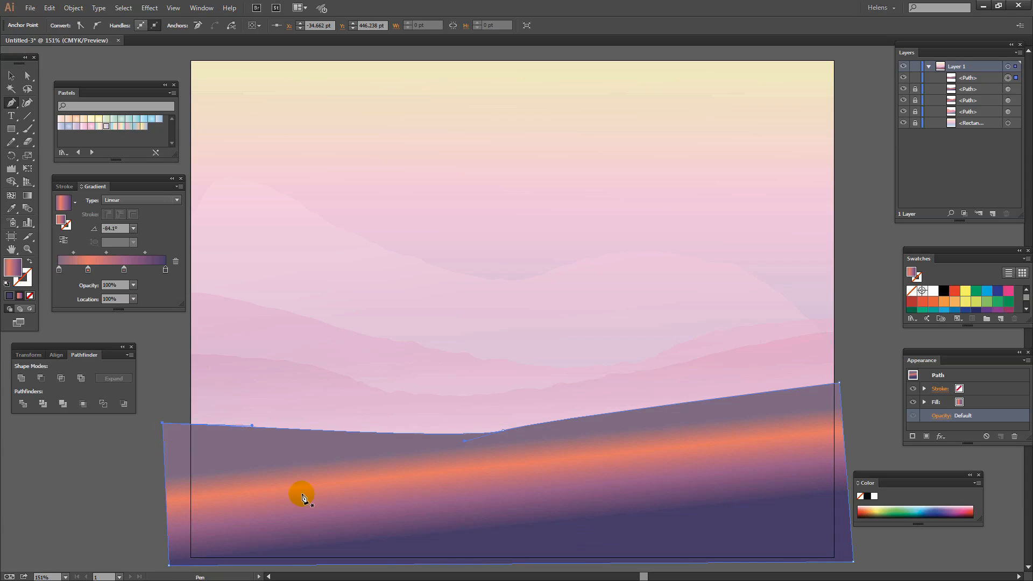
Step: Crop the new hill to the artboard by intersecting it with a rectangle about 792 × 282 pt, and roughen its ridge with the Wrinkle tool
{"action": "left_click", "coordinate": [9, 130]}
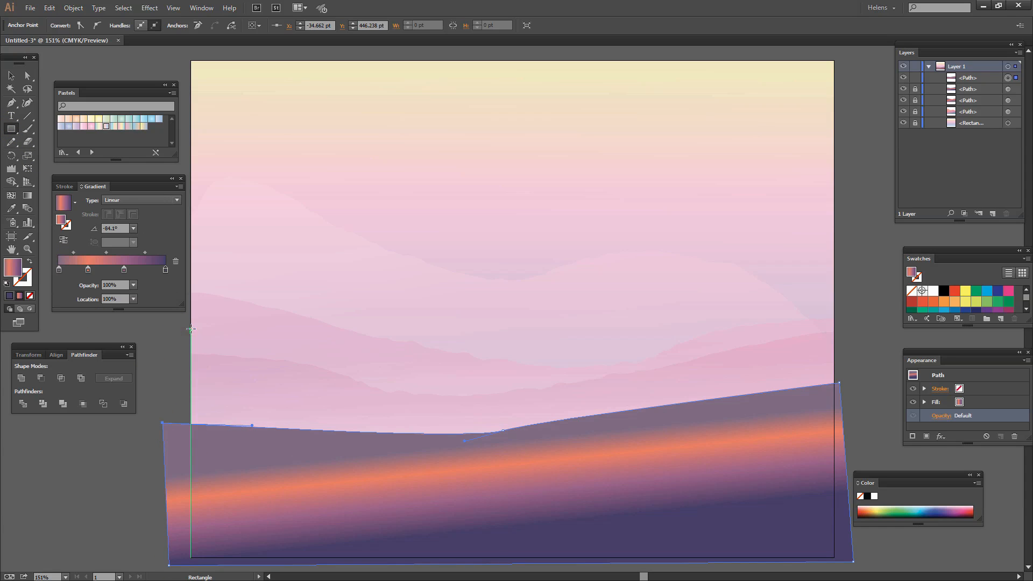
{"action": "left_click_drag", "start_coordinate": [190, 330], "coordinate": [835, 557]}
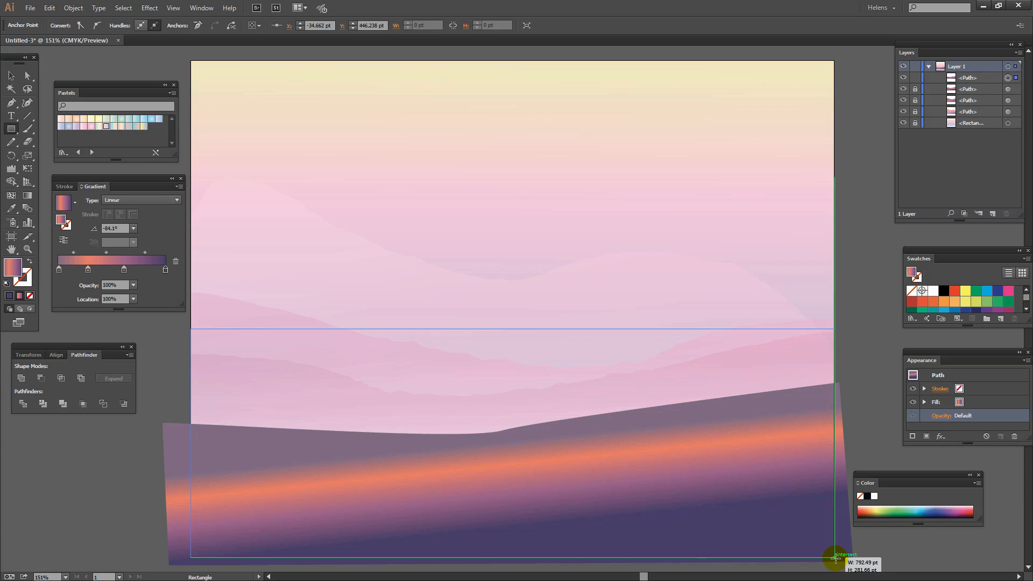
{"action": "left_click_drag", "start_coordinate": [835, 558], "coordinate": [836, 557]}
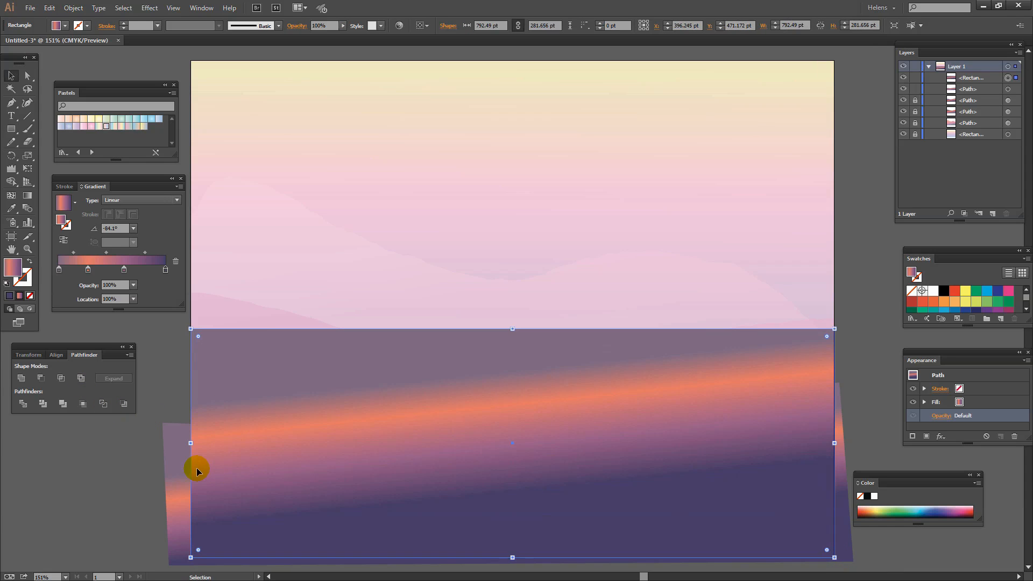
{"action": "left_click", "coordinate": [177, 477], "text": "shift"}
{"action": "left_click", "coordinate": [60, 379]}
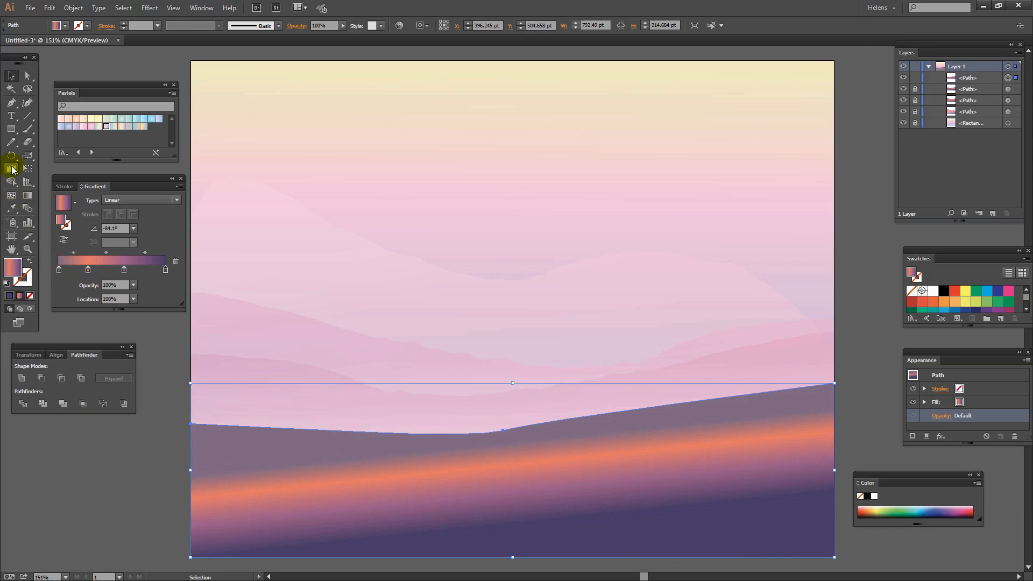
{"action": "left_click", "coordinate": [12, 169]}
{"action": "mouse_move", "coordinate": [358, 418]}
{"action": "left_mouse_down"}
{"action": "mouse_move", "coordinate": [330, 367]}
{"action": "mouse_move", "coordinate": [553, 358]}
{"action": "mouse_move", "coordinate": [664, 323]}
{"action": "mouse_move", "coordinate": [692, 327]}
{"action": "left_mouse_up"}
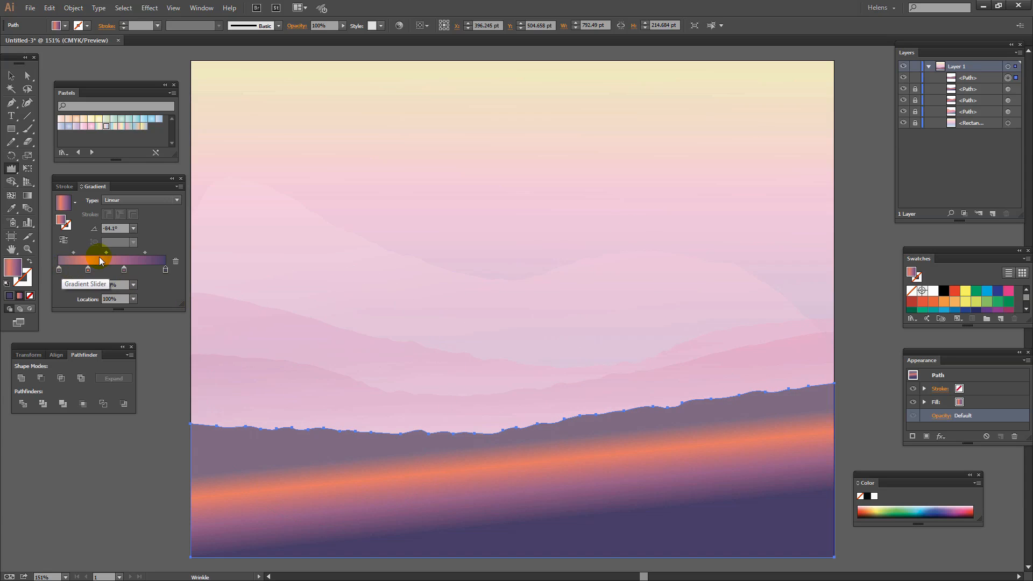
Step: Remove the muted purple start stop from the new hill's gradient and move the orange stop to about 15%
{"action": "left_click", "coordinate": [26, 196]}
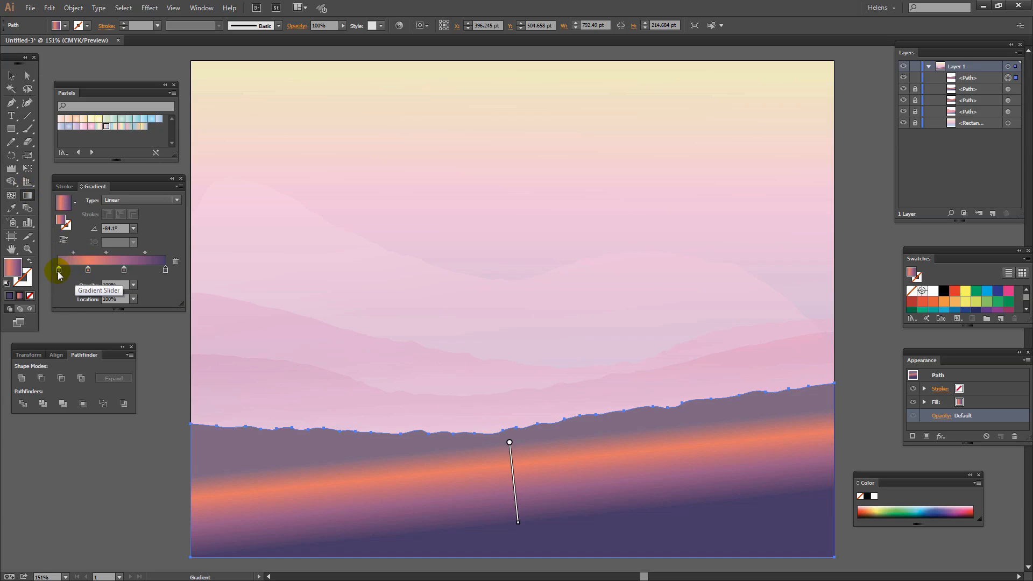
{"action": "left_click_drag", "start_coordinate": [59, 270], "coordinate": [59, 294]}
{"action": "left_click_drag", "start_coordinate": [87, 269], "coordinate": [74, 271]}
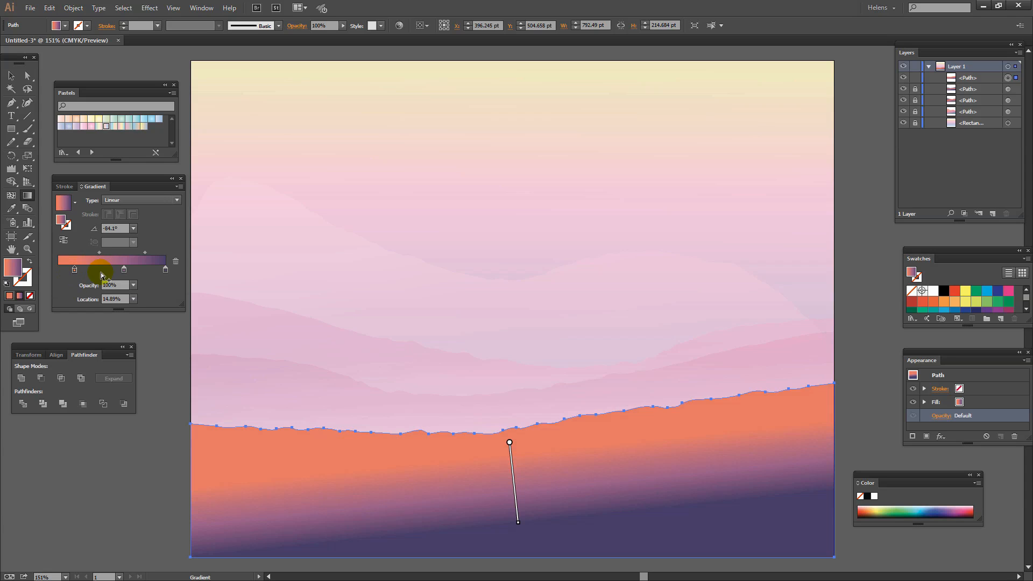
Step: Recolor the new hill gradient's end stop to dark wine (C 17, M 71, K 45) and remove the middle plum stop
{"action": "double_click", "coordinate": [166, 271]}
{"action": "left_click_drag", "start_coordinate": [122, 316], "coordinate": [103, 354]}
{"action": "left_click", "coordinate": [118, 326]}
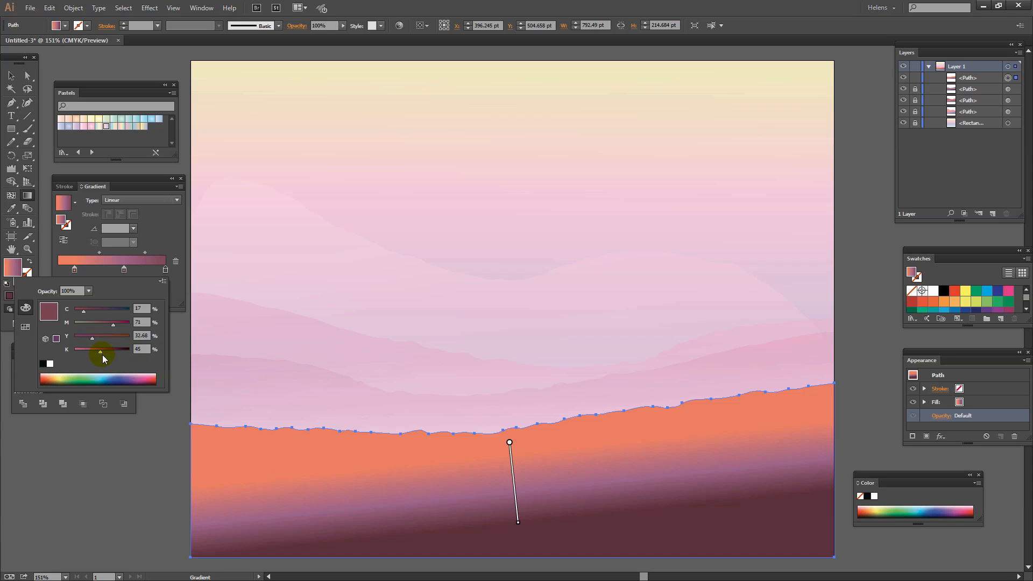
{"action": "left_click", "coordinate": [125, 268]}
{"action": "left_click", "coordinate": [122, 268]}
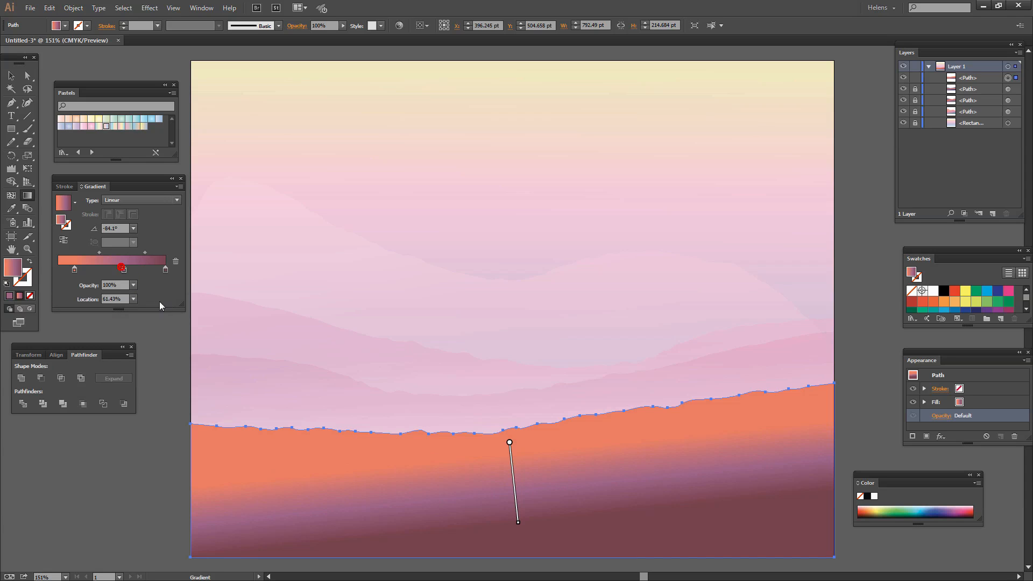
{"action": "left_click_drag", "start_coordinate": [141, 289], "coordinate": [276, 416]}
Step: Redirect the new hill's gradient from just above the ridge downward at about -85°, and set its blending mode to Soft Light
{"action": "left_click", "coordinate": [511, 447]}
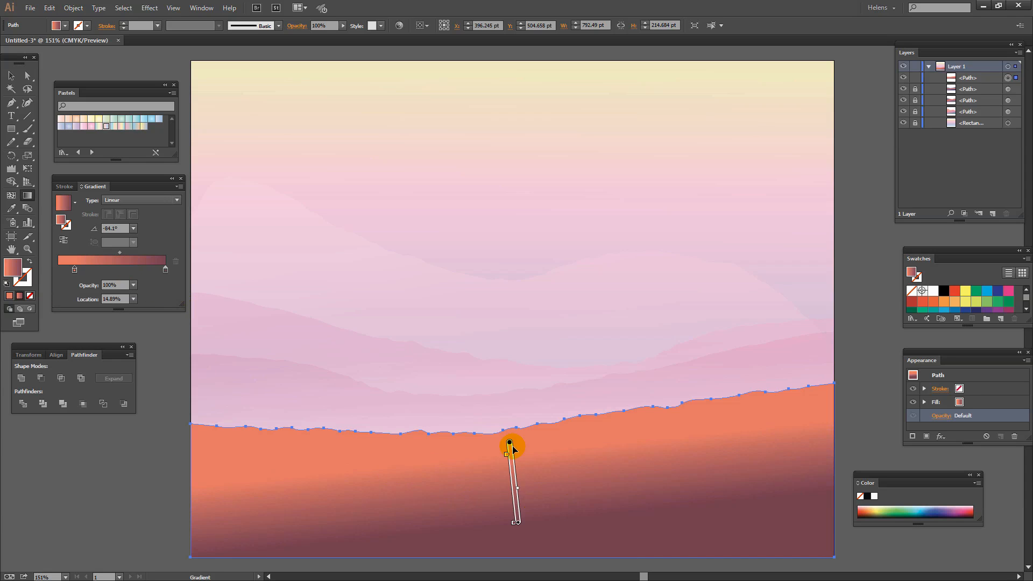
{"action": "left_click_drag", "start_coordinate": [495, 424], "coordinate": [536, 532]}
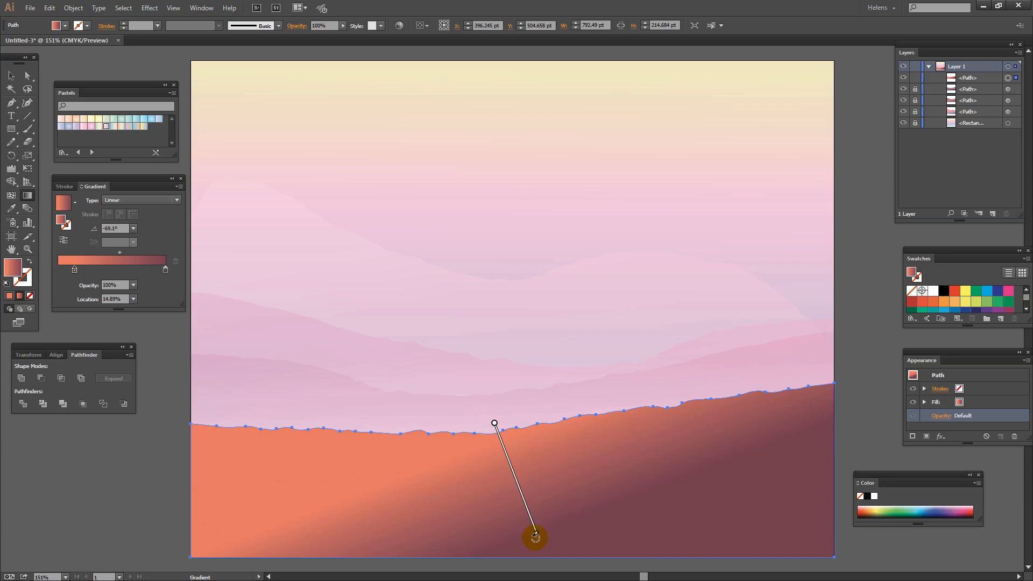
{"action": "mouse_move", "coordinate": [508, 416]}
{"action": "left_mouse_down"}
{"action": "mouse_move", "coordinate": [542, 535]}
{"action": "mouse_move", "coordinate": [518, 541]}
{"action": "left_mouse_up"}
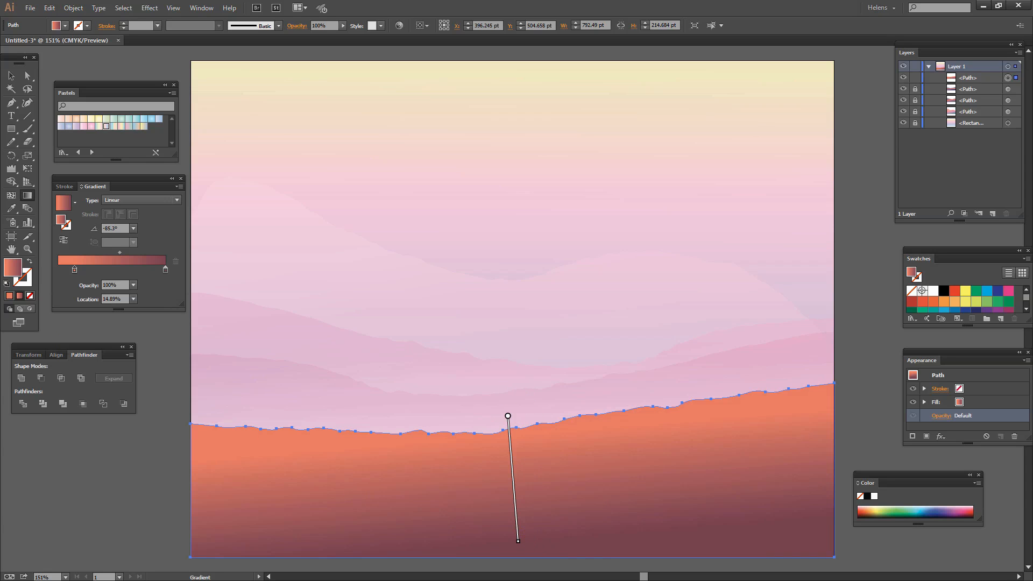
{"action": "left_click", "coordinate": [941, 417]}
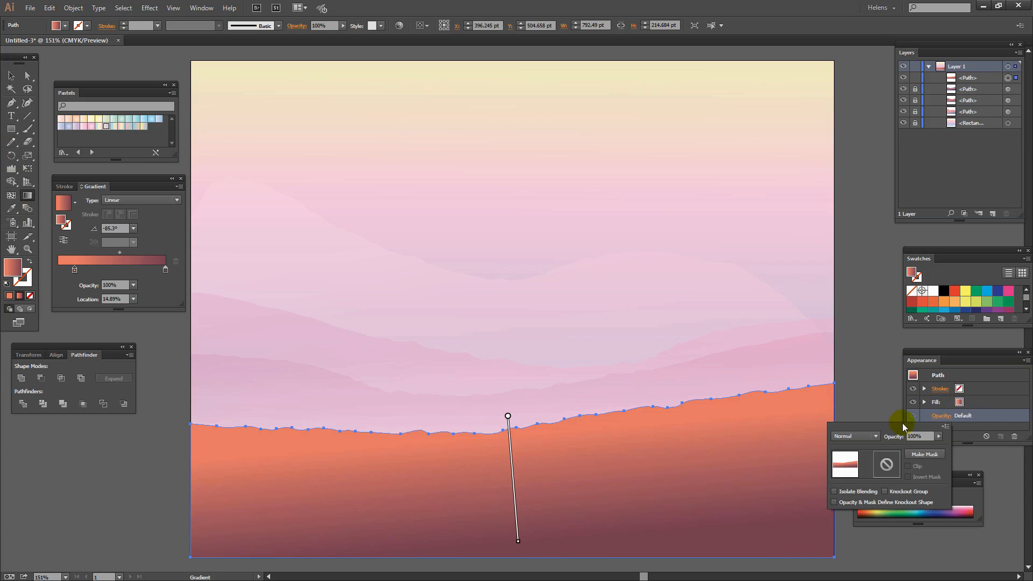
{"action": "left_click", "coordinate": [855, 436]}
{"action": "left_click", "coordinate": [859, 337]}
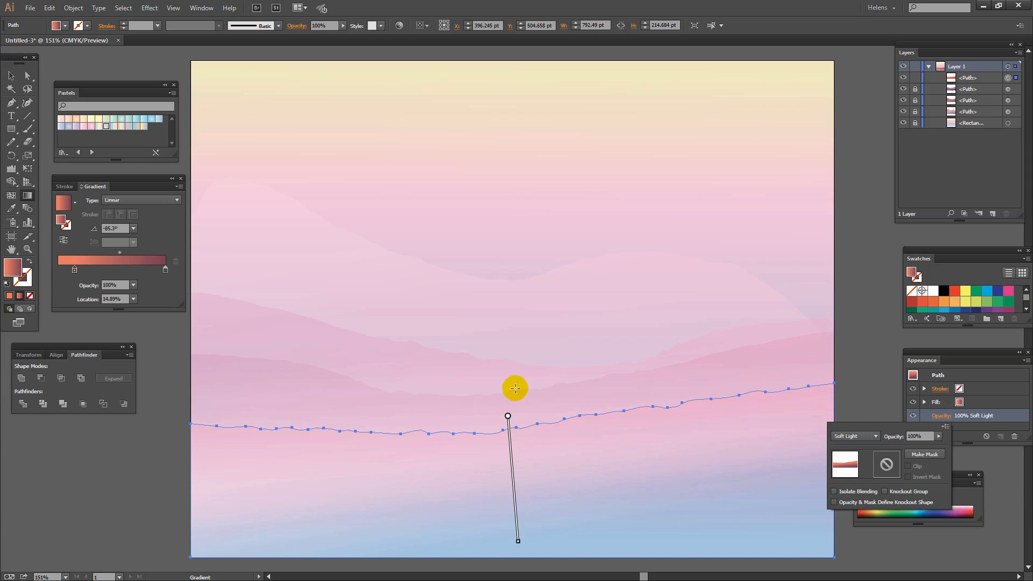
Step: Reflect a copy of the new hill across the vertical axis and reduce the copy's height to about 173 pt from its top
{"action": "left_click", "coordinate": [73, 8]}
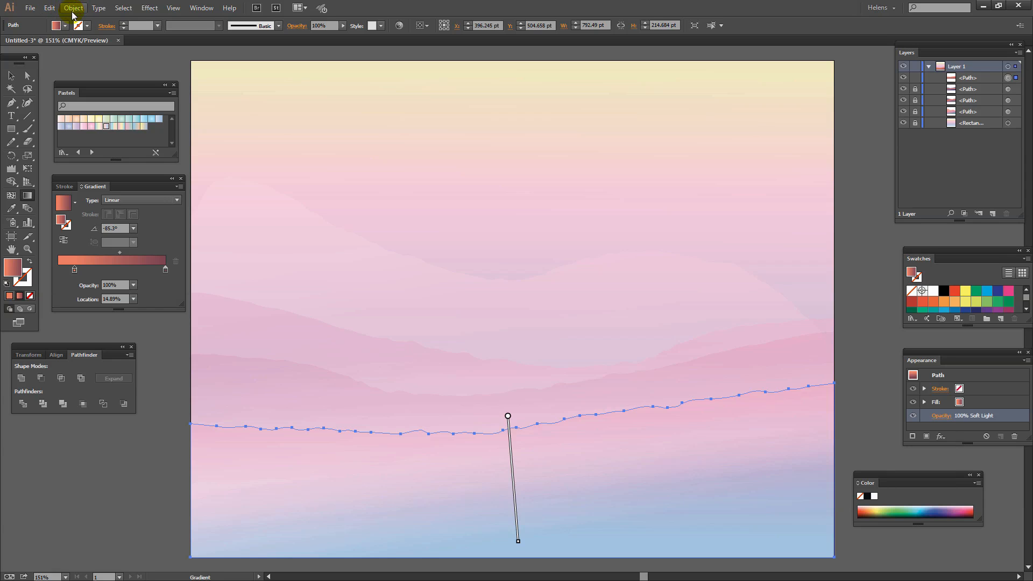
{"action": "mouse_move", "coordinate": [81, 17]}
{"action": "left_click", "coordinate": [231, 59]}
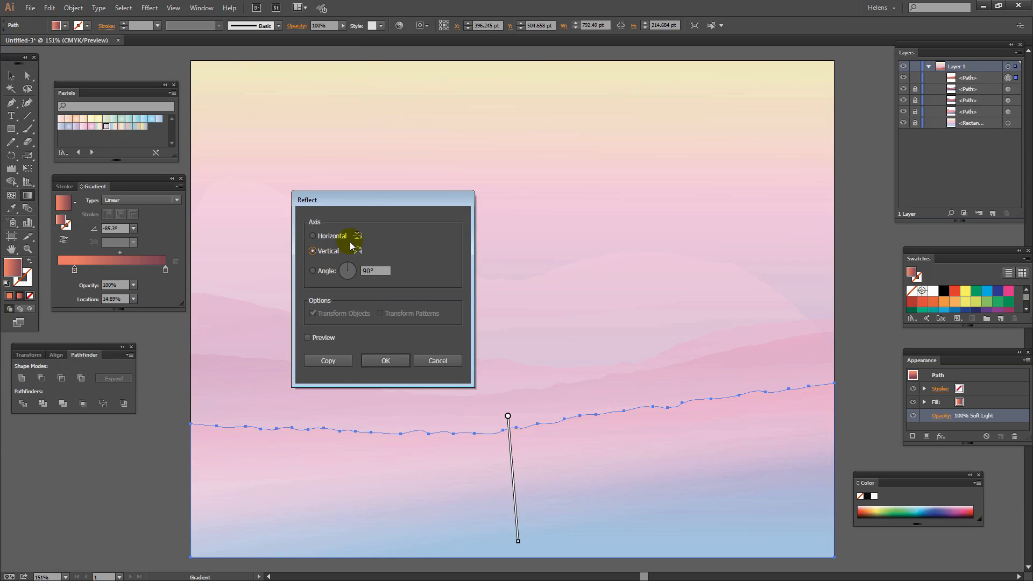
{"action": "left_click", "coordinate": [319, 360]}
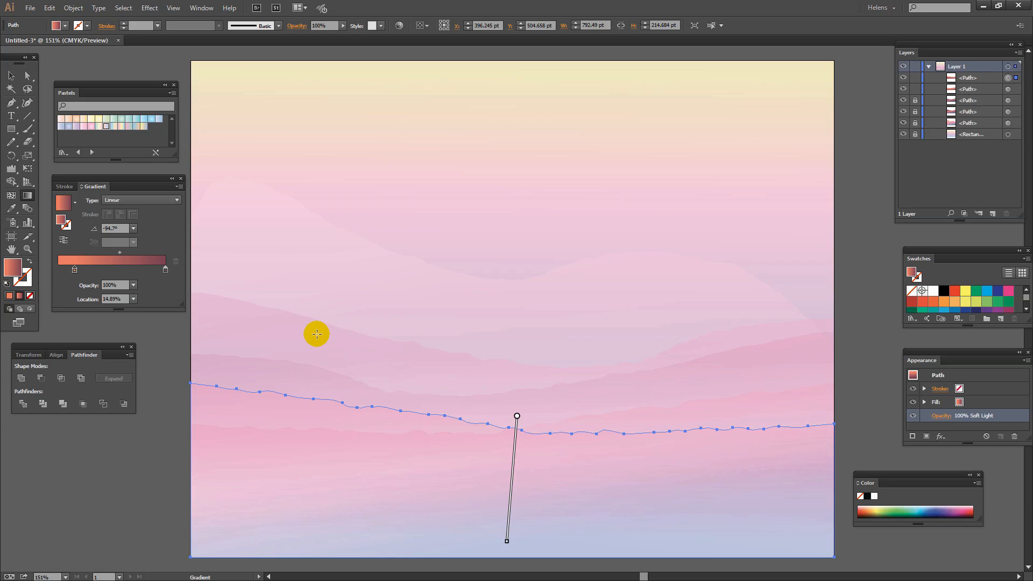
{"action": "key", "text": "v"}
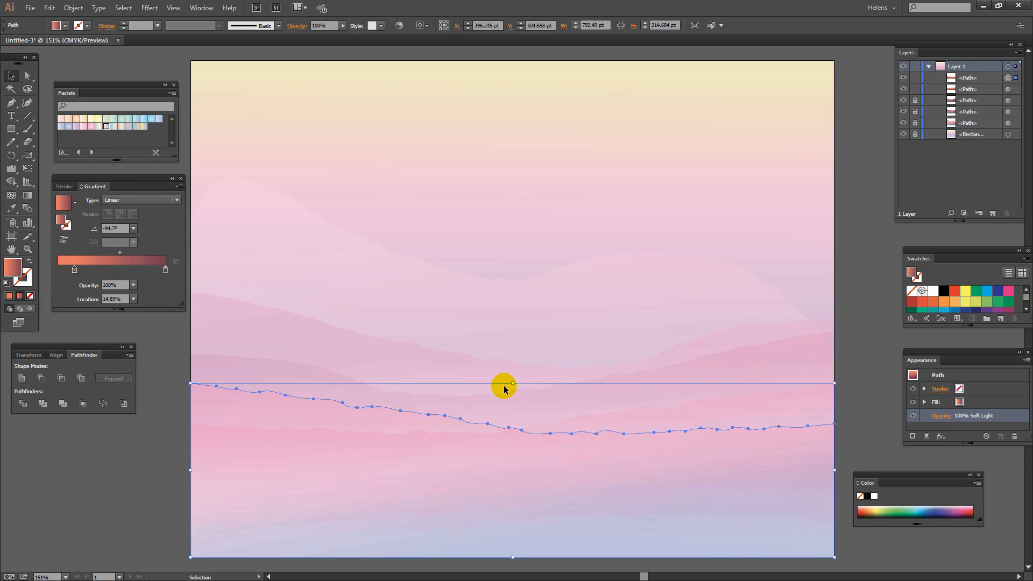
{"action": "left_click_drag", "start_coordinate": [514, 383], "coordinate": [512, 417]}
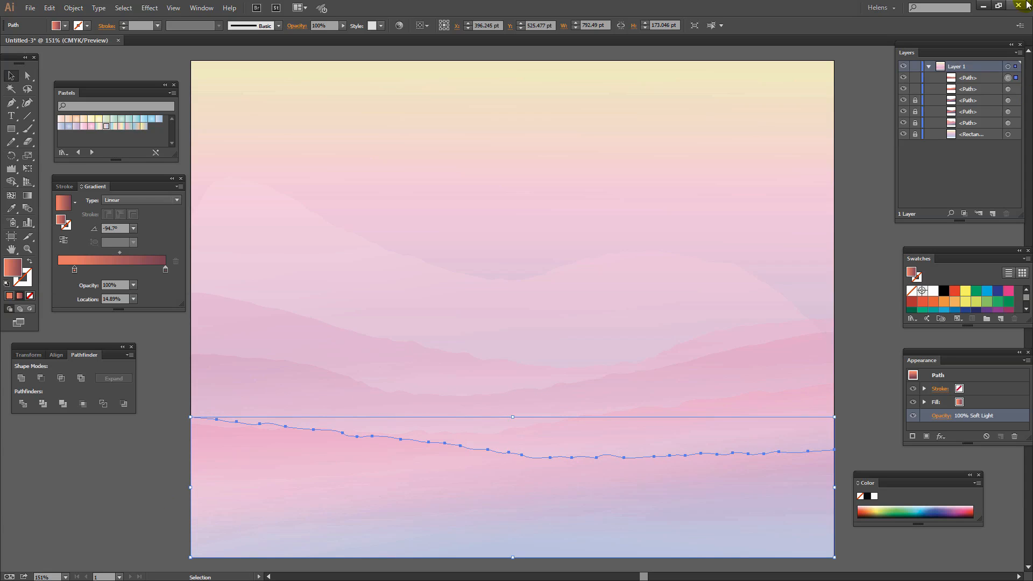
Step: Lock the front hill beneath the topmost one and reflect a copy of the topmost hill across the vertical axis
{"action": "key", "text": "ctrl+2"}
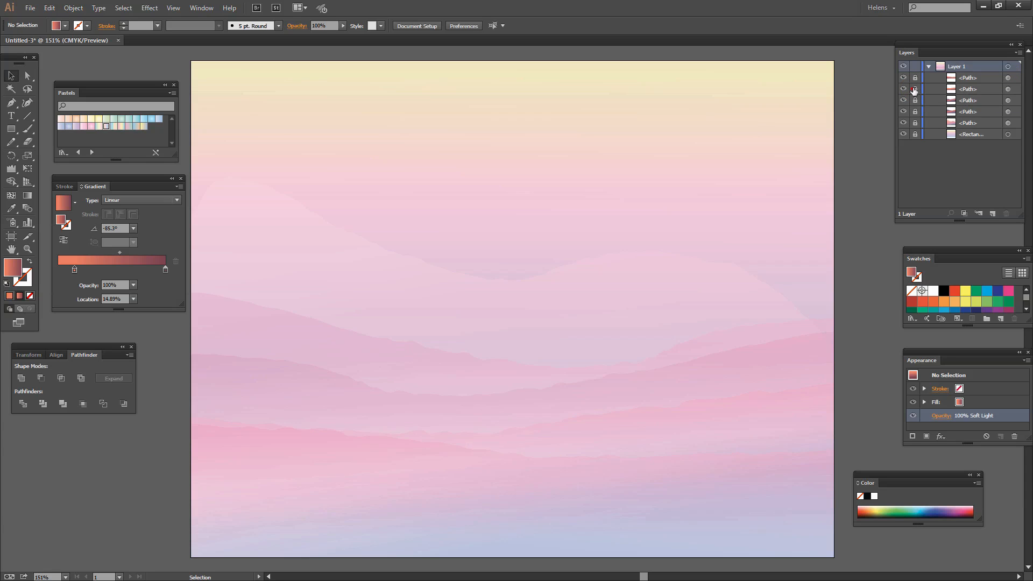
{"action": "left_click", "coordinate": [975, 80]}
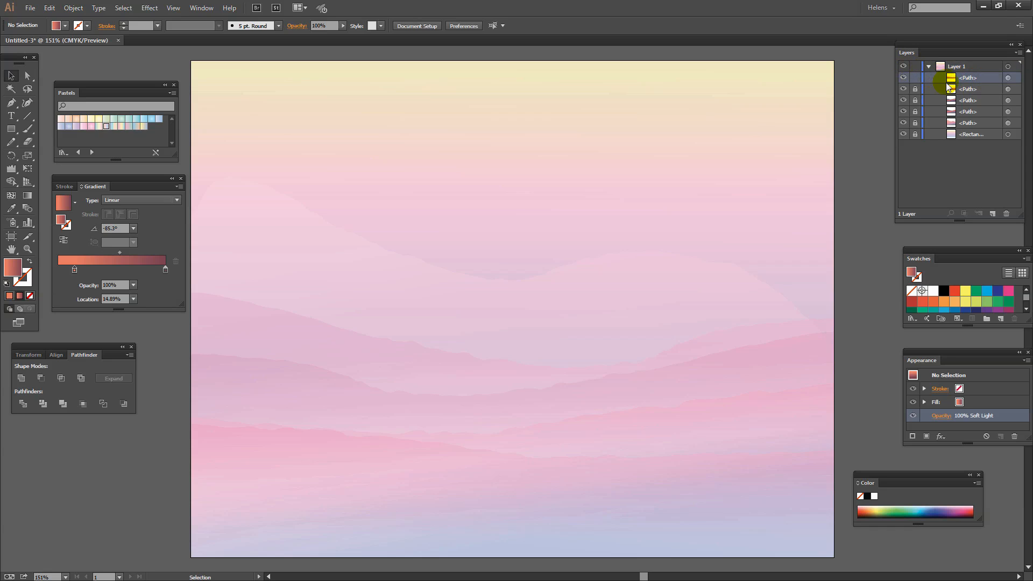
{"action": "left_click", "coordinate": [975, 78]}
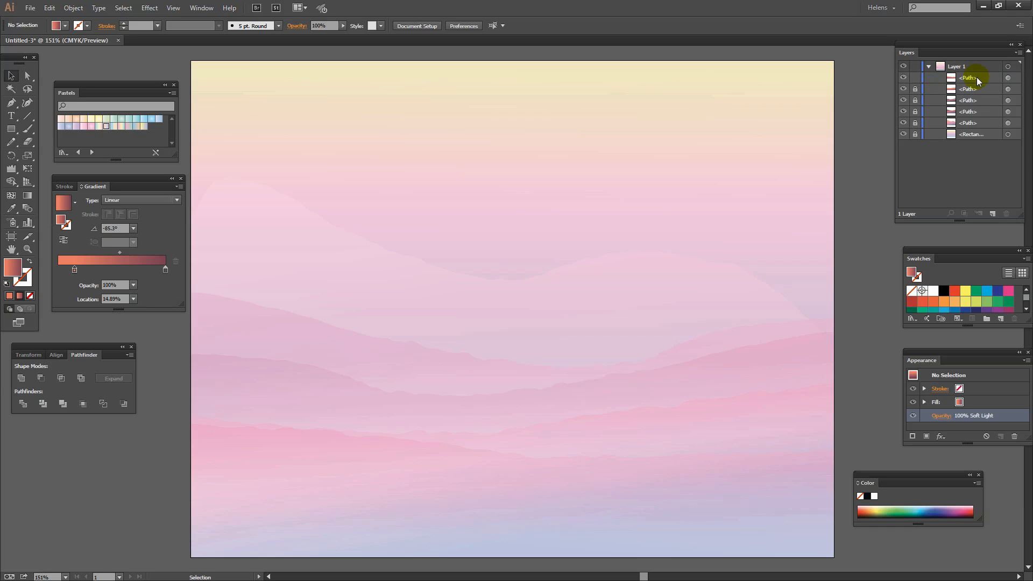
{"action": "left_click", "coordinate": [1009, 78]}
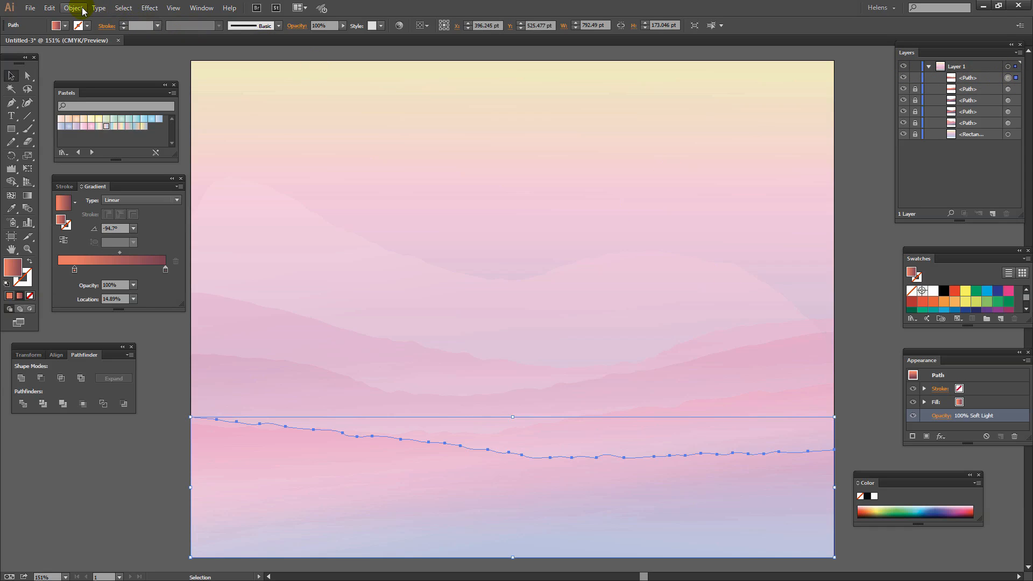
{"action": "left_click", "coordinate": [82, 9]}
{"action": "mouse_move", "coordinate": [95, 22]}
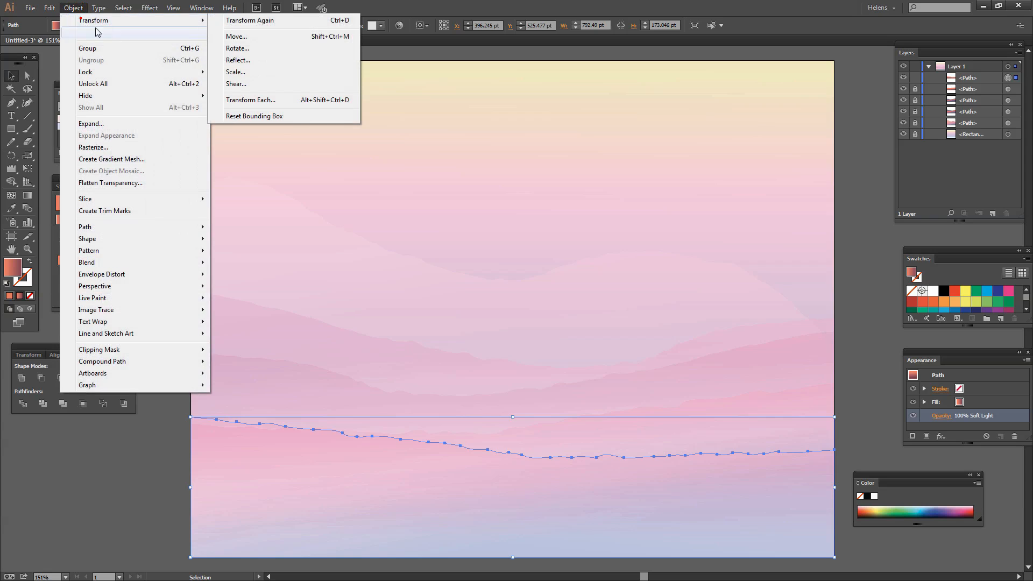
{"action": "left_click", "coordinate": [239, 62]}
{"action": "left_click", "coordinate": [329, 361]}
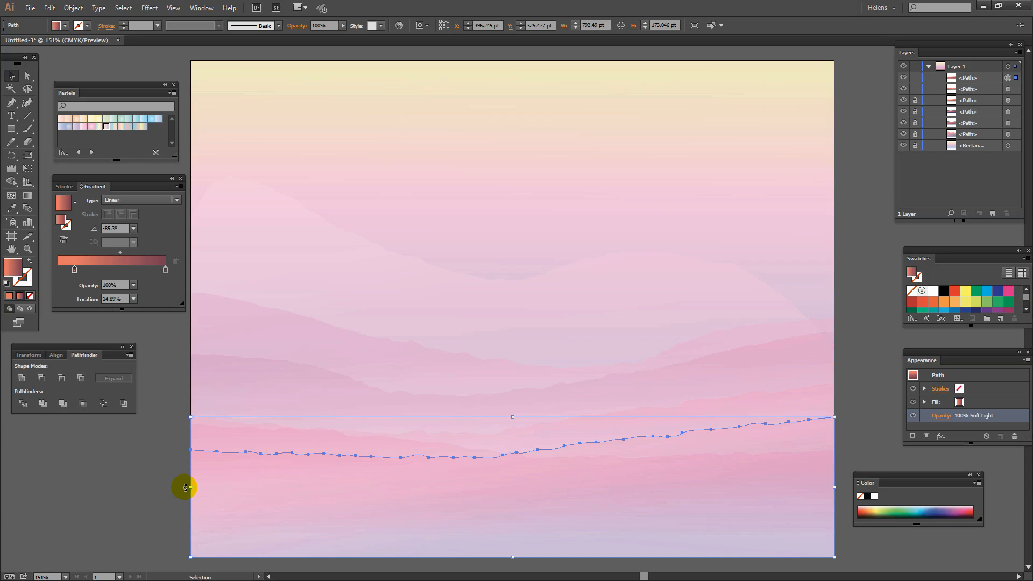
Step: Stretch the reflected hill past the artboard's left edge to about 981 pt wide and roughen its ridge with the Wrinkle tool
{"action": "left_click_drag", "start_coordinate": [190, 489], "coordinate": [38, 480]}
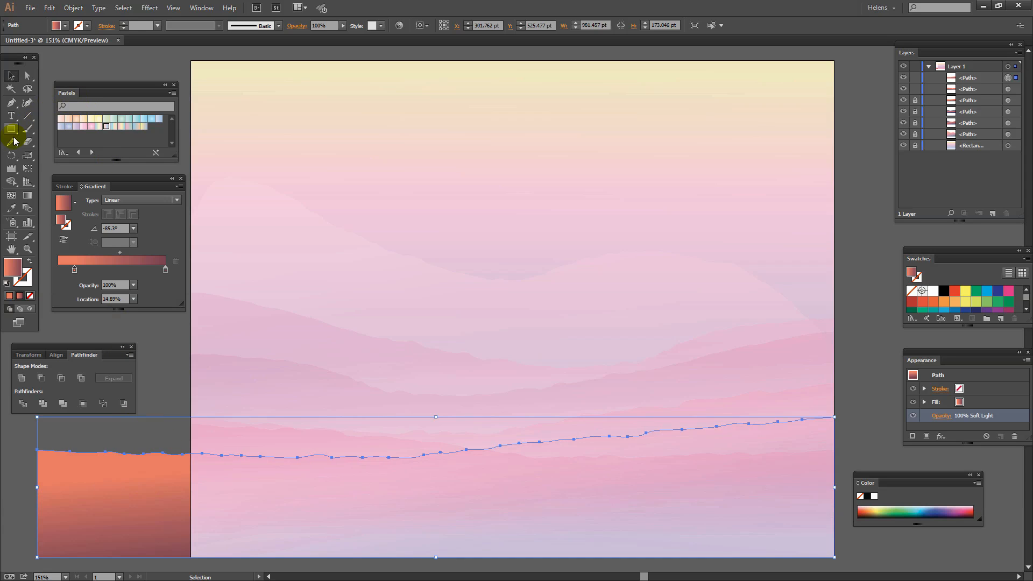
{"action": "left_click", "coordinate": [12, 168]}
{"action": "left_click_drag", "start_coordinate": [687, 479], "coordinate": [676, 418]}
{"action": "left_click_drag", "start_coordinate": [506, 423], "coordinate": [461, 424]}
{"action": "left_click_drag", "start_coordinate": [357, 415], "coordinate": [358, 415]}
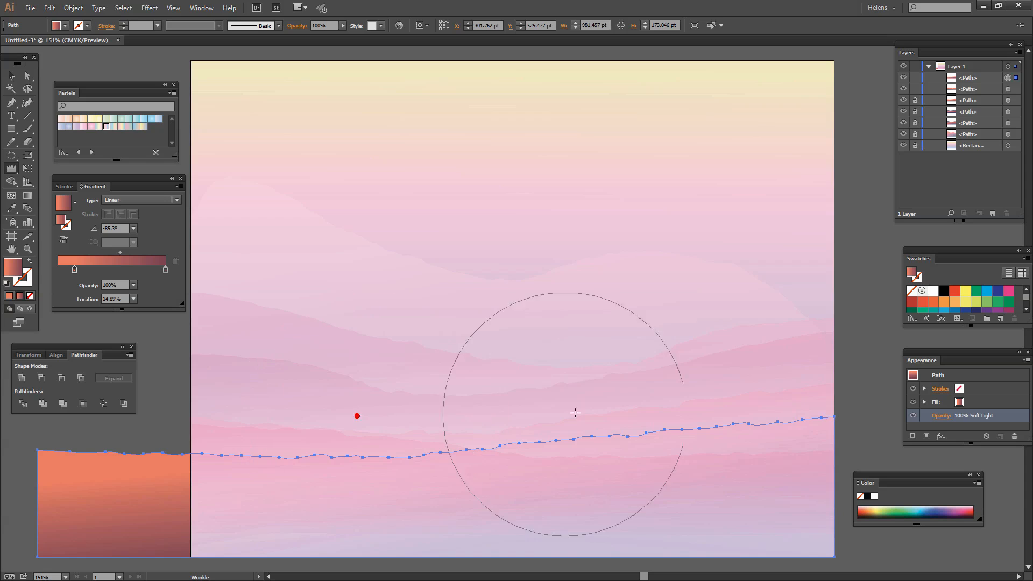
Step: Draw a rectangle about 211 by 161 pt over the hill's overhang beyond the artboard's left edge and subtract it from the hill
{"action": "left_click", "coordinate": [10, 129]}
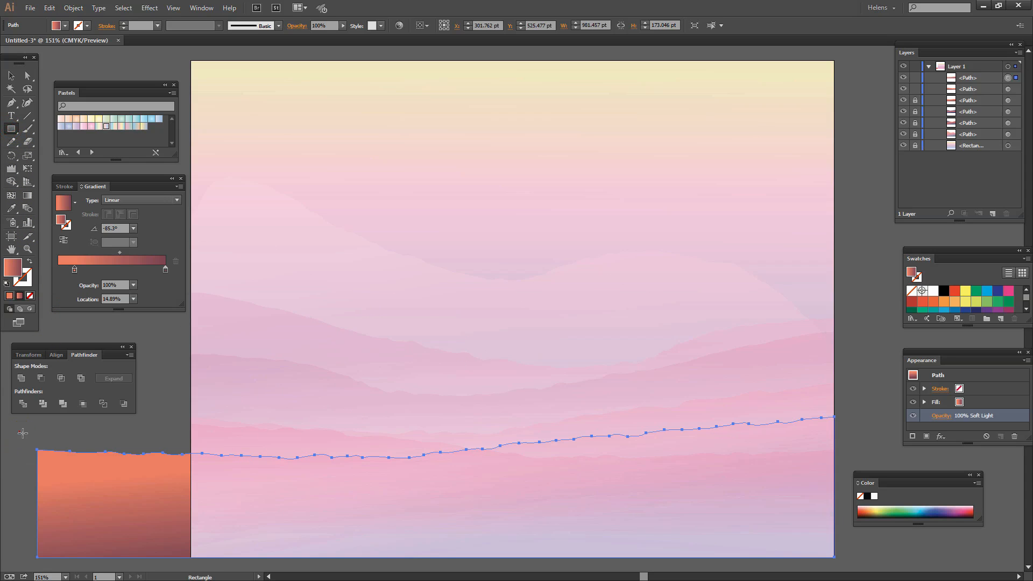
{"action": "left_click_drag", "start_coordinate": [20, 432], "coordinate": [191, 562]}
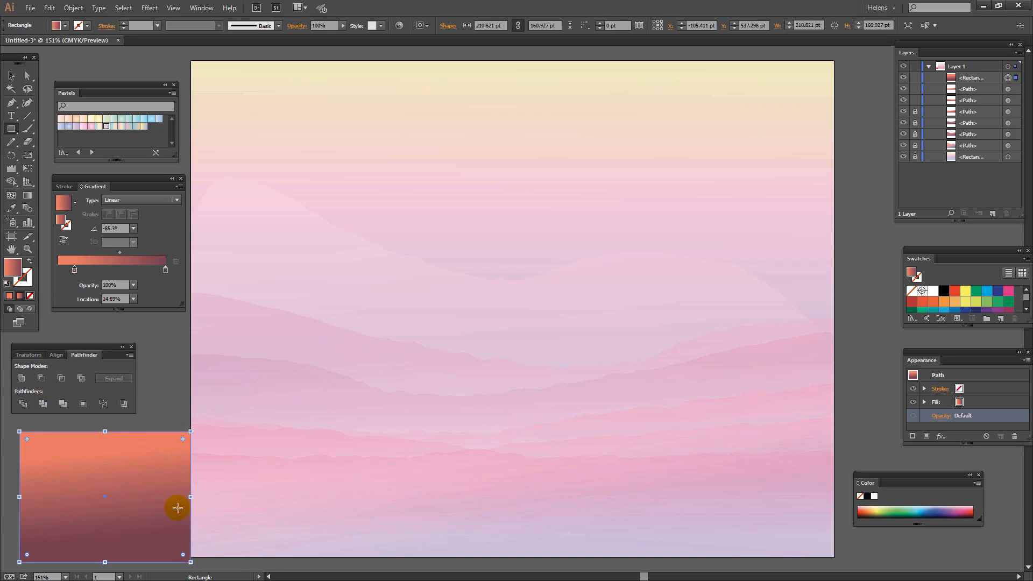
{"action": "left_click", "coordinate": [13, 75]}
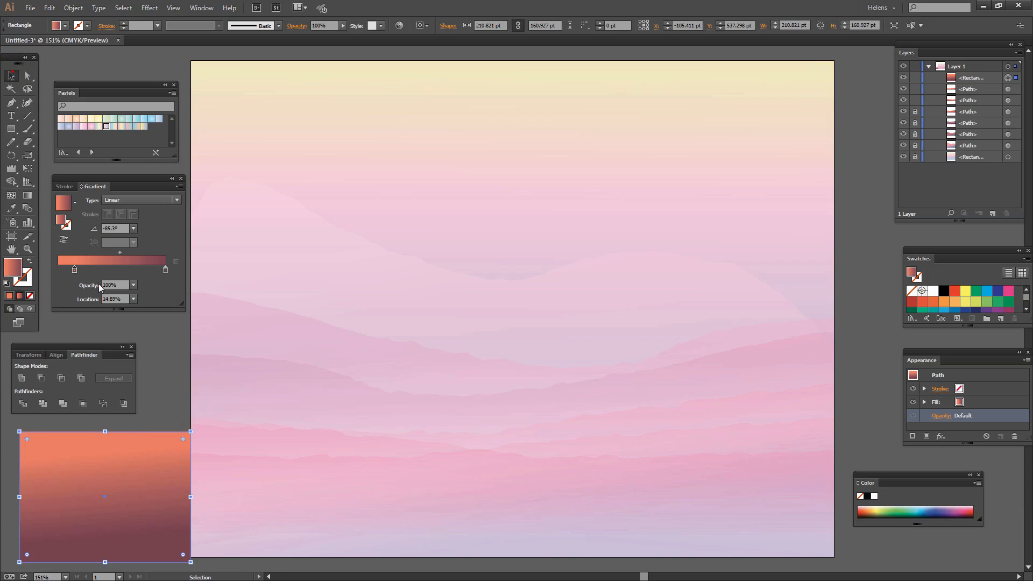
{"action": "left_click", "coordinate": [223, 490], "text": "shift"}
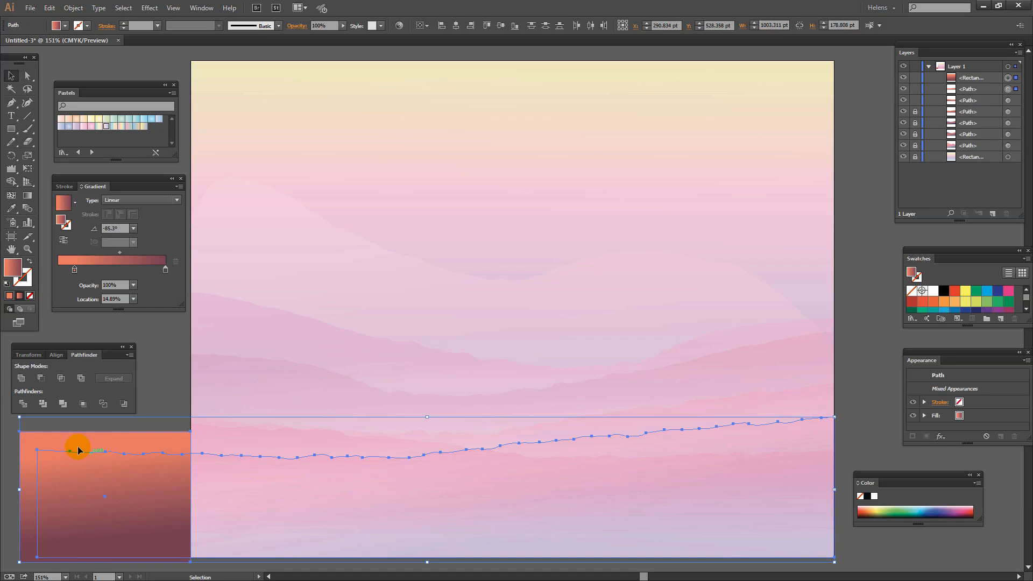
{"action": "left_click", "coordinate": [41, 378]}
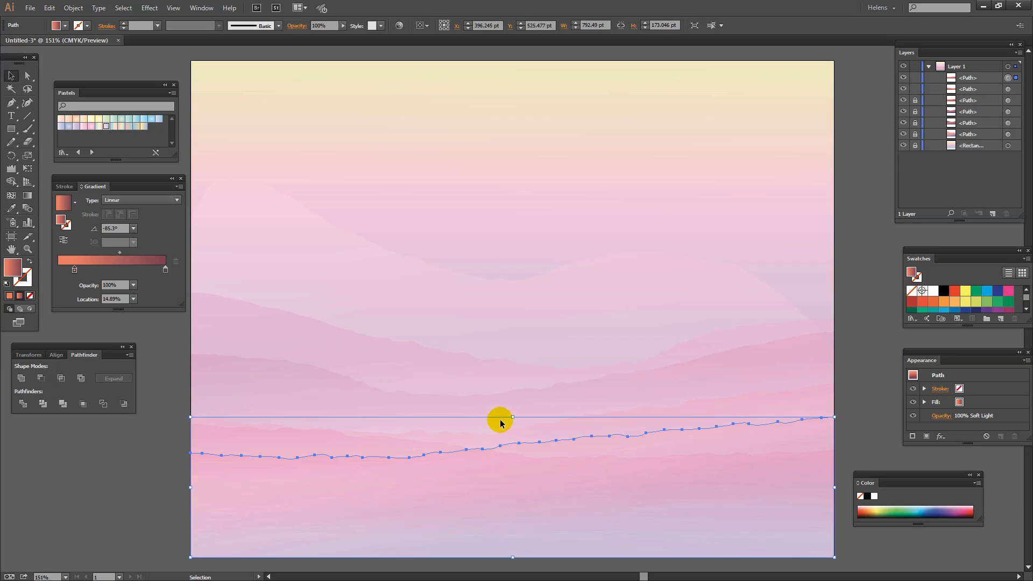
Step: Reduce the reflected hill's height to about 145 pt from its top and darken the end stop of its gradient
{"action": "left_click_drag", "start_coordinate": [513, 429], "coordinate": [511, 439]}
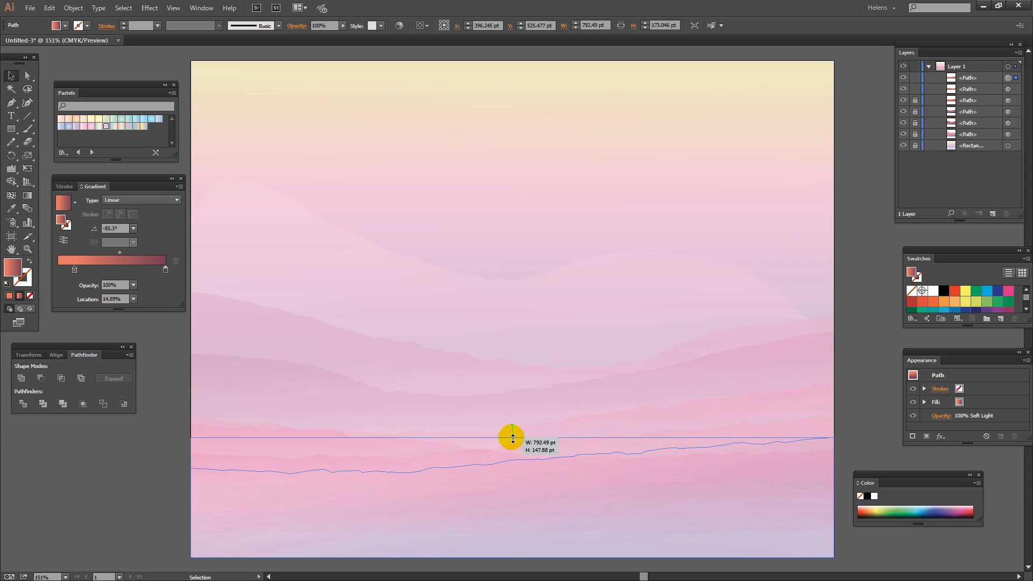
{"action": "key", "text": "m"}
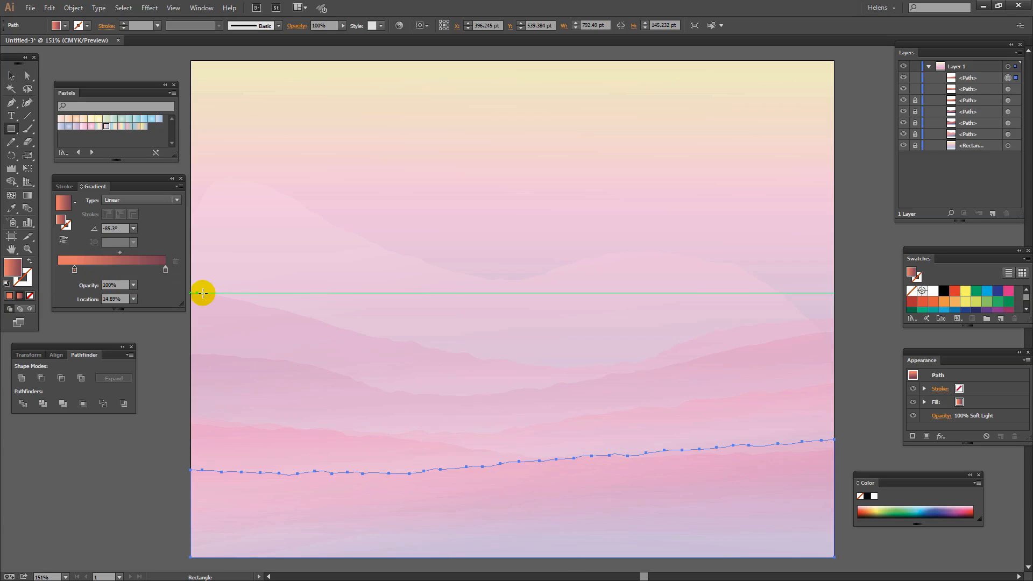
{"action": "left_click", "coordinate": [27, 197]}
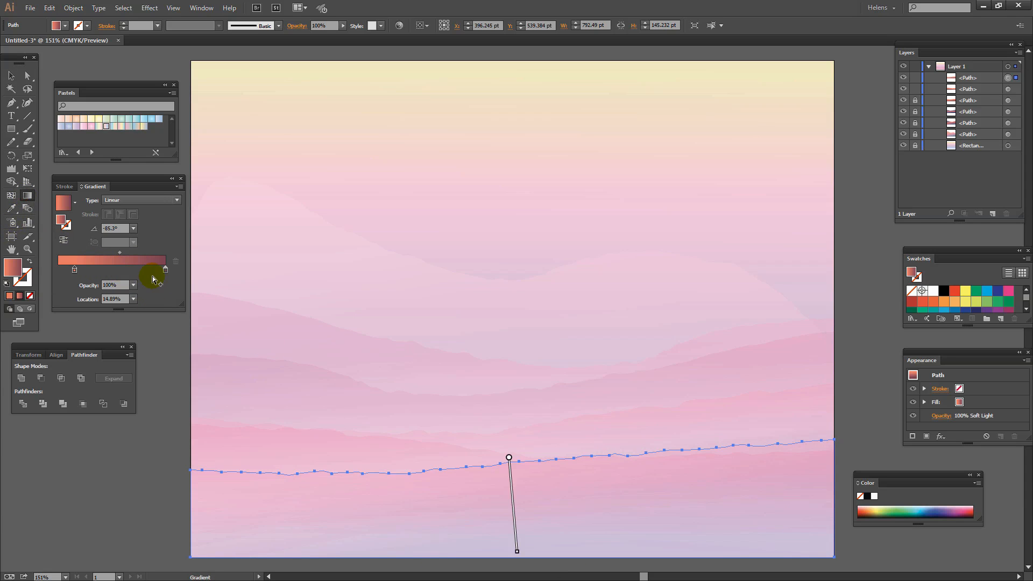
{"action": "double_click", "coordinate": [165, 270]}
{"action": "left_click_drag", "start_coordinate": [102, 338], "coordinate": [98, 345]}
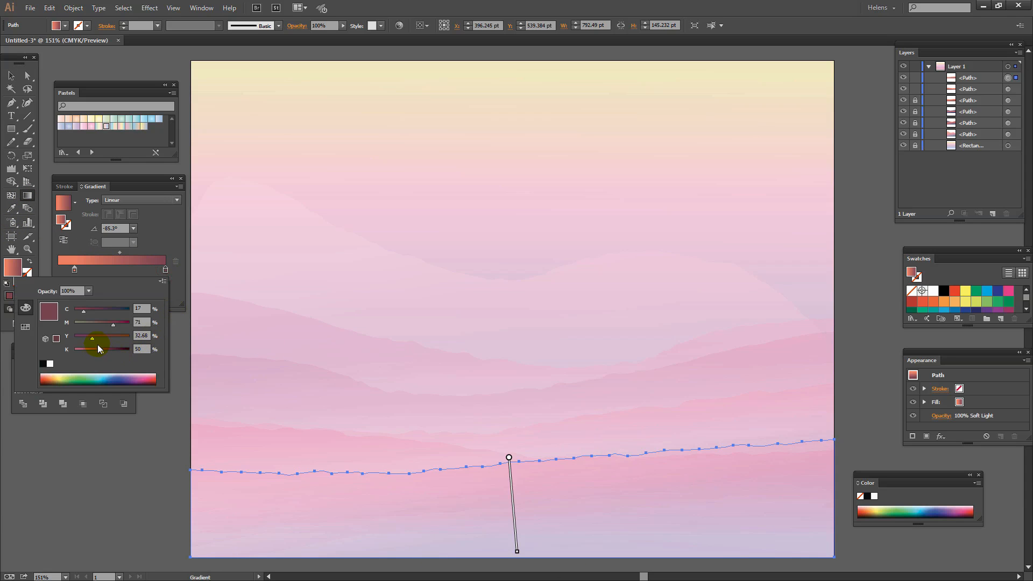
{"action": "left_click", "coordinate": [97, 379], "text": "shift"}
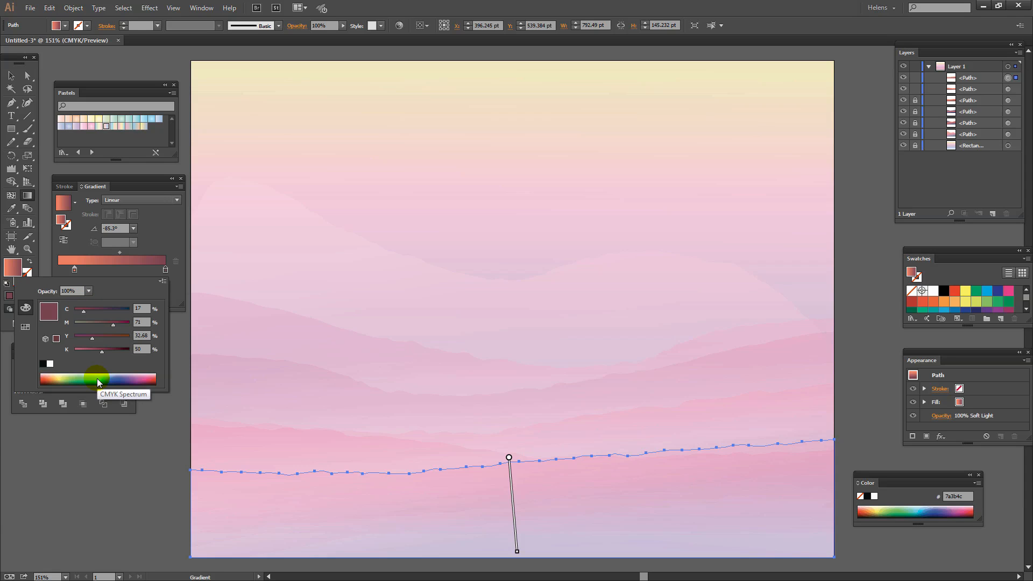
{"action": "left_click", "coordinate": [98, 382], "text": "shift"}
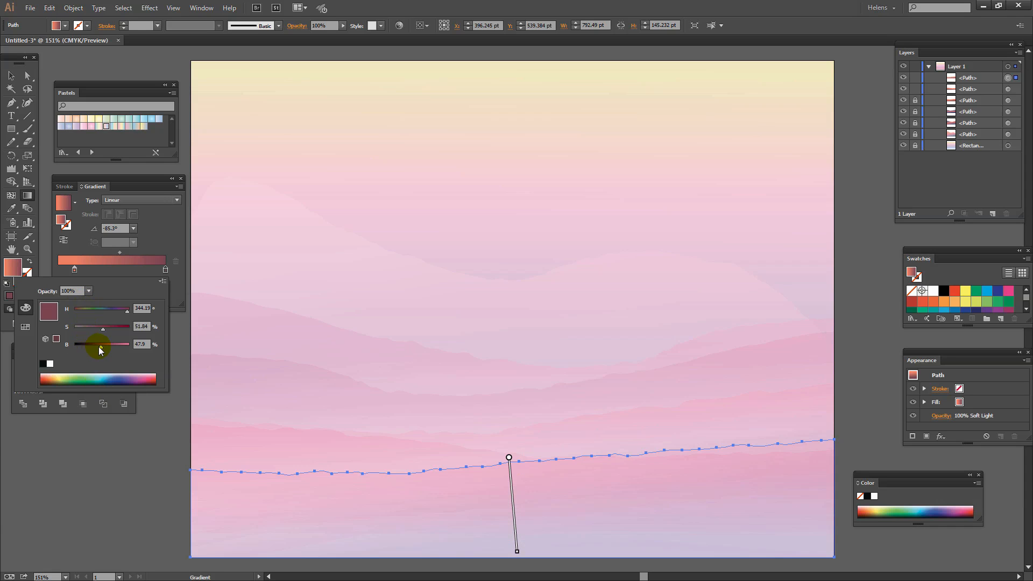
{"action": "left_click_drag", "start_coordinate": [99, 347], "coordinate": [96, 347]}
Step: Raise the saturation of the front hill gradient's orange stop to 89%, and lock the front hill and the one below it
{"action": "double_click", "coordinate": [75, 269]}
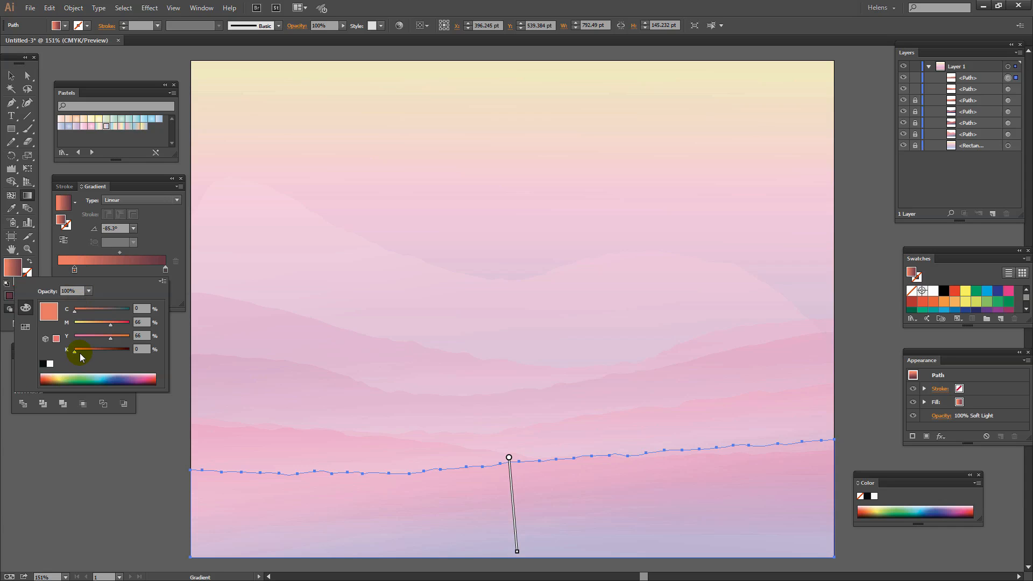
{"action": "left_click", "coordinate": [86, 379], "text": "shift"}
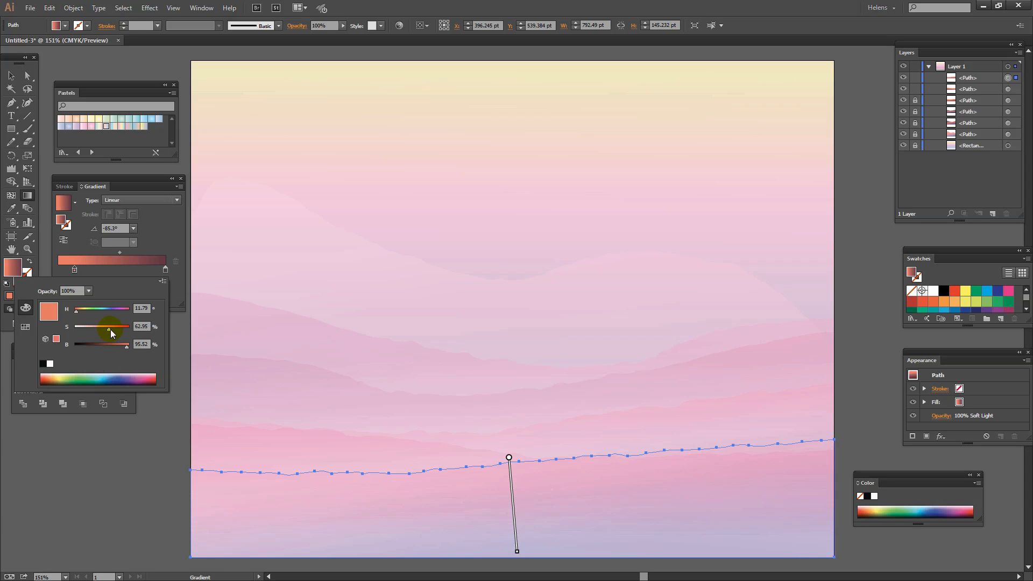
{"action": "left_click_drag", "start_coordinate": [109, 328], "coordinate": [124, 328]}
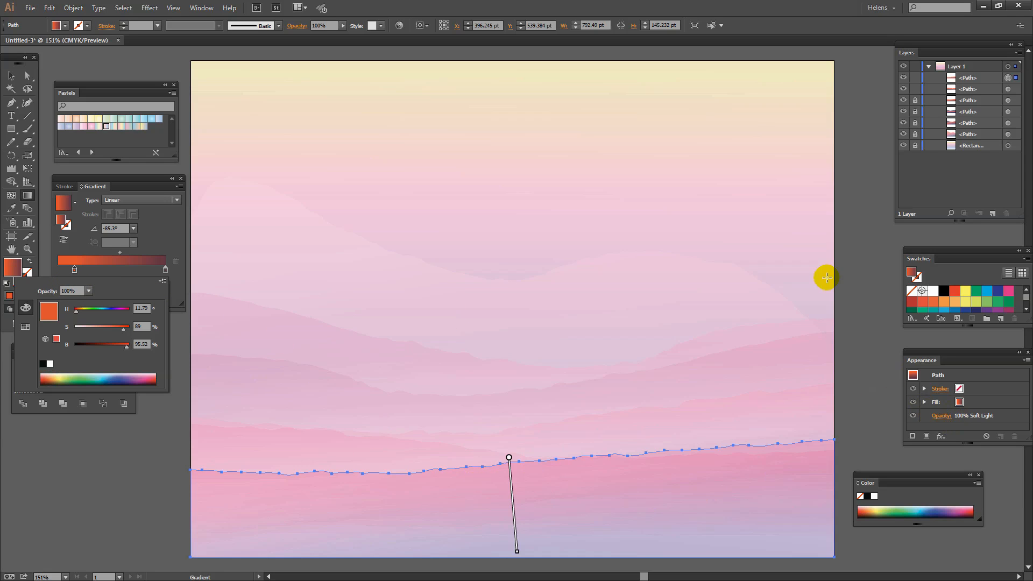
{"action": "left_click", "coordinate": [914, 99]}
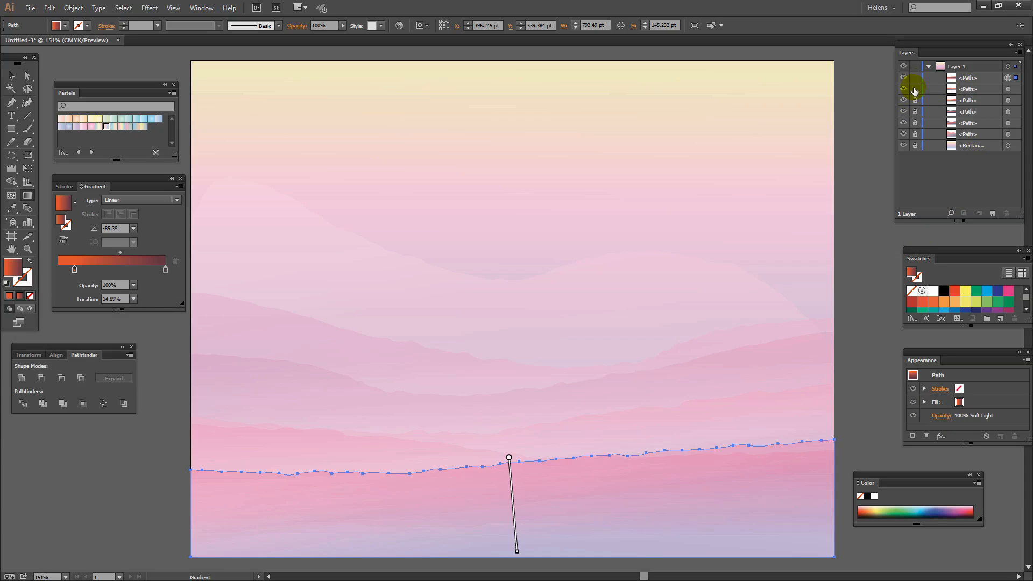
{"action": "left_click", "coordinate": [915, 78]}
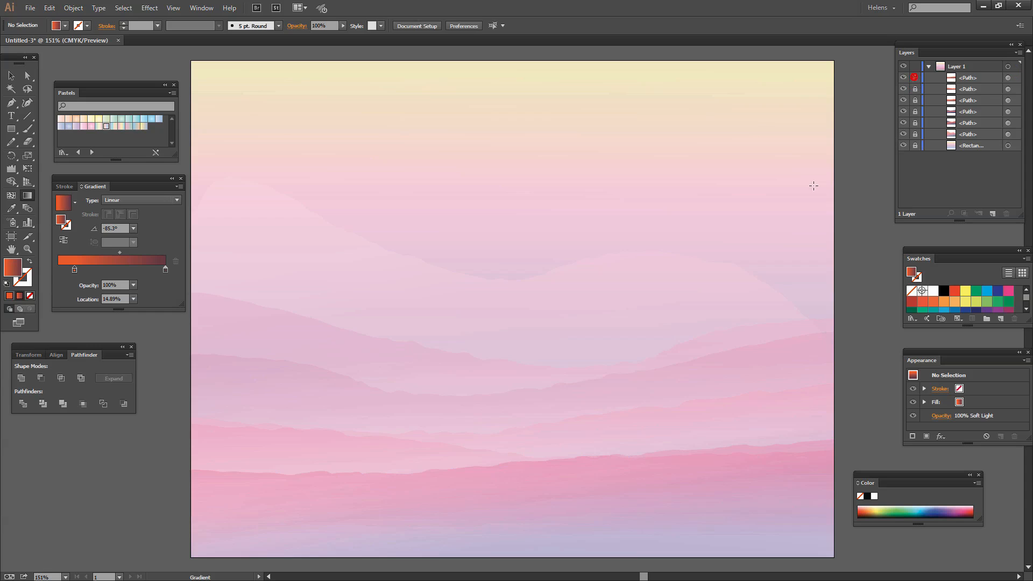
Step: Unlock the rearmost hill and duplicate it in place
{"action": "left_click", "coordinate": [916, 134]}
{"action": "left_click", "coordinate": [461, 305]}
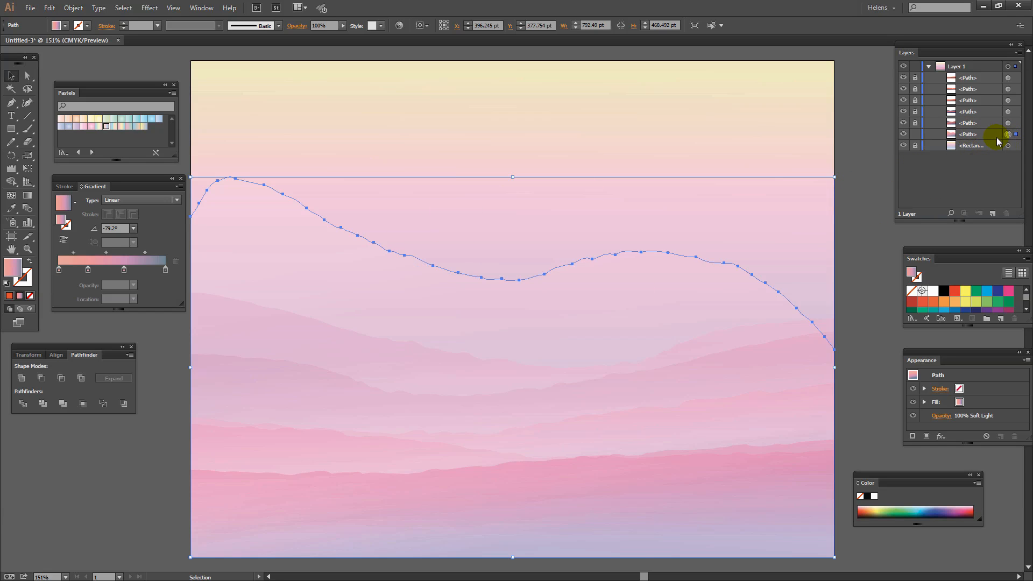
{"action": "left_click_drag", "start_coordinate": [987, 135], "coordinate": [993, 215]}
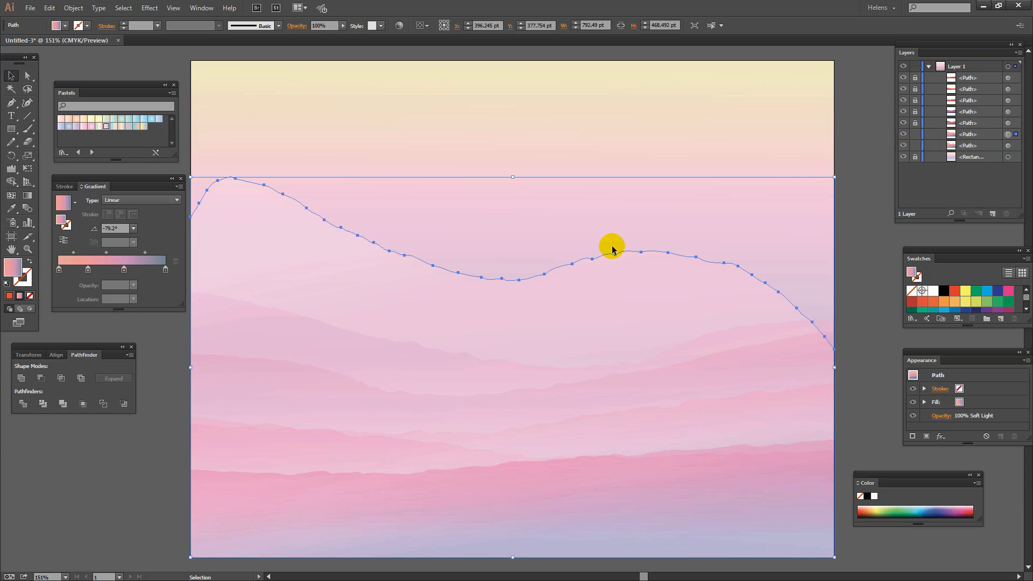
Step: Reflect the duplicated rear hill across the vertical axis without copying and reduce its height to about 413 pt from its top
{"action": "left_click", "coordinate": [996, 136]}
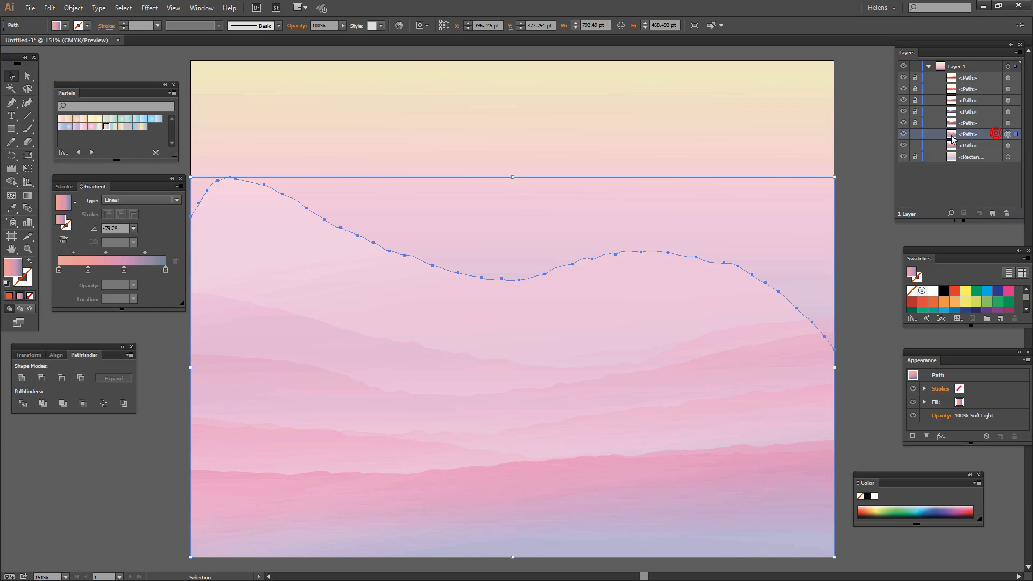
{"action": "left_click", "coordinate": [72, 9]}
{"action": "mouse_move", "coordinate": [89, 21]}
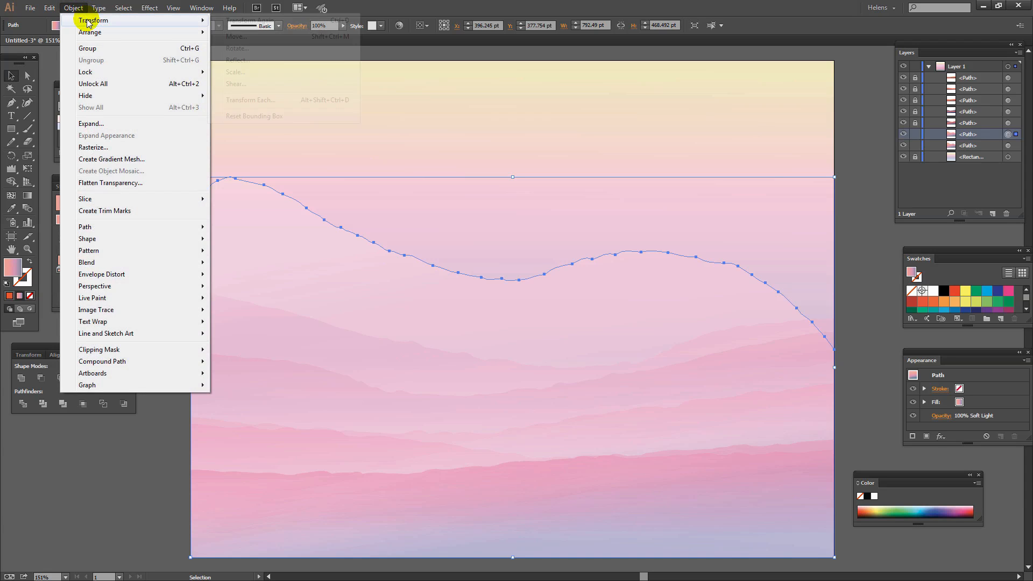
{"action": "left_click", "coordinate": [235, 61]}
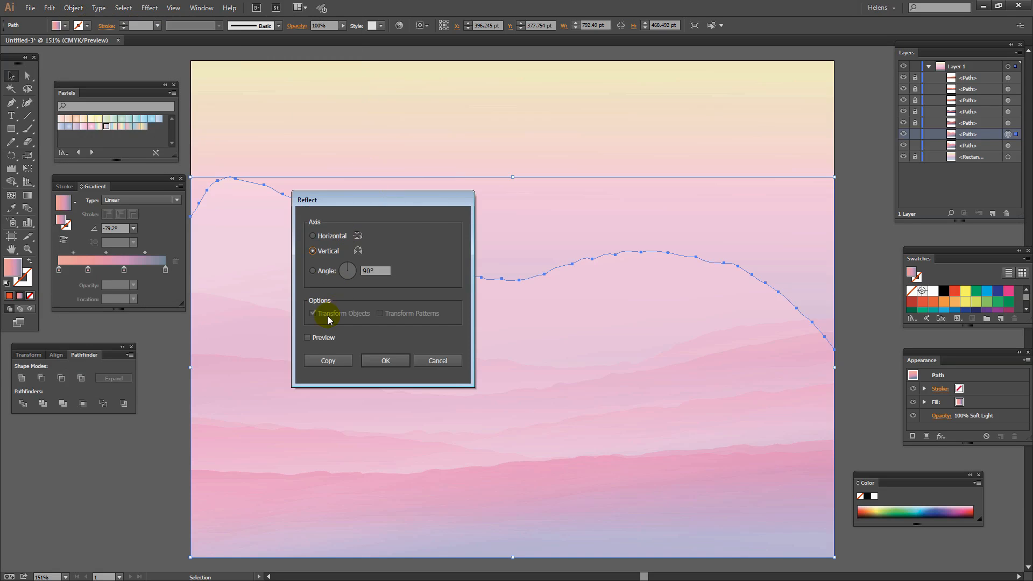
{"action": "left_click", "coordinate": [385, 361]}
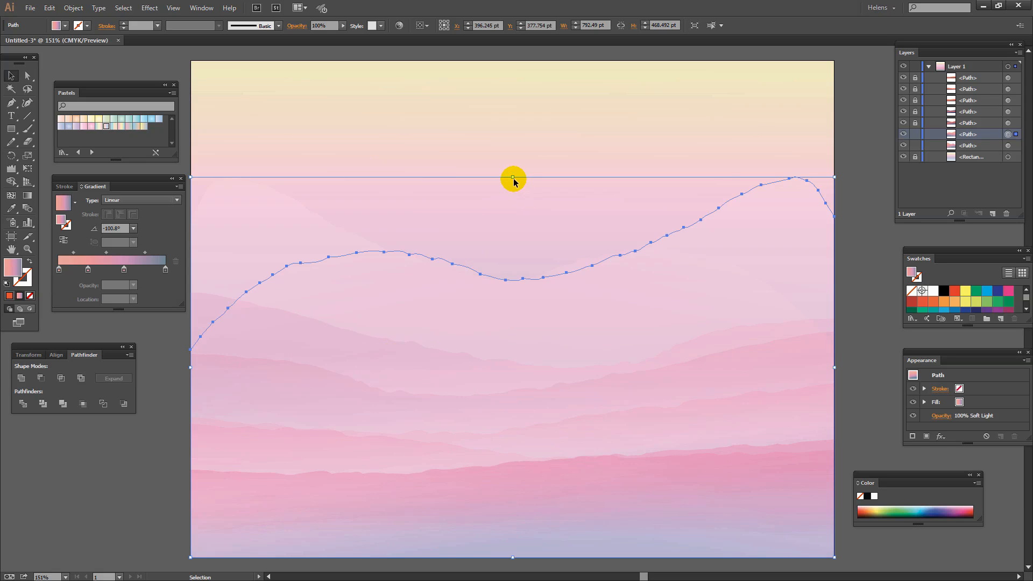
{"action": "left_click_drag", "start_coordinate": [514, 178], "coordinate": [514, 222]}
Step: Remove the original rear hill gradient's peach start stop, shift the remaining stops toward the start, and darken the salmon stop to K 21%
{"action": "left_click", "coordinate": [1008, 146]}
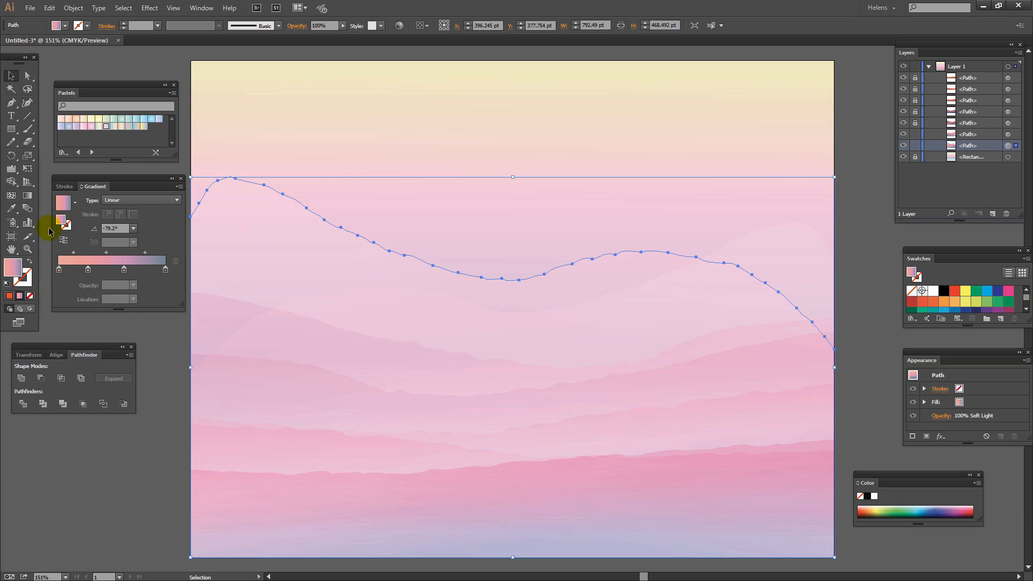
{"action": "left_click_drag", "start_coordinate": [124, 270], "coordinate": [80, 283]}
{"action": "left_click", "coordinate": [58, 270]}
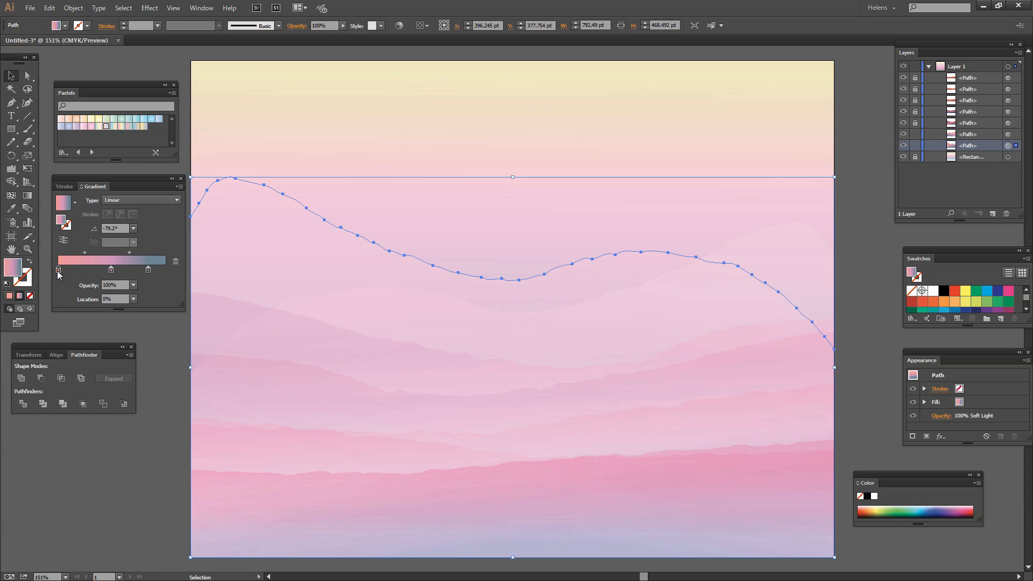
{"action": "double_click", "coordinate": [58, 271]}
{"action": "left_click_drag", "start_coordinate": [74, 353], "coordinate": [82, 349]}
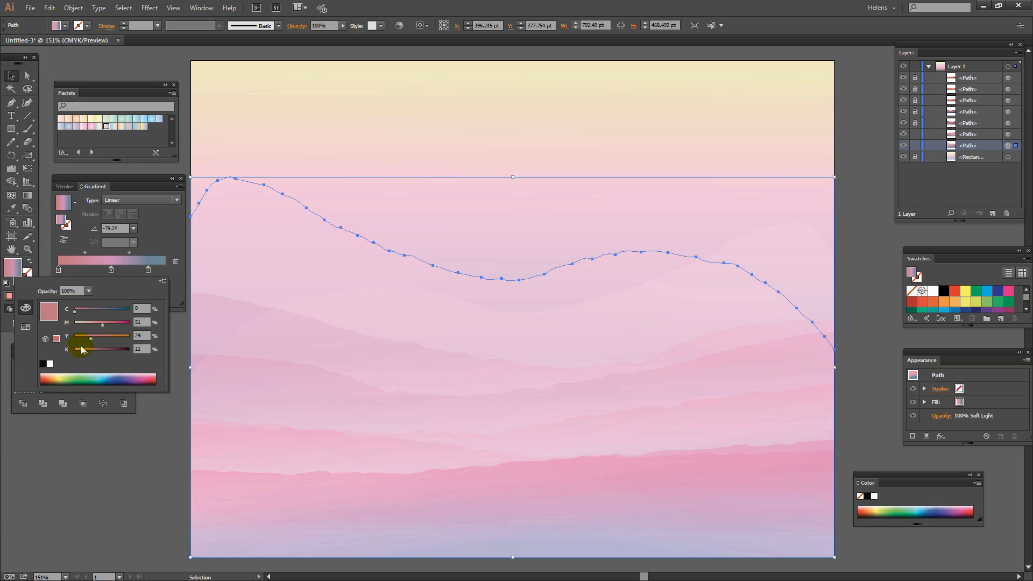
{"action": "left_click", "coordinate": [168, 234]}
Step: Recolor the first two gradient stops of the reflected rear hill to deeper salmon tones, and remove its purple-pink stop
{"action": "left_click", "coordinate": [553, 297]}
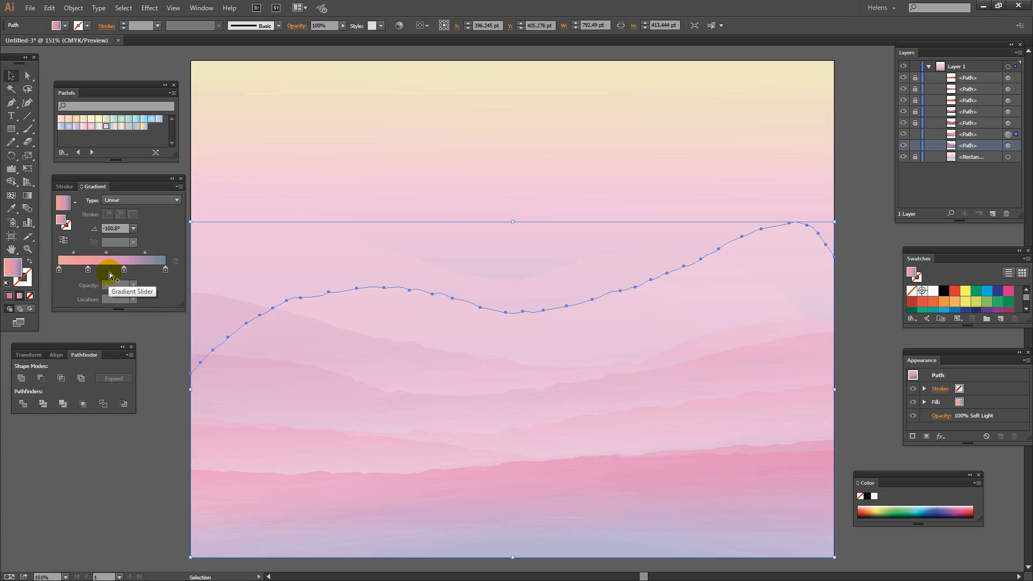
{"action": "left_click", "coordinate": [59, 270]}
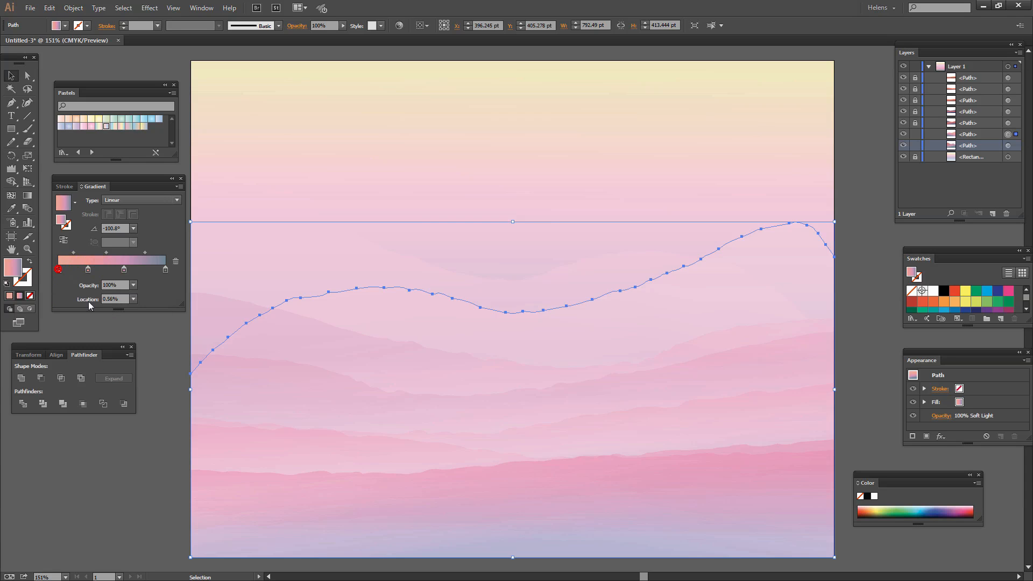
{"action": "double_click", "coordinate": [58, 269]}
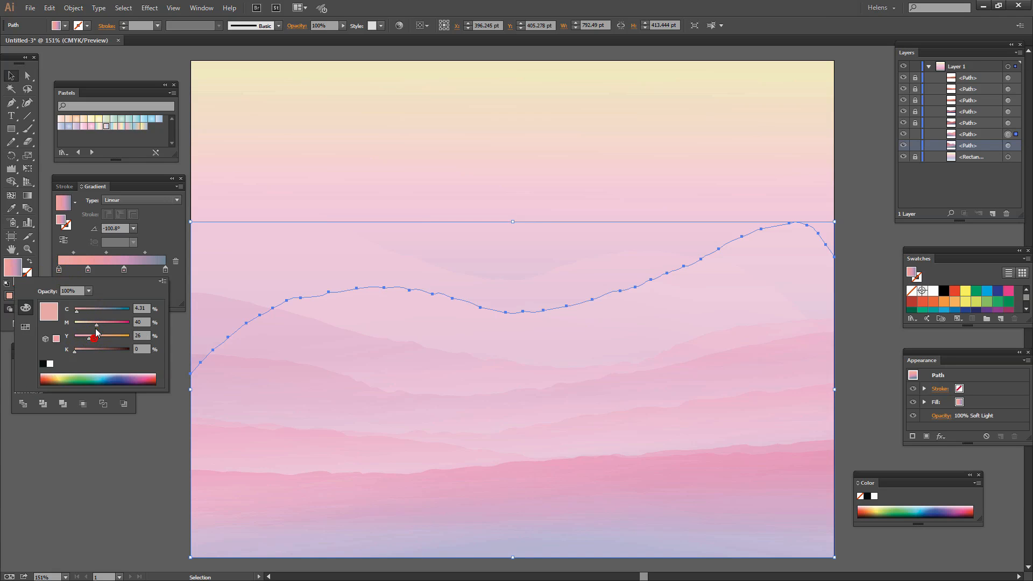
{"action": "left_click_drag", "start_coordinate": [96, 329], "coordinate": [93, 353]}
{"action": "double_click", "coordinate": [88, 269]}
{"action": "left_click_drag", "start_coordinate": [125, 270], "coordinate": [183, 309]}
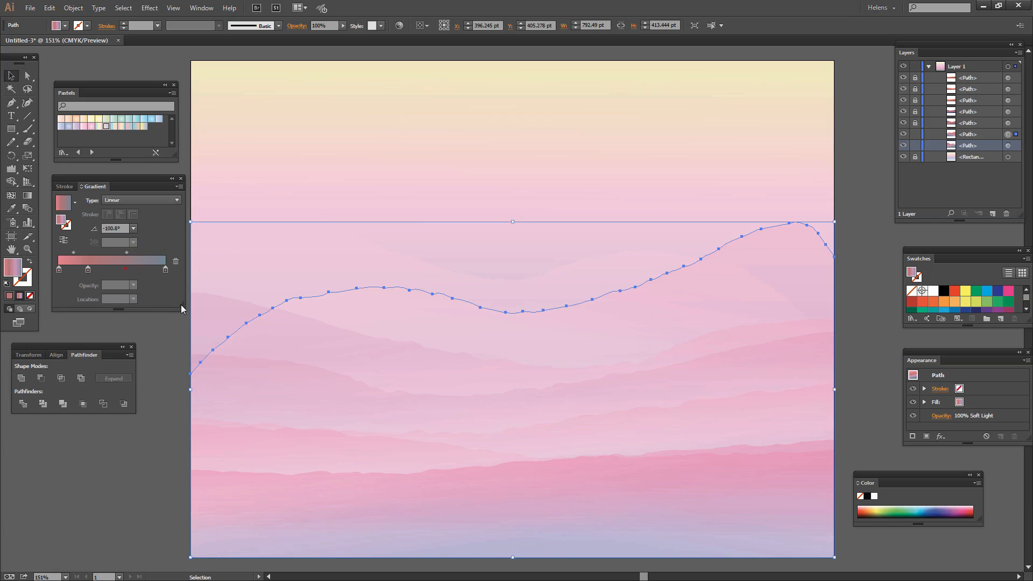
{"action": "left_click", "coordinate": [171, 355]}
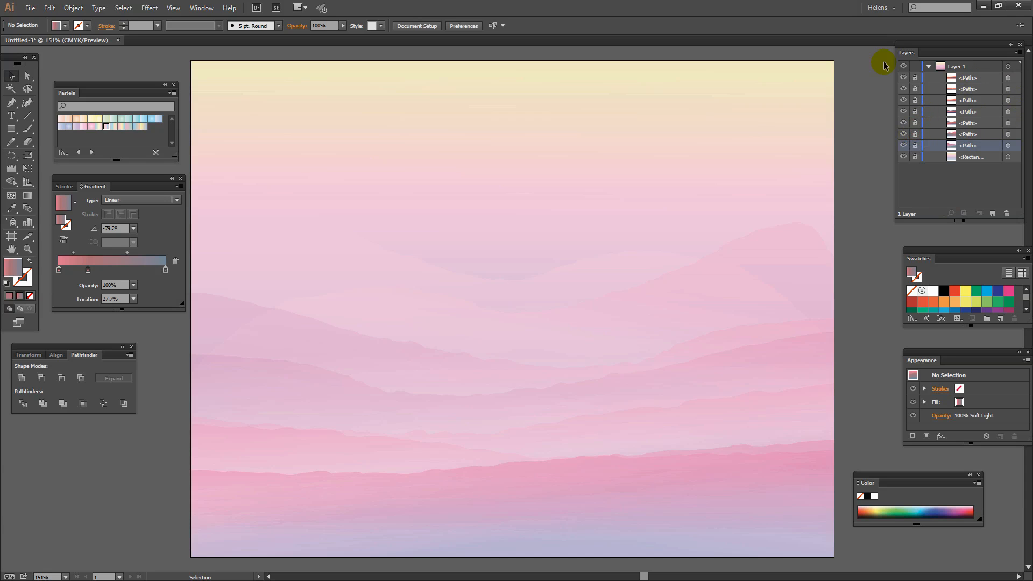
Step: Draw a 792 × 612 pt rectangle covering the whole artboard above the hills, and fill it with solid orange
{"action": "key", "text": "m"}
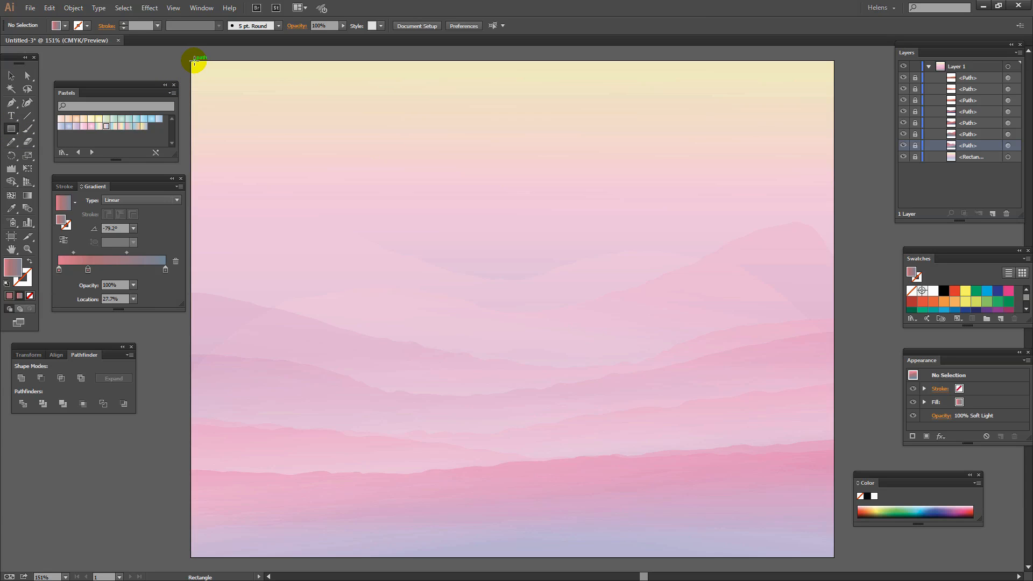
{"action": "left_click_drag", "start_coordinate": [194, 61], "coordinate": [834, 558]}
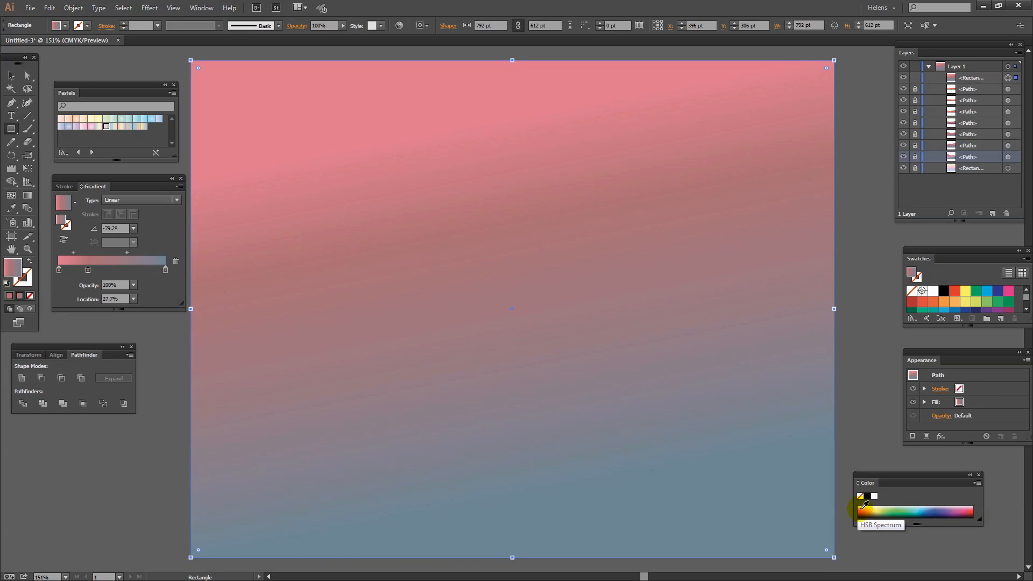
{"action": "left_click", "coordinate": [864, 508]}
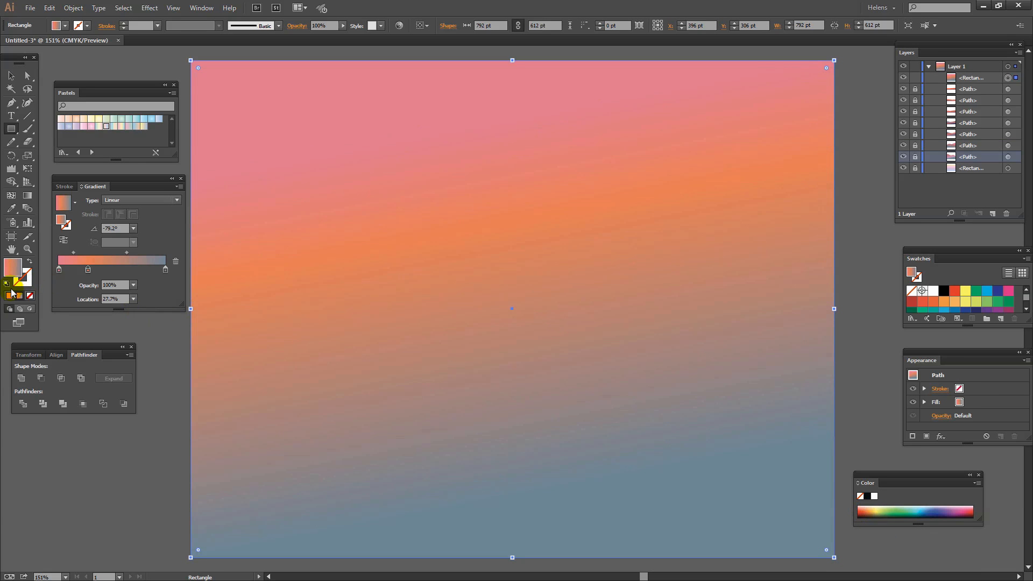
{"action": "left_click", "coordinate": [9, 296]}
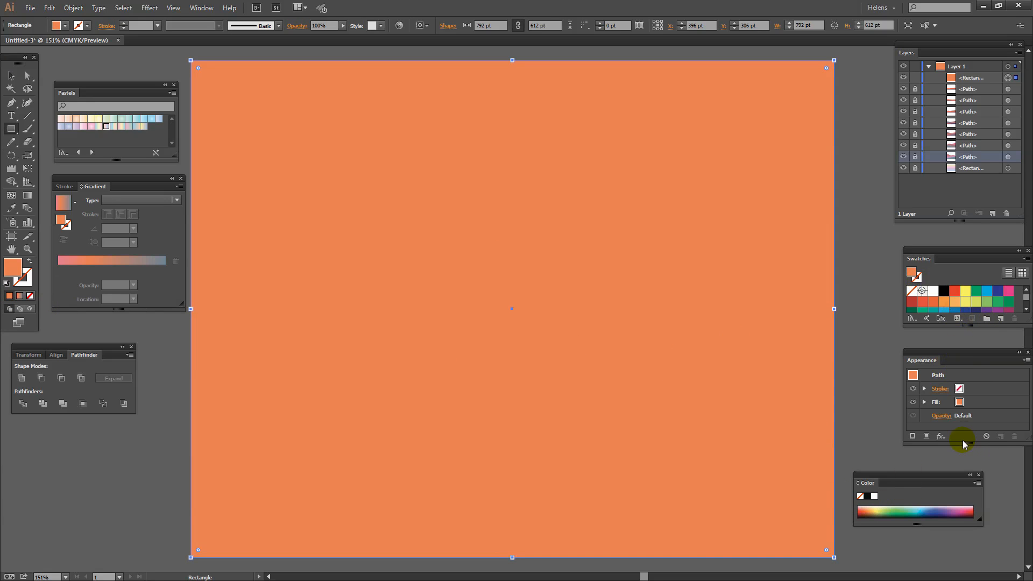
Step: Try the Hue blend mode on the orange overlay rectangle
{"action": "left_click", "coordinate": [927, 414]}
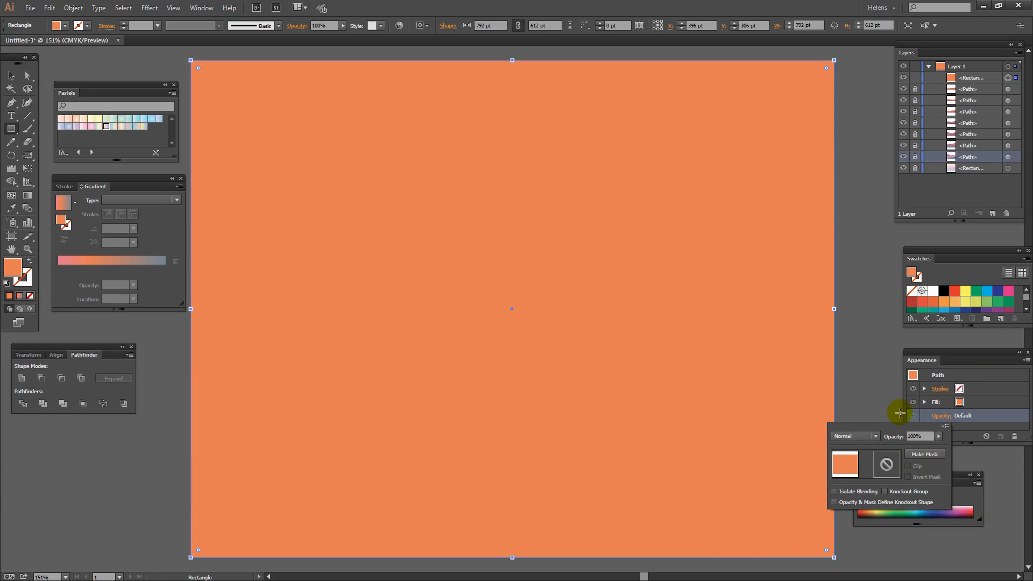
{"action": "left_click", "coordinate": [858, 437]}
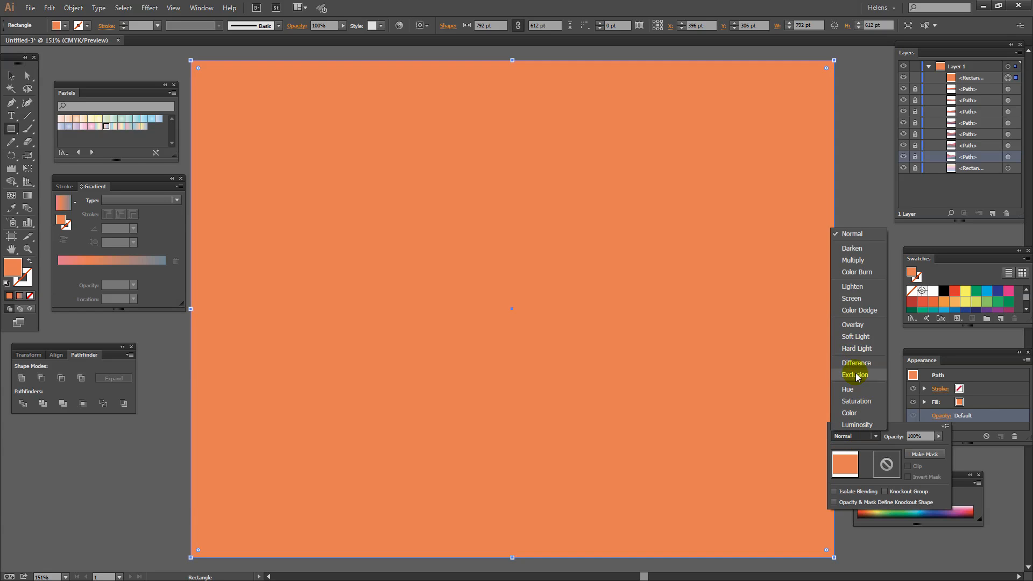
{"action": "left_click", "coordinate": [849, 391]}
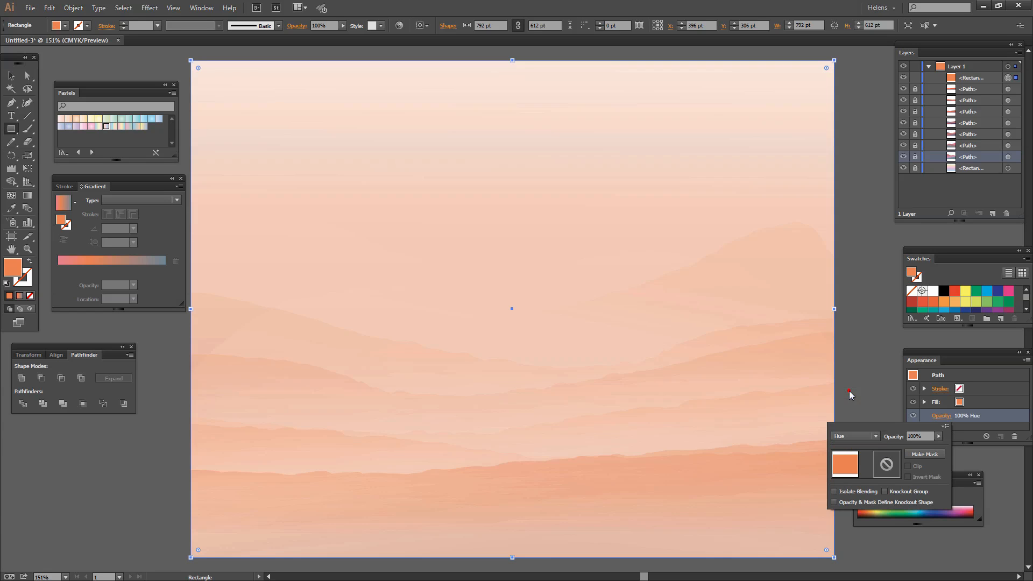
{"action": "left_click", "coordinate": [939, 437]}
{"action": "mouse_move", "coordinate": [940, 448]}
{"action": "left_mouse_down"}
{"action": "mouse_move", "coordinate": [919, 453]}
{"action": "mouse_move", "coordinate": [946, 451]}
{"action": "left_mouse_up"}
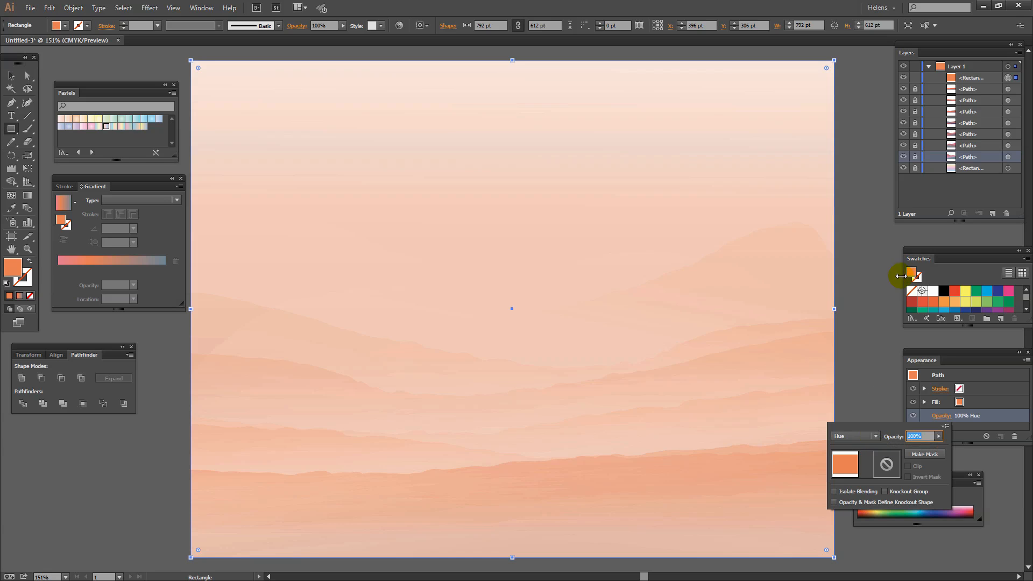
Step: Set the overlay rectangle's blend mode to Color Burn and its opacity to 40%
{"action": "left_click", "coordinate": [876, 436]}
{"action": "left_click", "coordinate": [871, 272]}
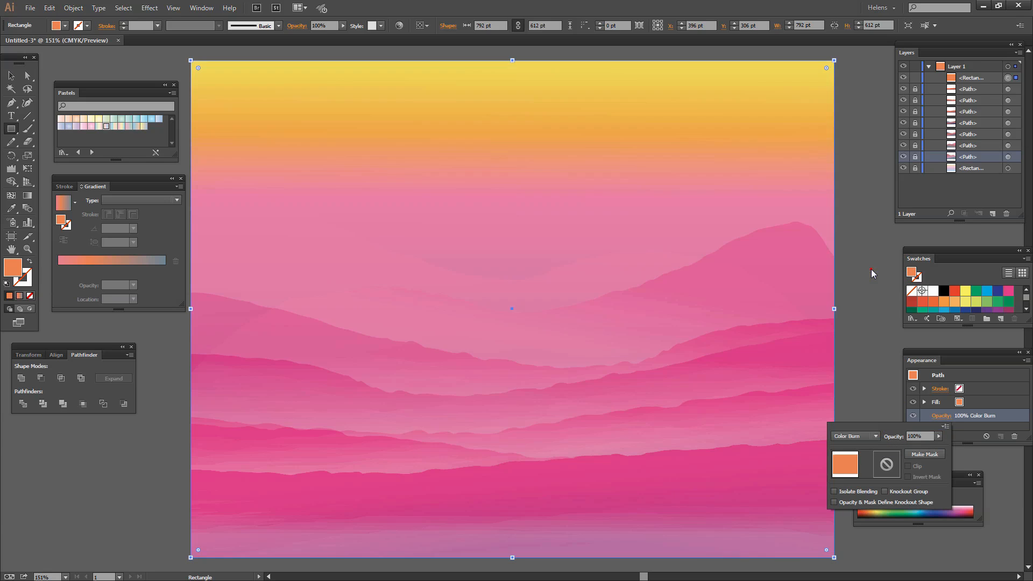
{"action": "left_click", "coordinate": [939, 436]}
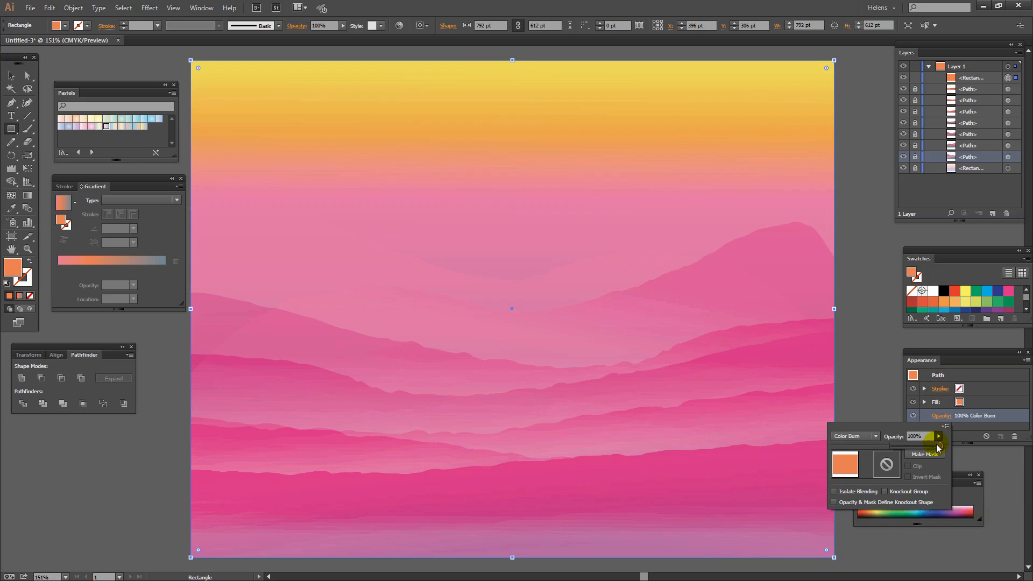
{"action": "left_click_drag", "start_coordinate": [939, 448], "coordinate": [926, 448]}
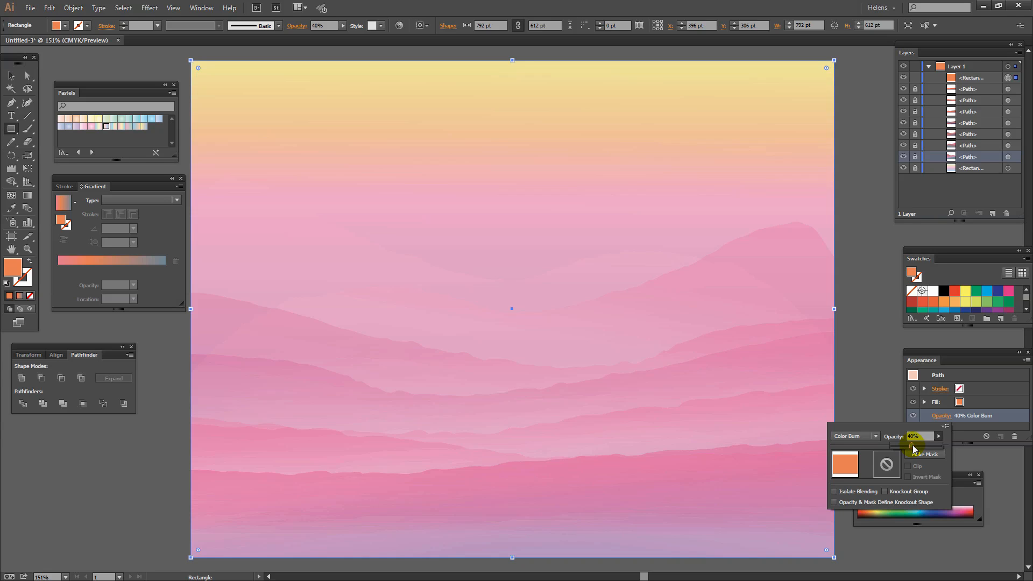
Step: Change the overlay rectangle's fill to the blue swatch C=70 M=15 Y=0 K=0, leaving the swatch definition as it is
{"action": "left_click", "coordinate": [962, 405]}
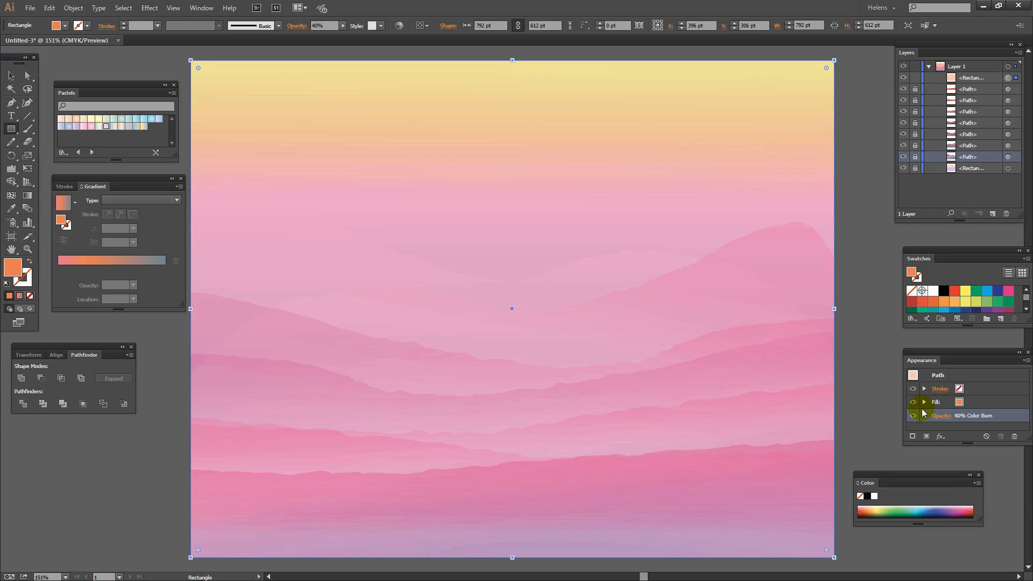
{"action": "left_click", "coordinate": [960, 405]}
{"action": "left_click", "coordinate": [960, 404]}
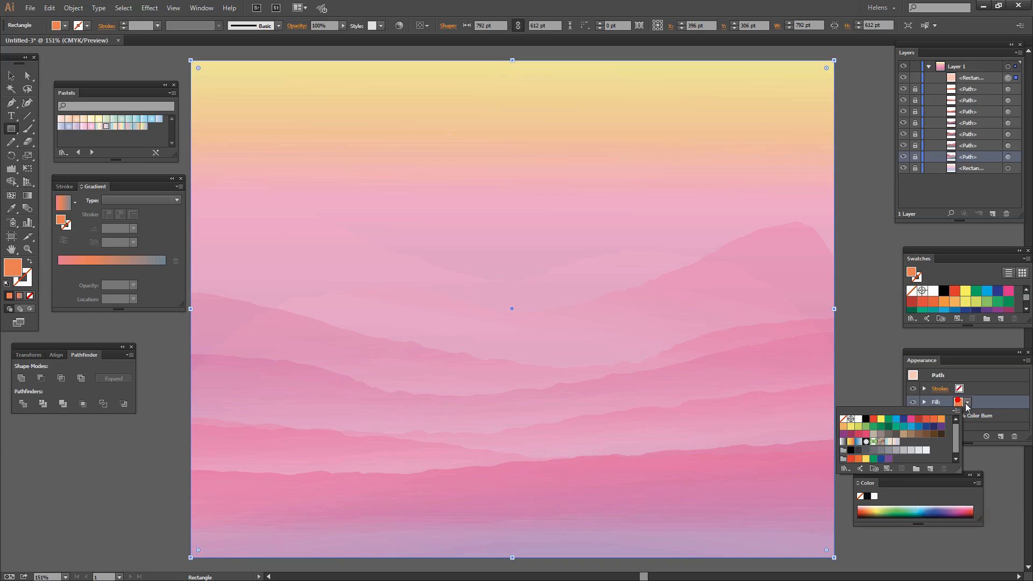
{"action": "left_click", "coordinate": [910, 428]}
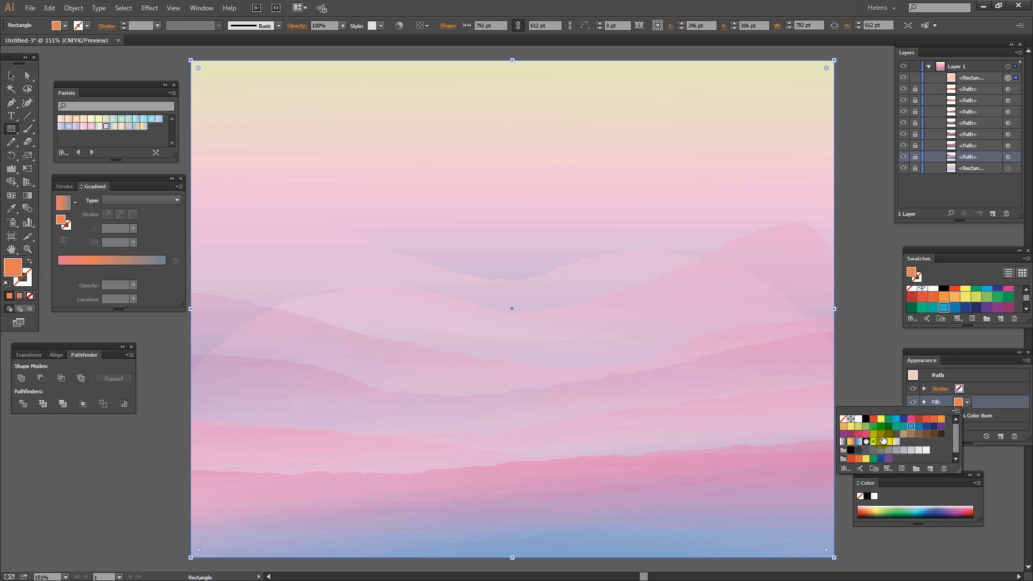
{"action": "double_click", "coordinate": [858, 437]}
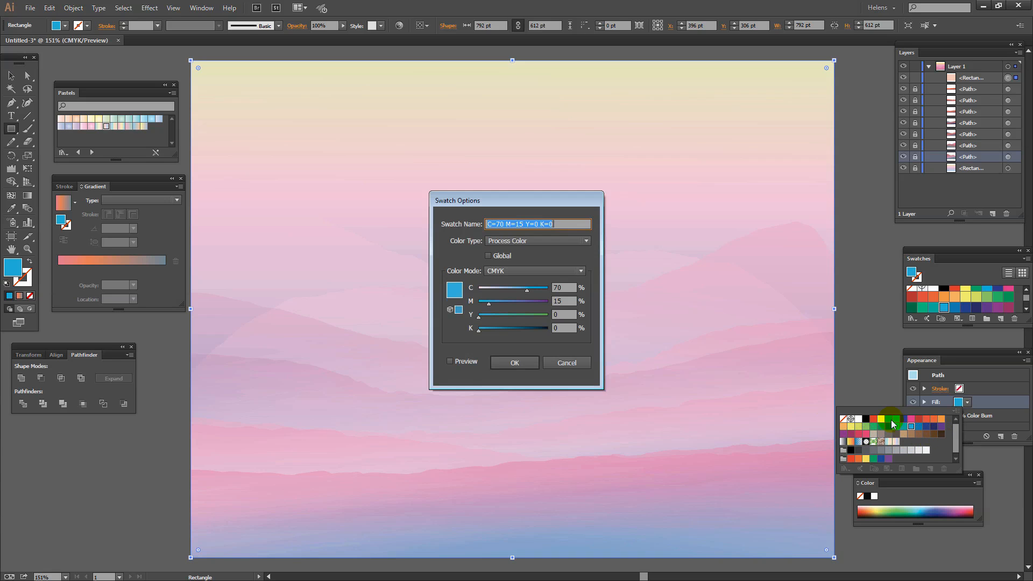
{"action": "left_click", "coordinate": [583, 362]}
Step: Try dark green, light green, tan and medium green swatches as the overlay's fill, and return to the blue swatch
{"action": "left_click", "coordinate": [889, 431]}
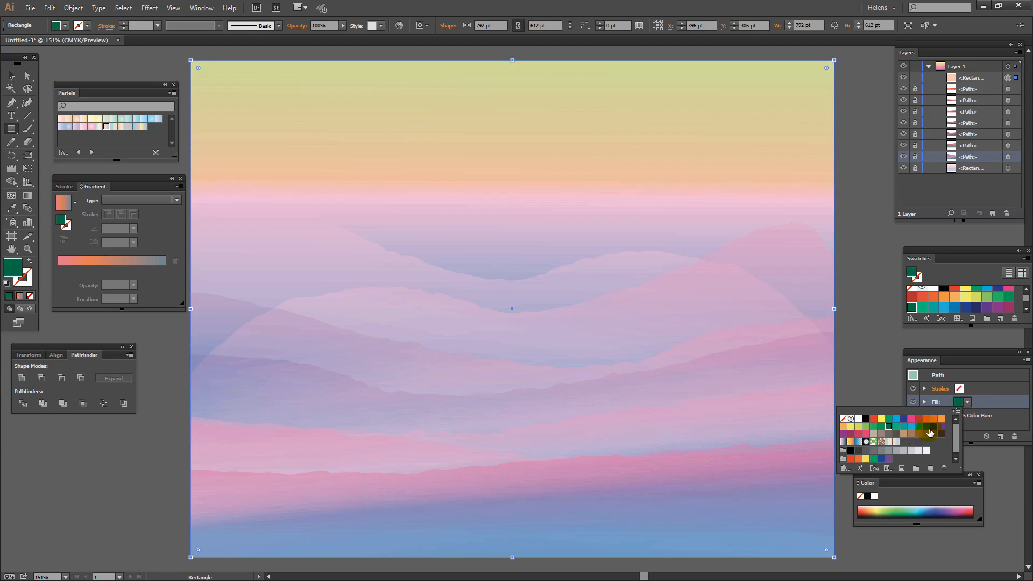
{"action": "left_click", "coordinate": [926, 433]}
{"action": "left_click", "coordinate": [908, 427]}
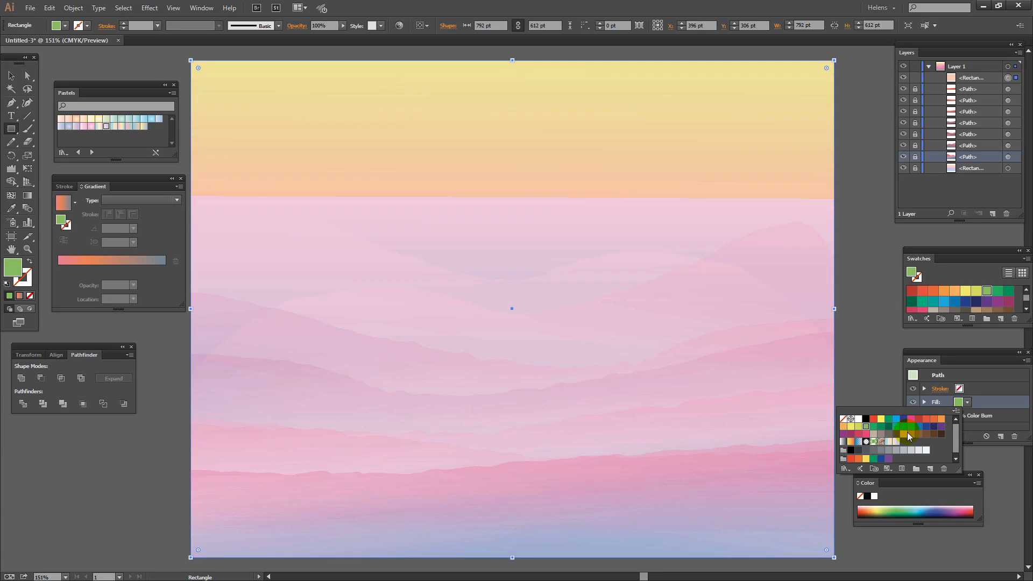
{"action": "left_click", "coordinate": [904, 434]}
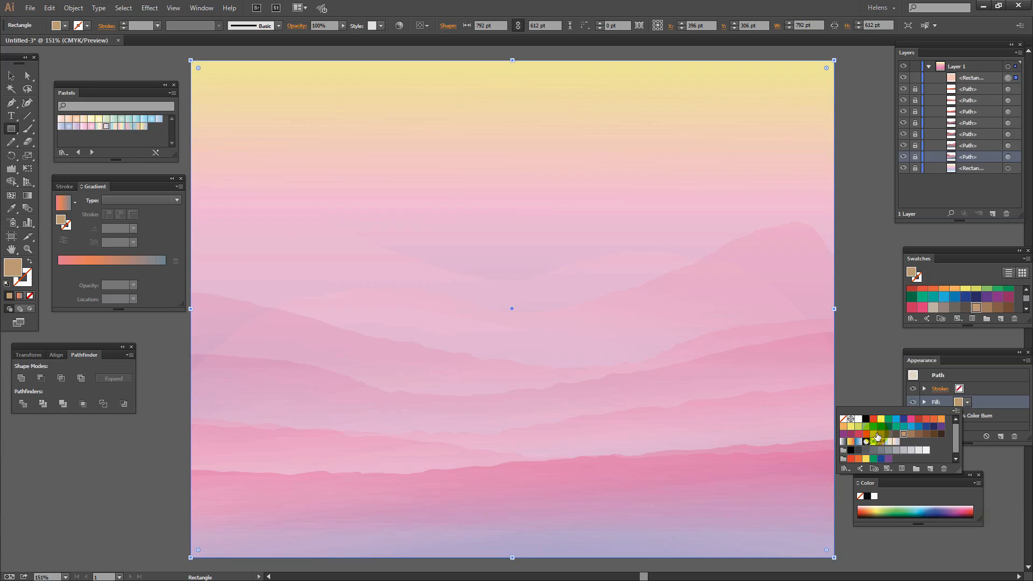
{"action": "left_click", "coordinate": [874, 428]}
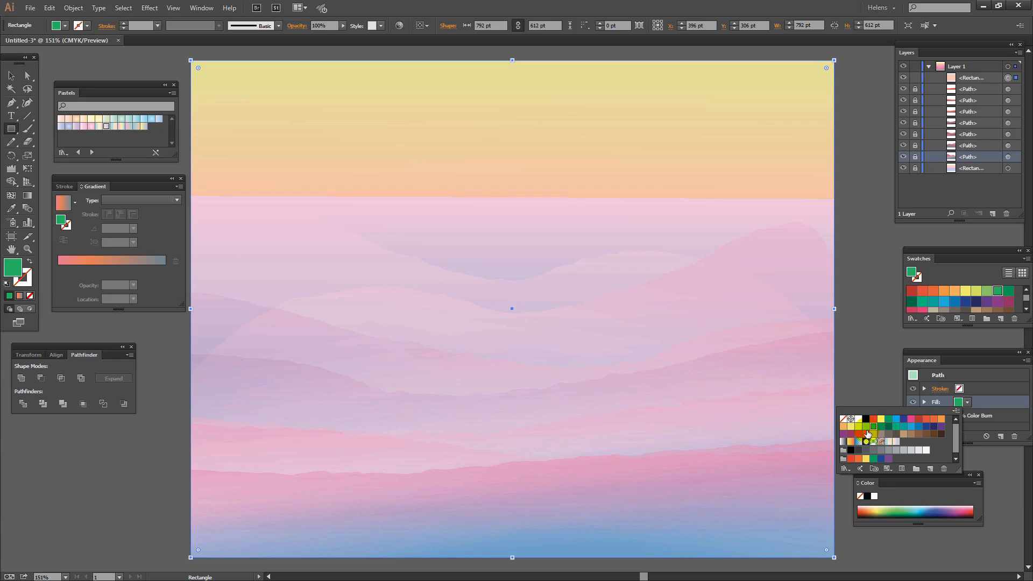
{"action": "left_click", "coordinate": [866, 427]}
{"action": "left_click", "coordinate": [858, 427]}
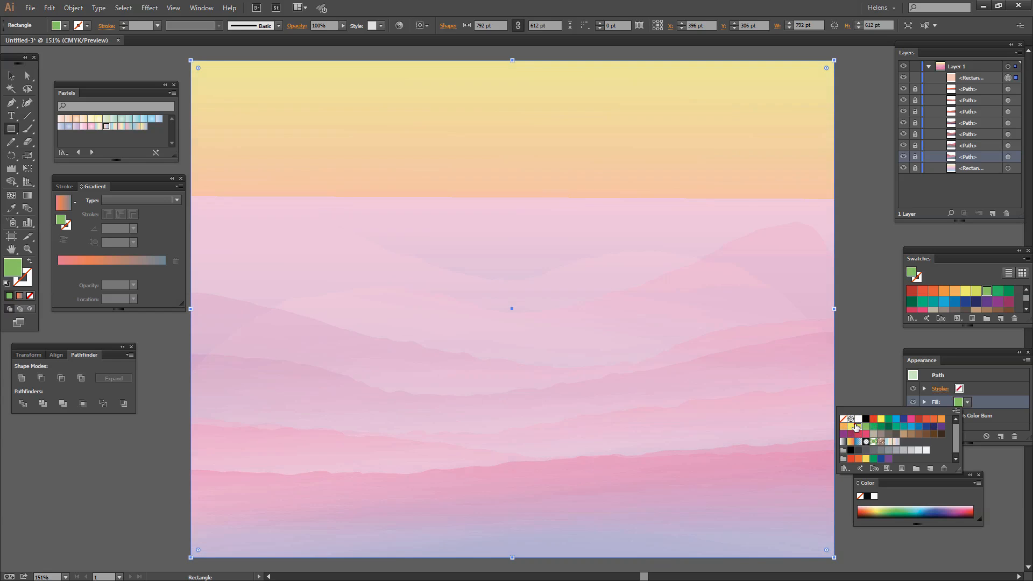
{"action": "left_click", "coordinate": [909, 427]}
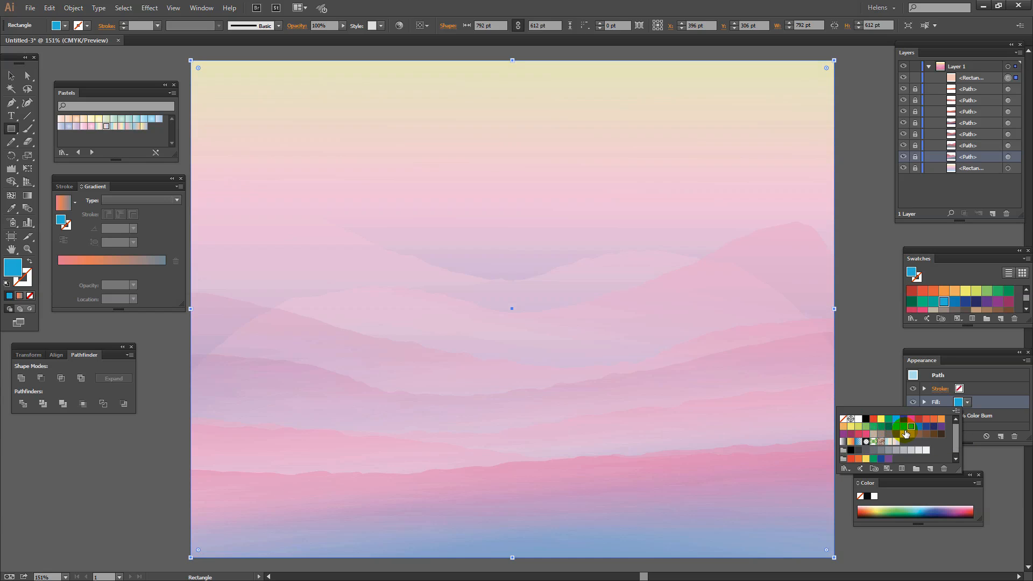
Step: Hide the blue overlay rectangle
{"action": "left_click", "coordinate": [904, 79]}
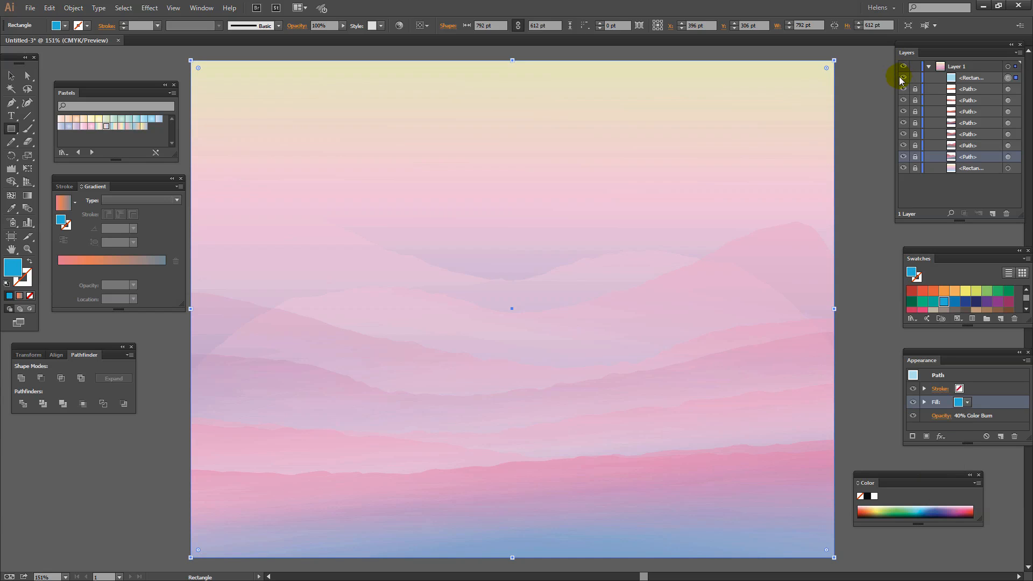
{"action": "left_click", "coordinate": [900, 77]}
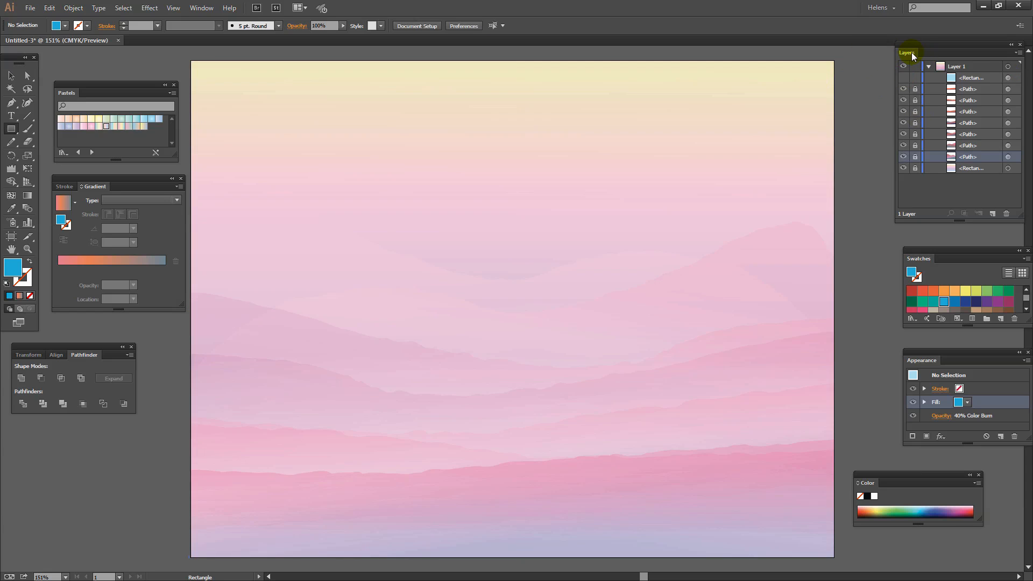
{"action": "left_click_drag", "start_coordinate": [913, 56], "coordinate": [867, 72]}
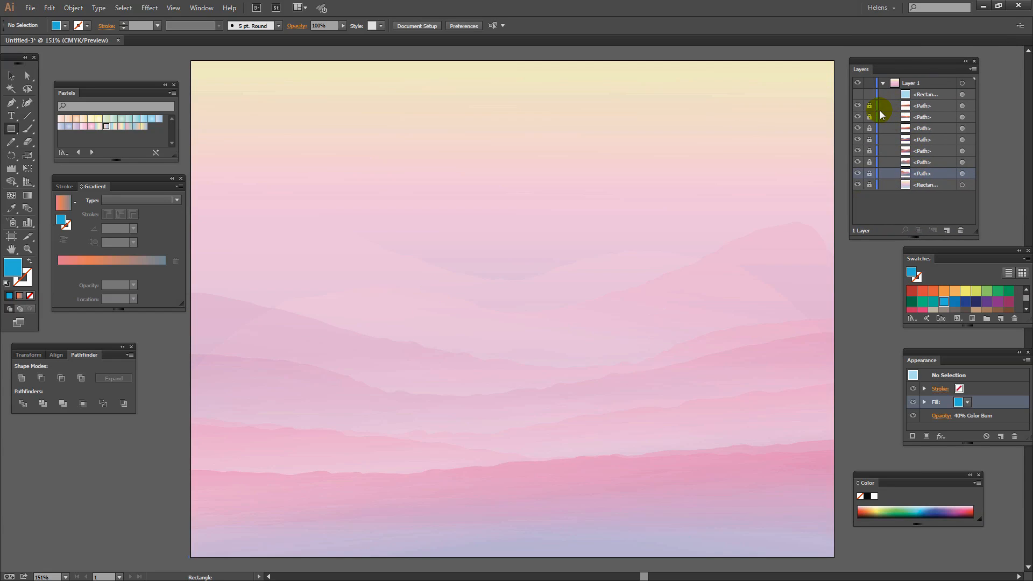
Step: Unlock the frontmost hill path and select it for editing
{"action": "left_click", "coordinate": [870, 105]}
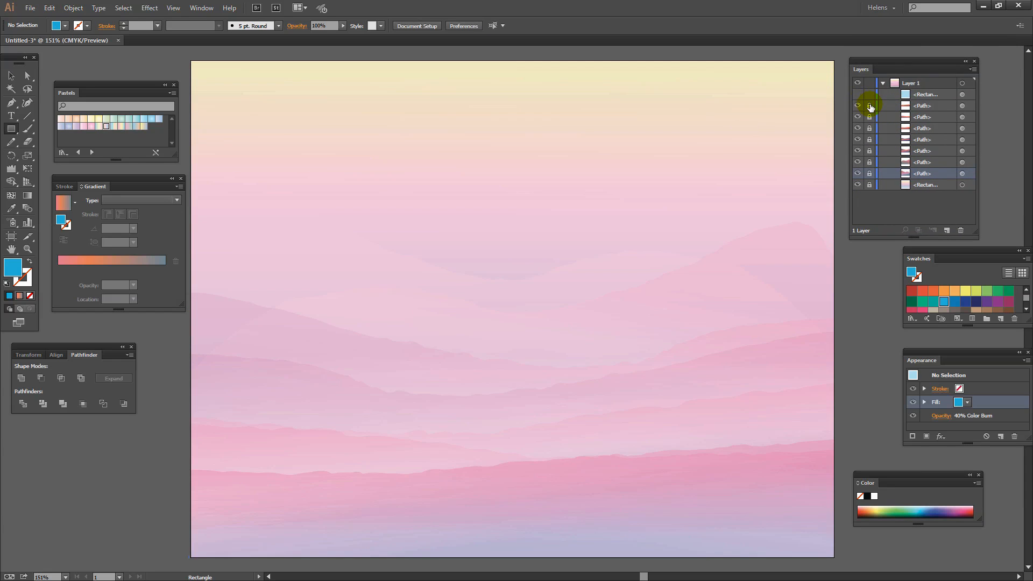
{"action": "left_click", "coordinate": [924, 106]}
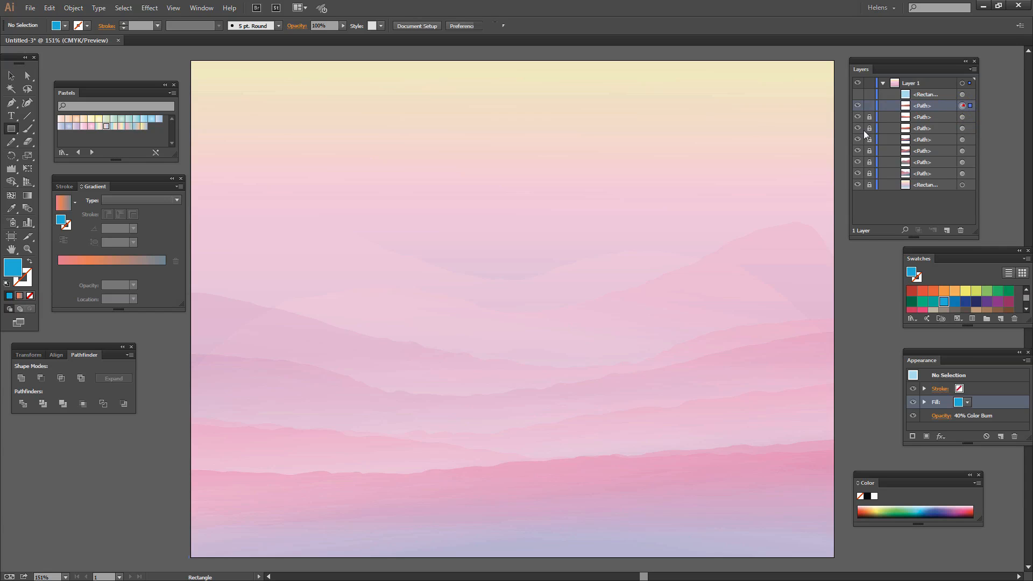
{"action": "left_click", "coordinate": [963, 106]}
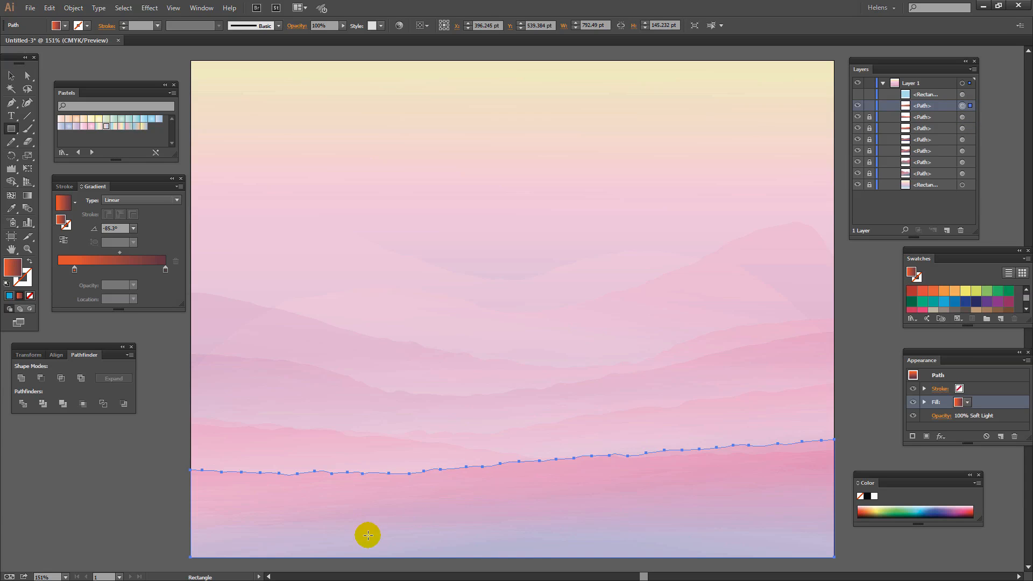
Step: Try an Inner Glow in Multiply mode on the front hill, with the glow color's hue at 331°, preview on and the blur adjusted
{"action": "left_click", "coordinate": [148, 7]}
{"action": "mouse_move", "coordinate": [171, 130]}
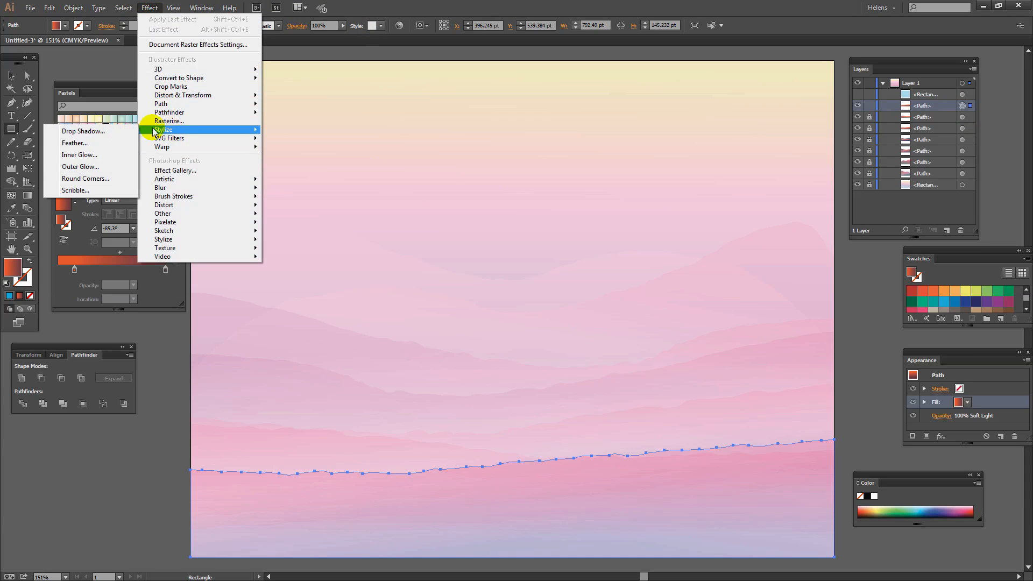
{"action": "left_click", "coordinate": [89, 156]}
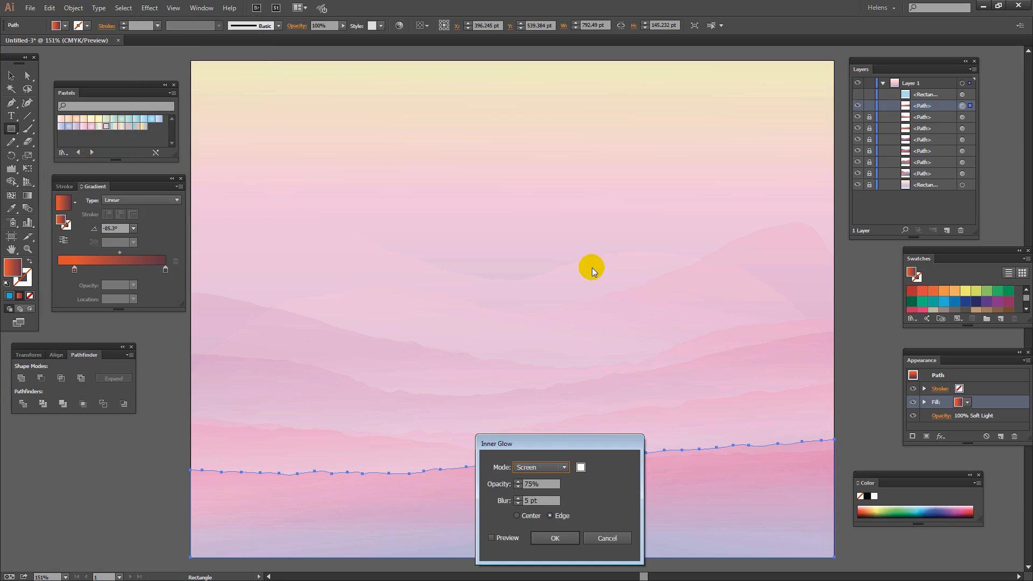
{"action": "left_click_drag", "start_coordinate": [530, 440], "coordinate": [577, 249]}
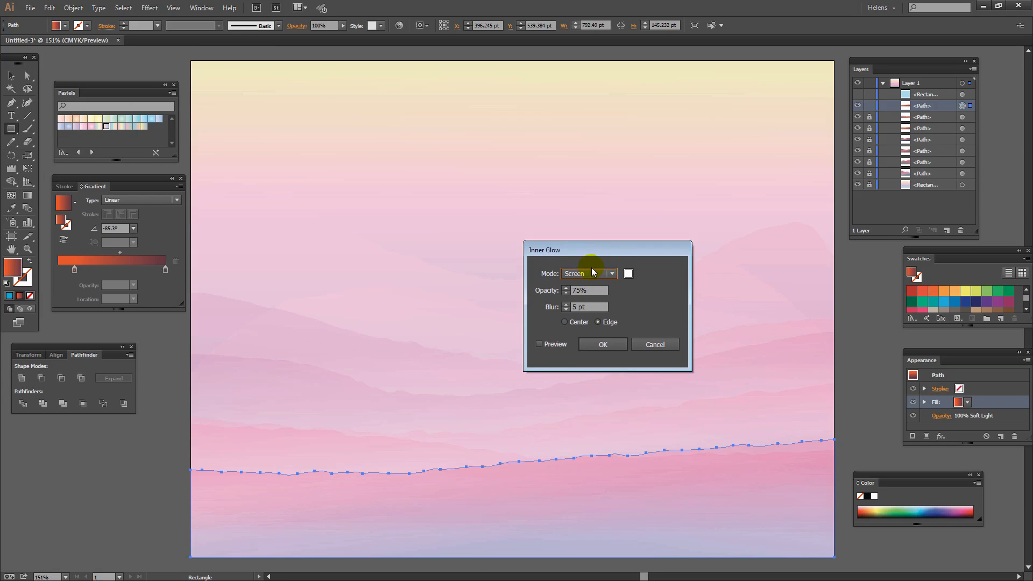
{"action": "left_click", "coordinate": [596, 270]}
{"action": "left_click", "coordinate": [604, 289]}
{"action": "left_click", "coordinate": [629, 275]}
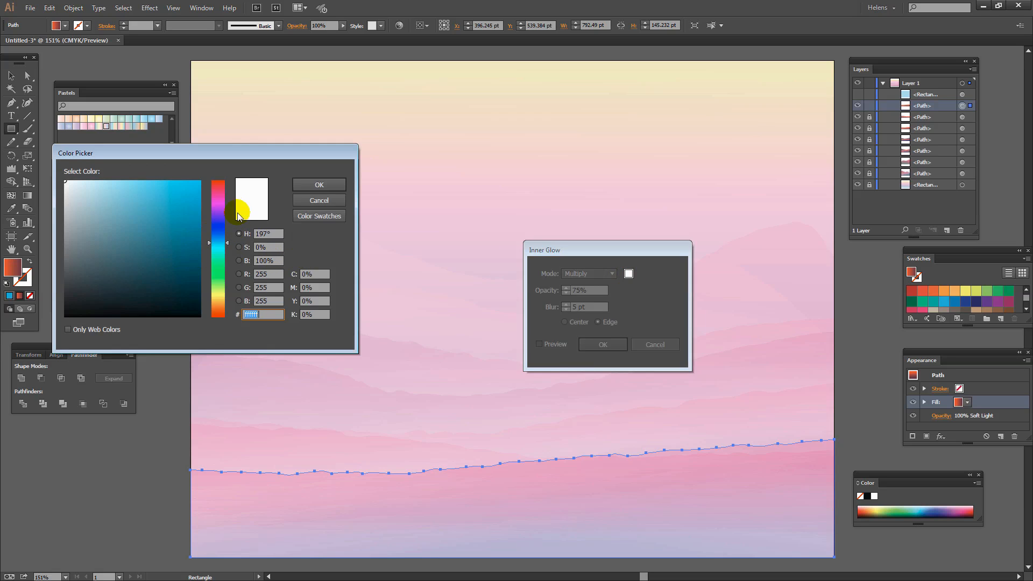
{"action": "left_click_drag", "start_coordinate": [219, 203], "coordinate": [218, 195]}
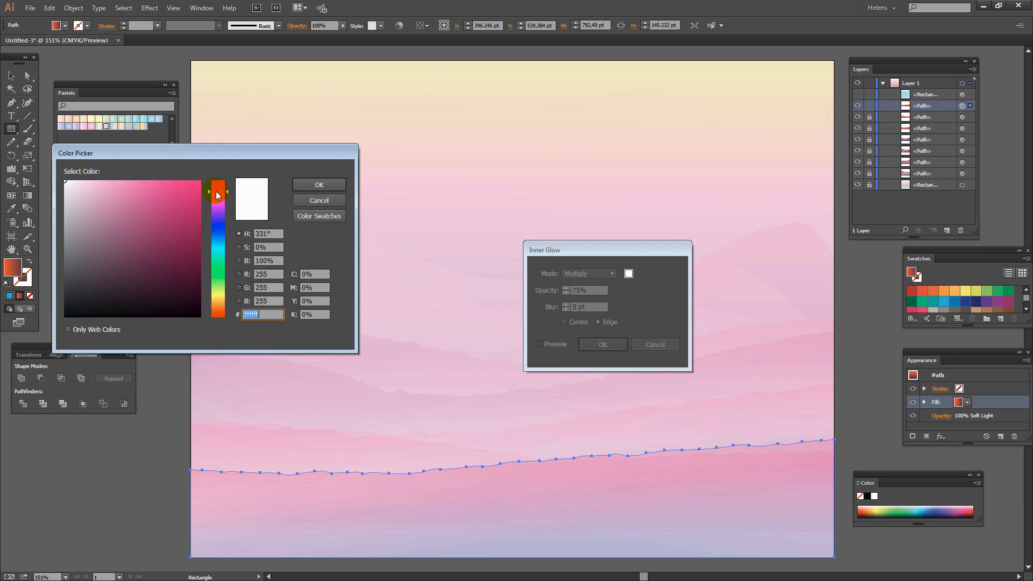
{"action": "left_click", "coordinate": [319, 185]}
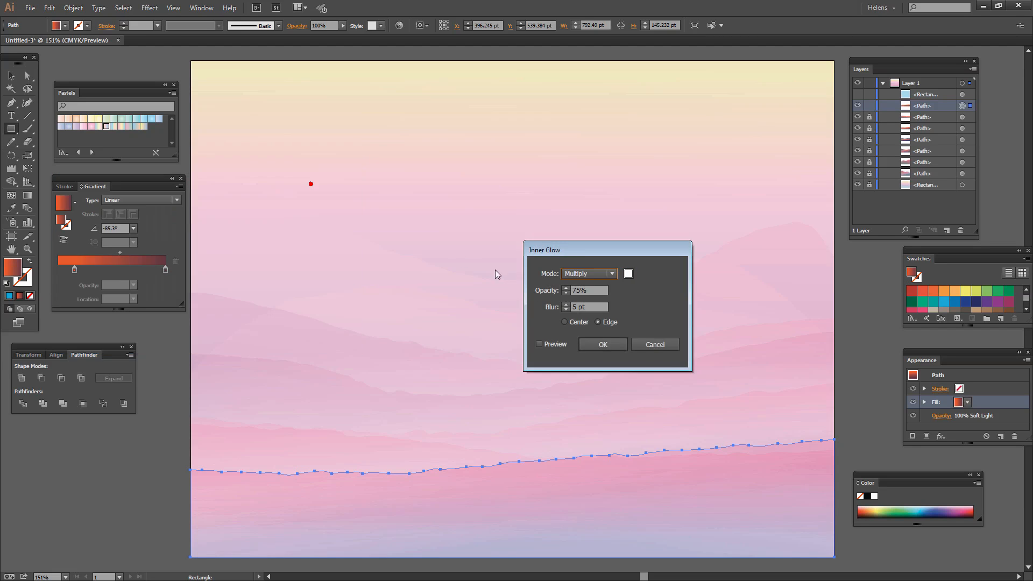
{"action": "left_click", "coordinate": [538, 345]}
{"action": "left_click", "coordinate": [568, 305]}
{"action": "left_click", "coordinate": [603, 344]}
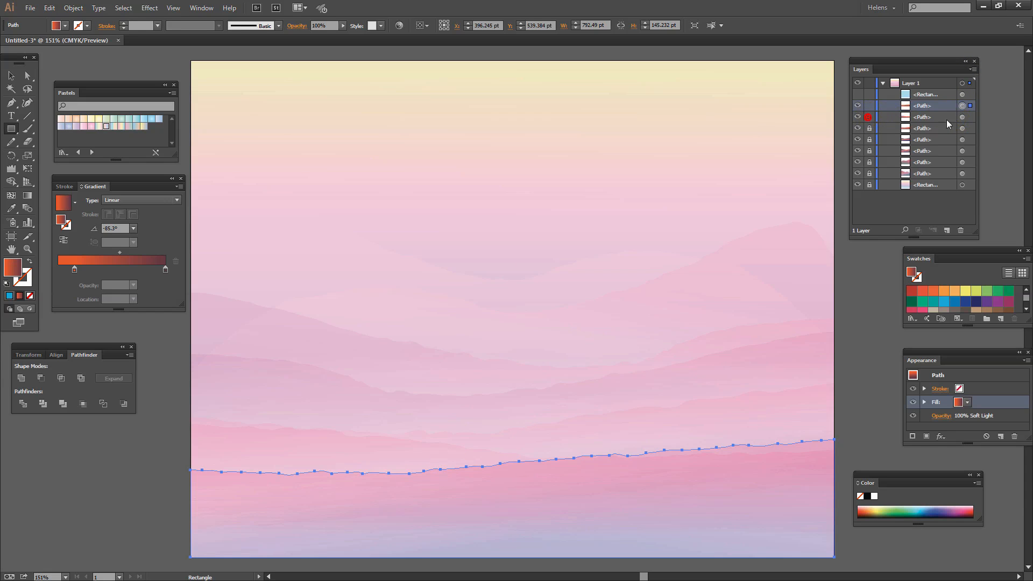
Step: Unlock the second hill path, select the front hill on the artboard and clear the selection
{"action": "key", "text": "v"}
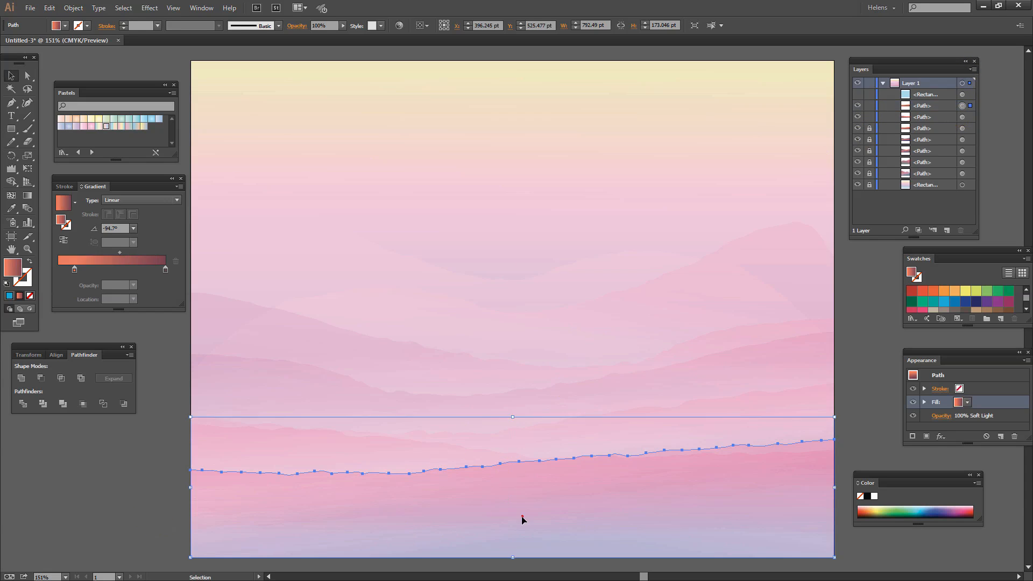
{"action": "left_click", "coordinate": [321, 473]}
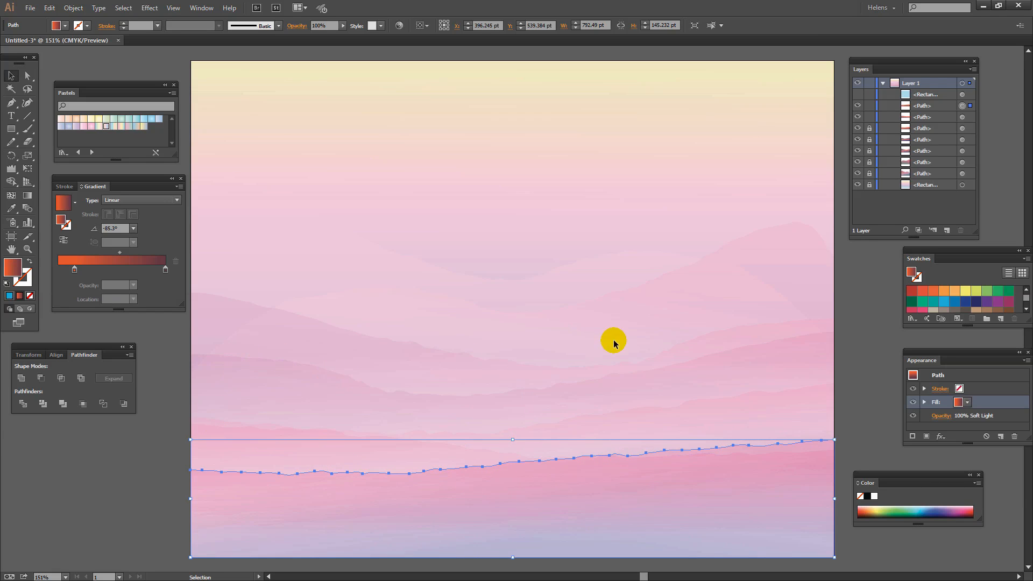
{"action": "left_click", "coordinate": [144, 522]}
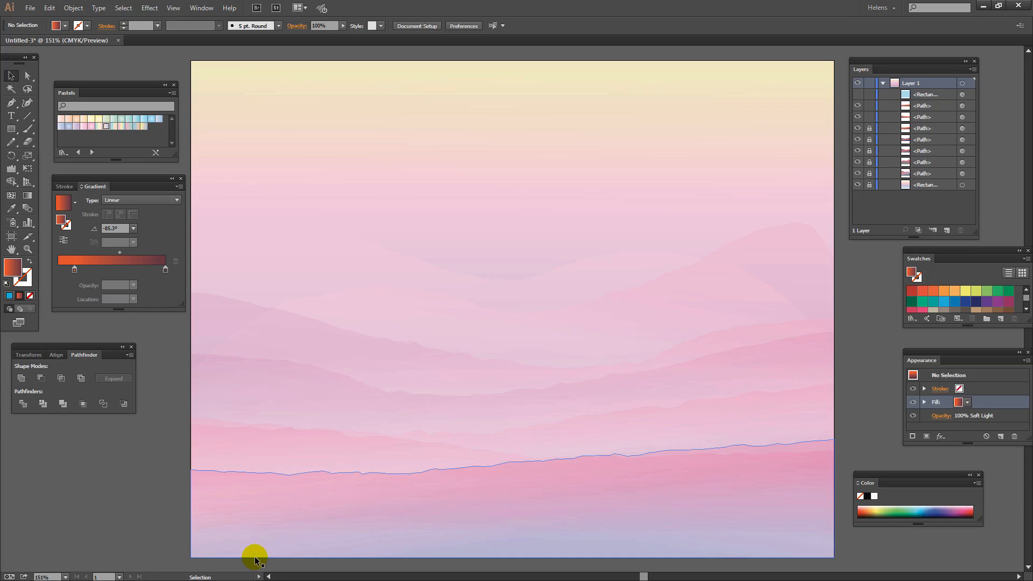